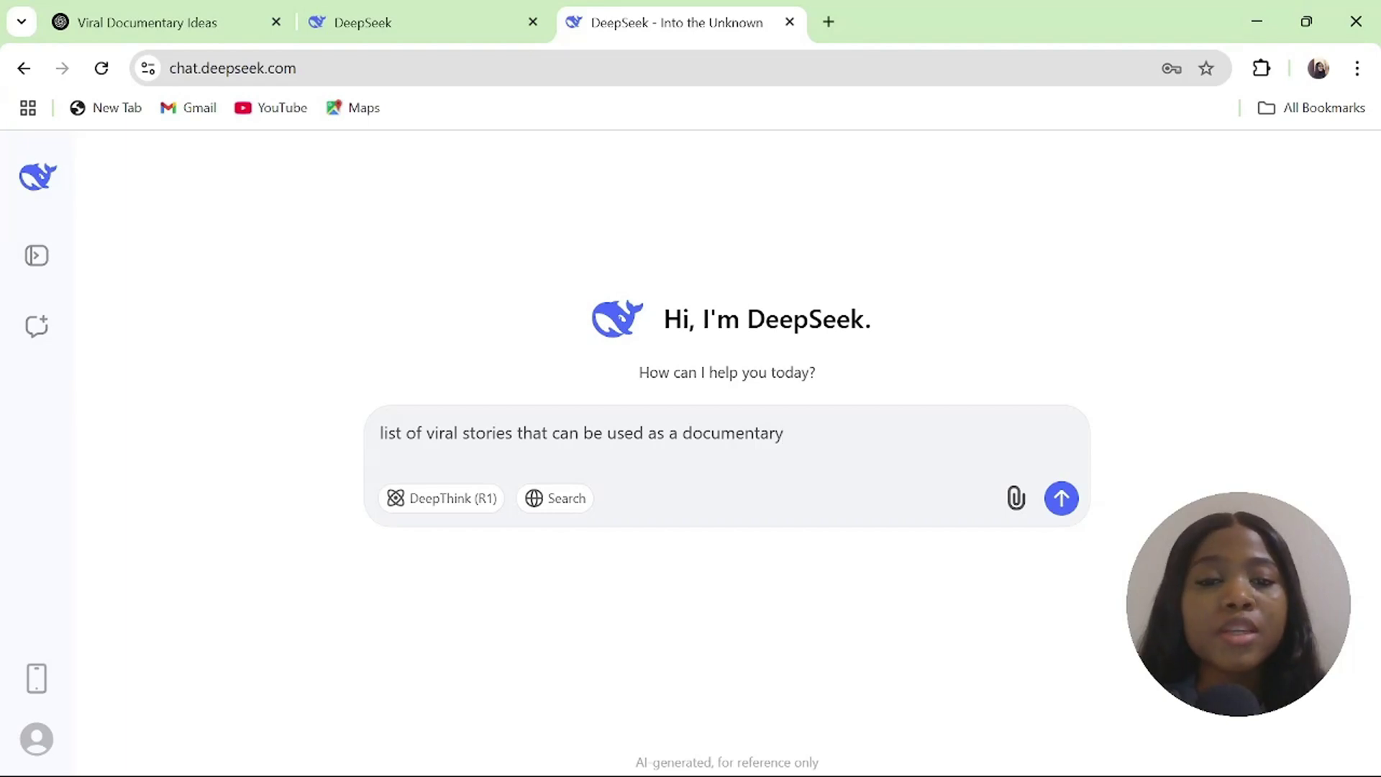
Step: Send DeepSeek the viral documentary stories prompt and select item 37's CECOT prison title
left_click(1063, 500)
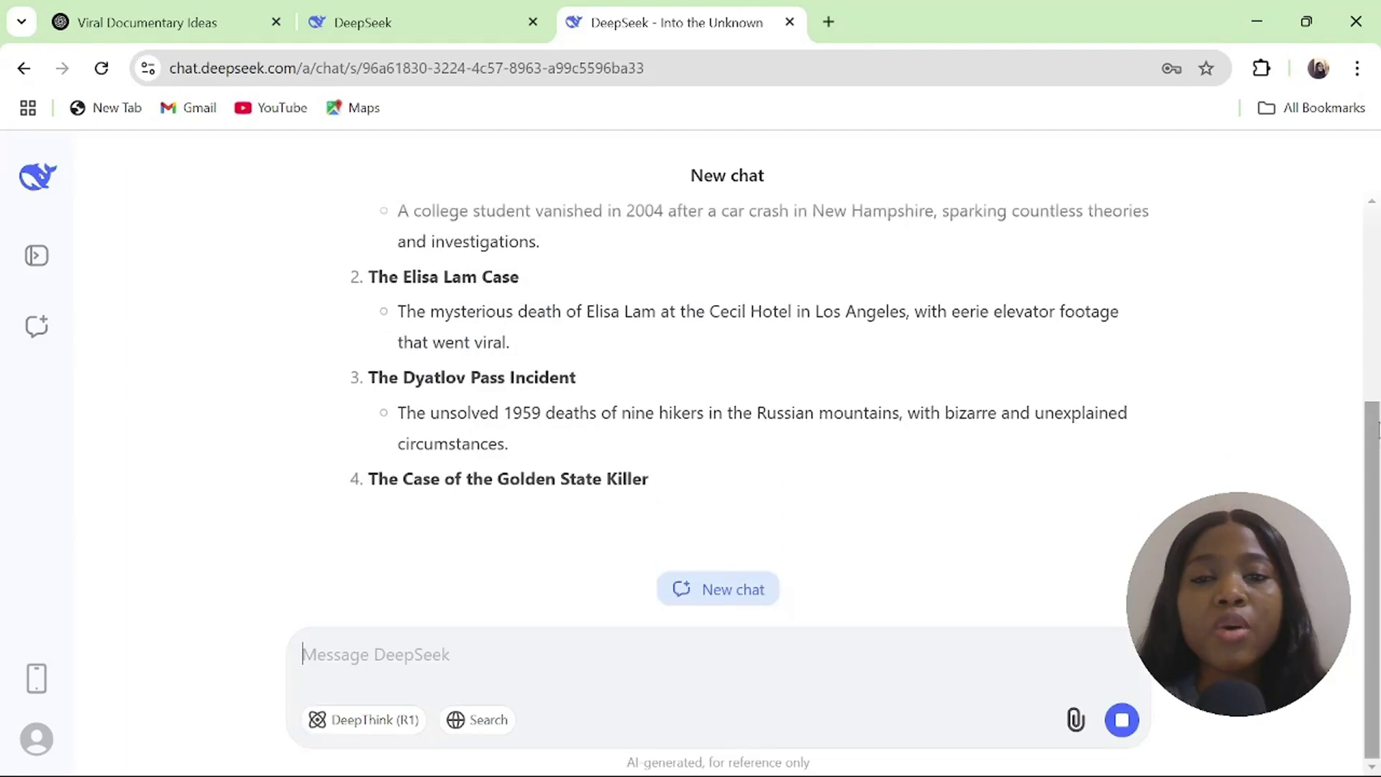
left_click_drag(1377, 430, 1376, 635)
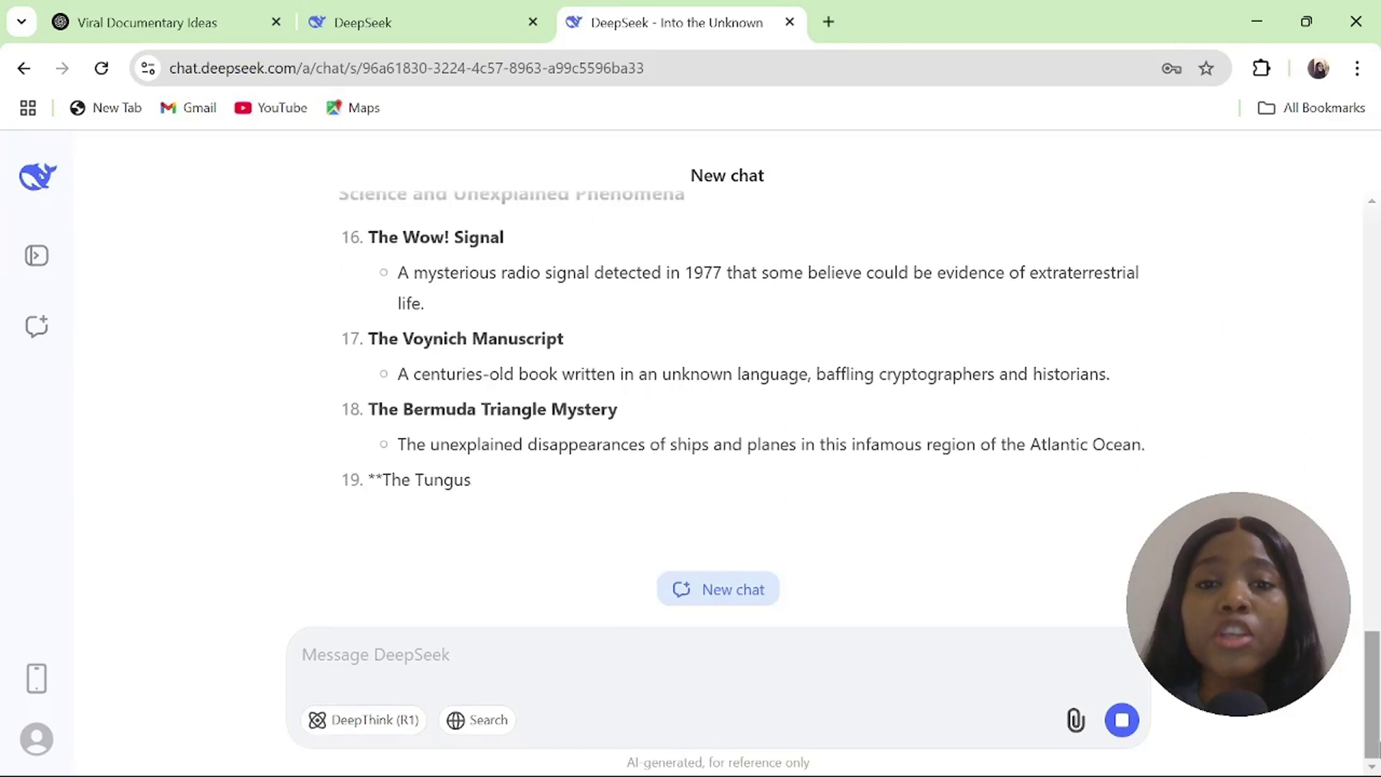
scroll(719, 403, "up", 5)
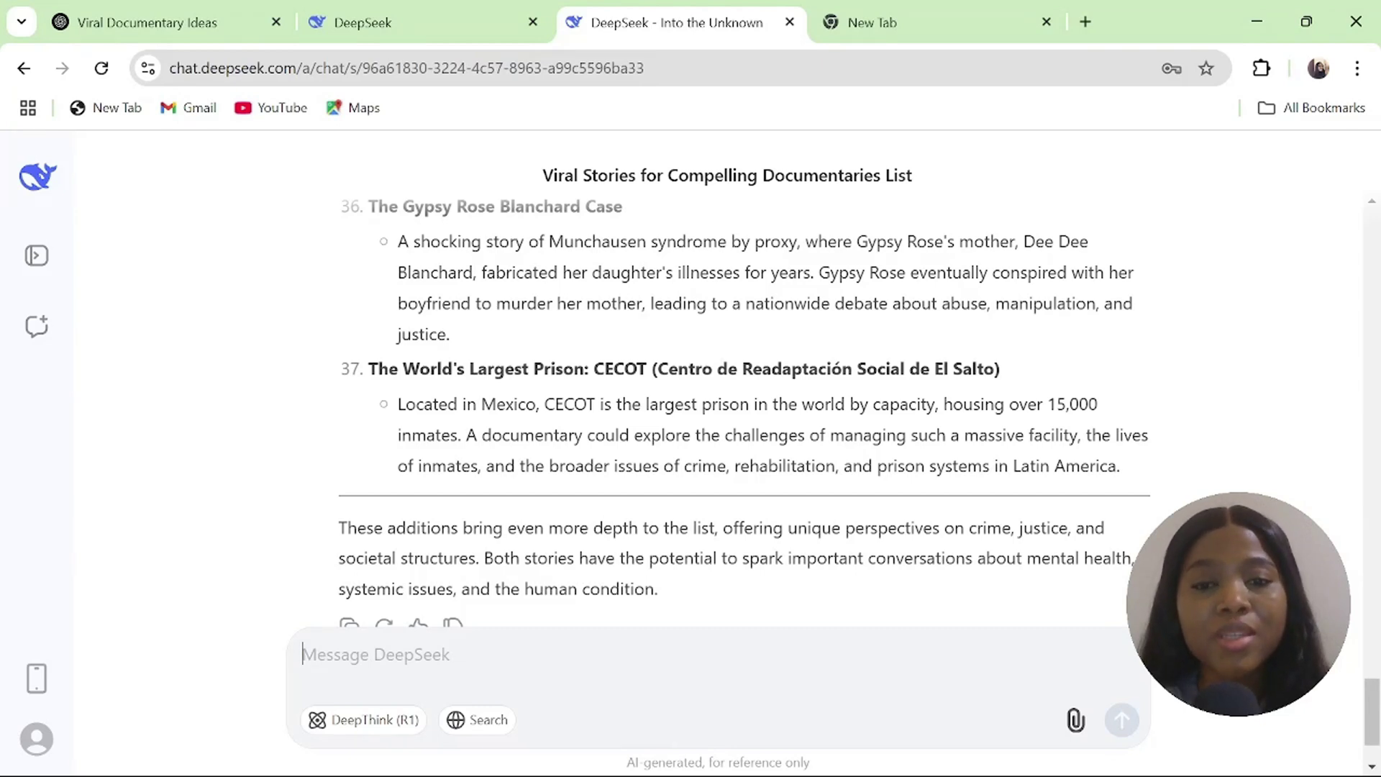
scroll(1375, 732, "up", 1)
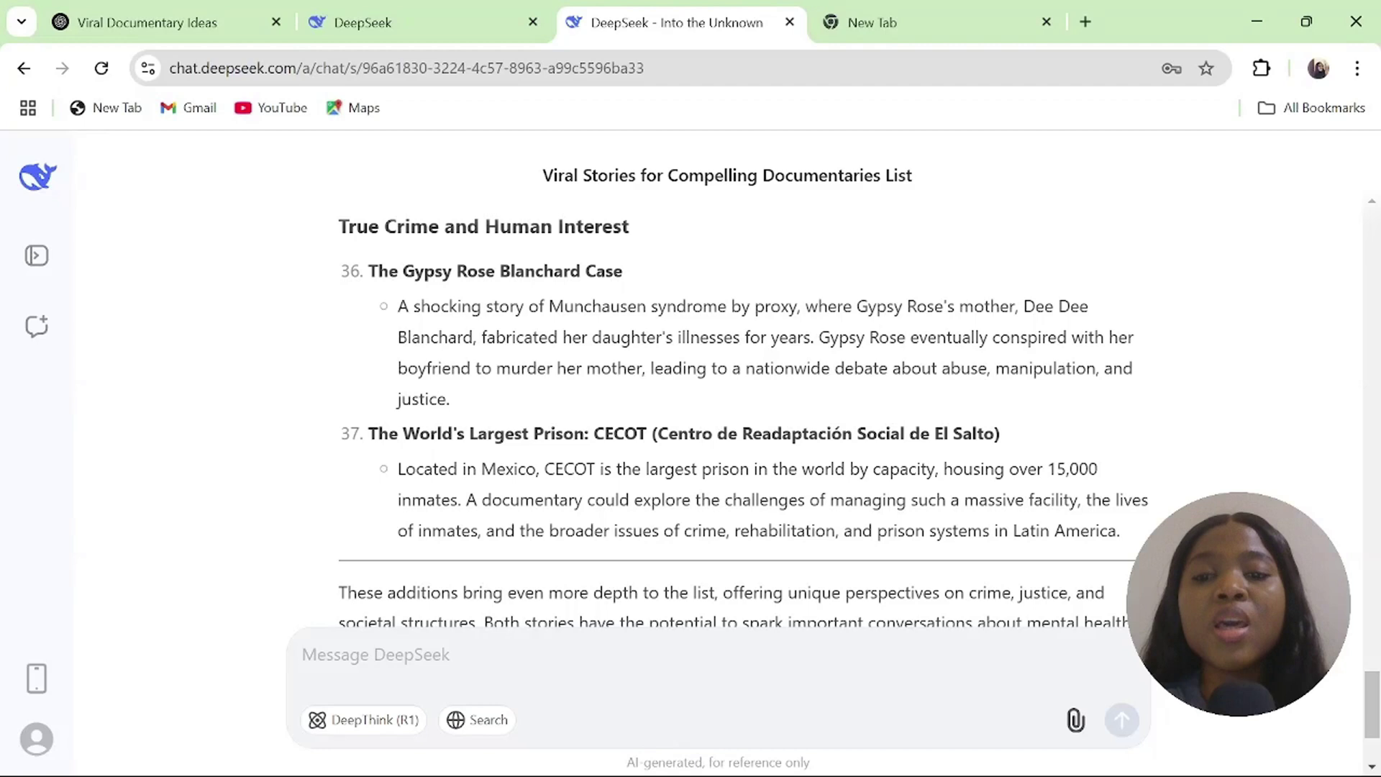
left_click_drag(369, 433, 647, 433)
key("ctrl+c")
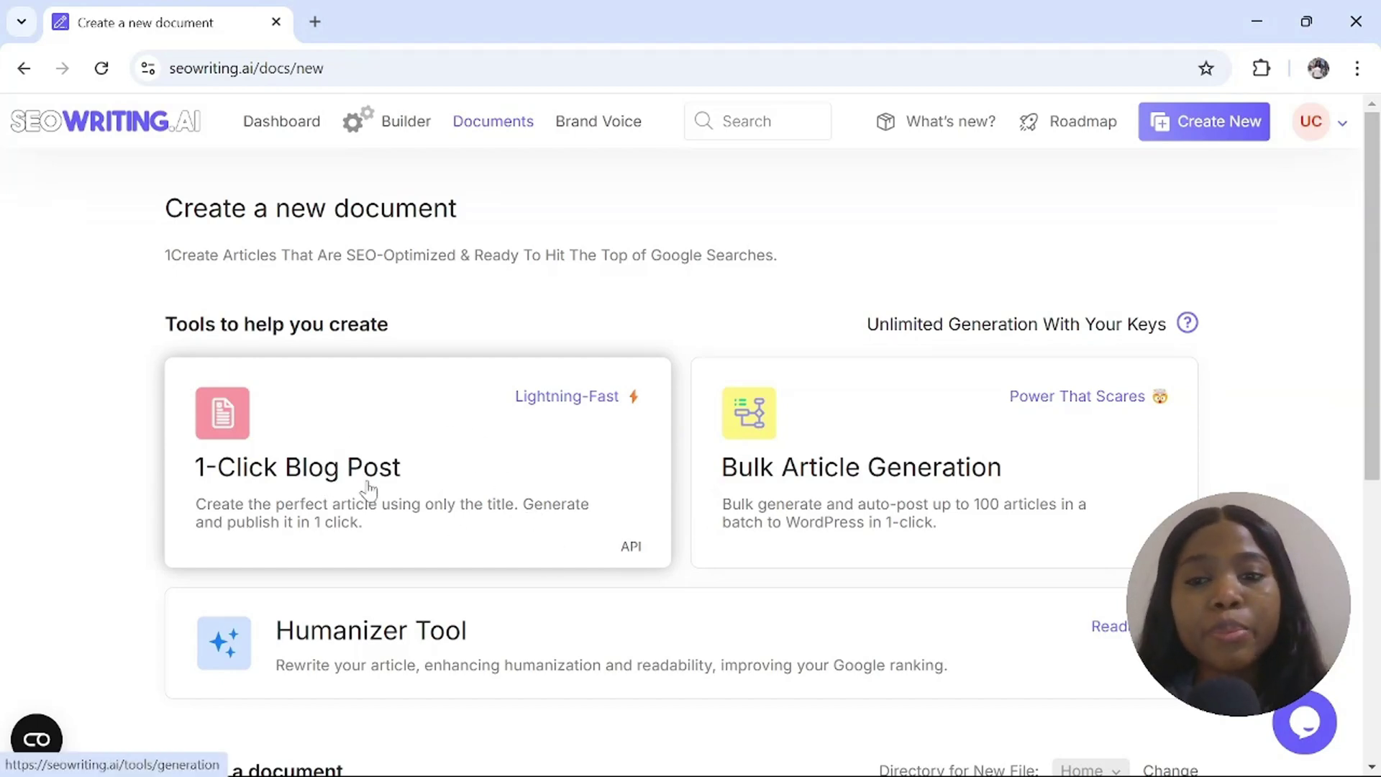
Step: Start a 1-Click Blog Post with keyword 'The World's Largest Prison: CECOT' and generate its title
left_click(352, 487)
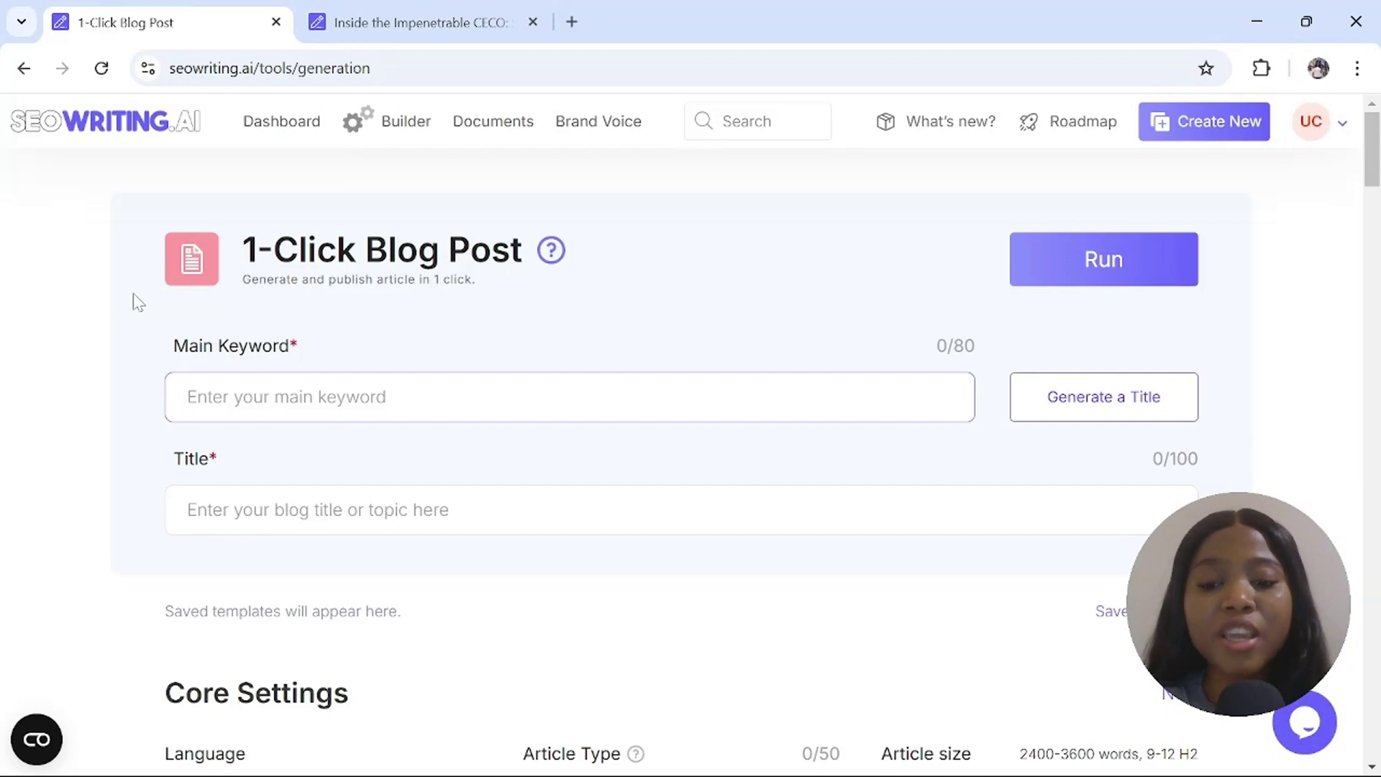
key("ctrl+v")
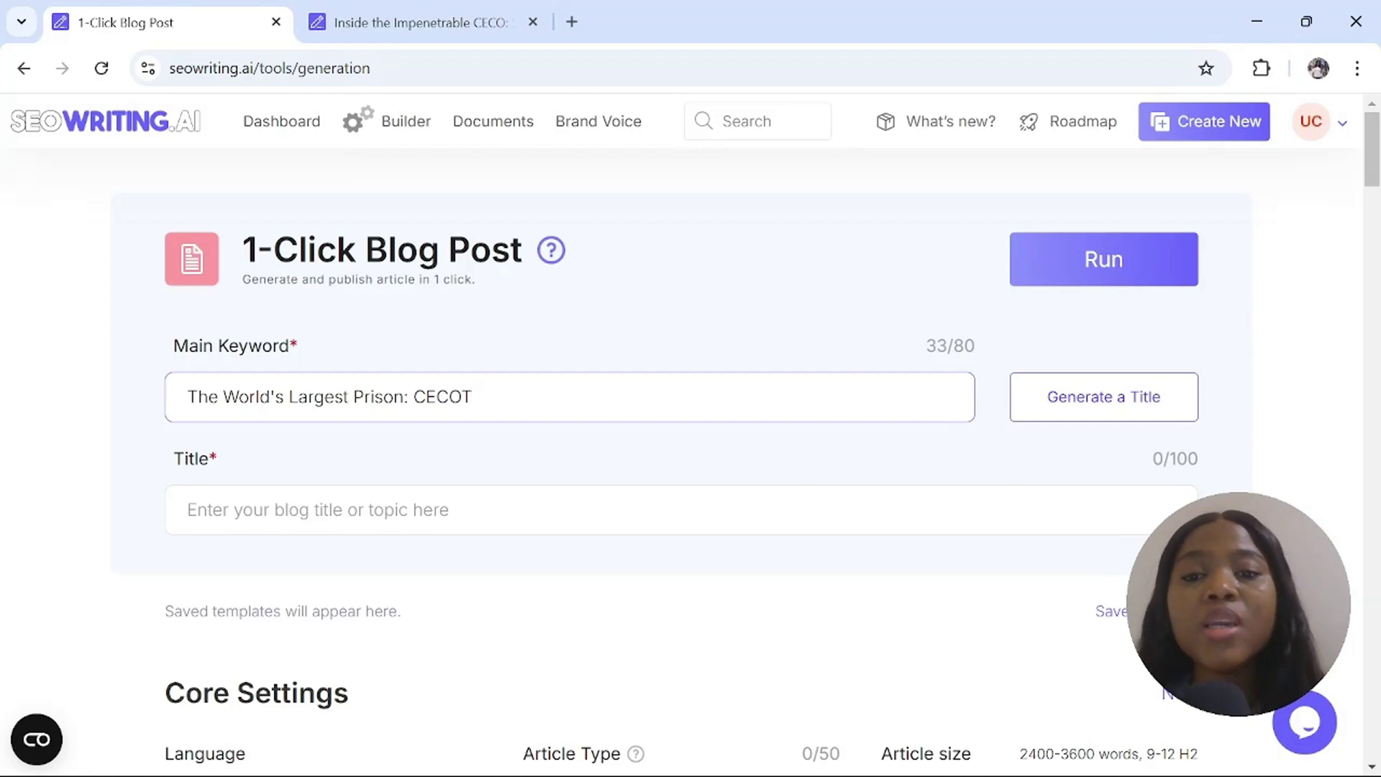
left_click(1124, 394)
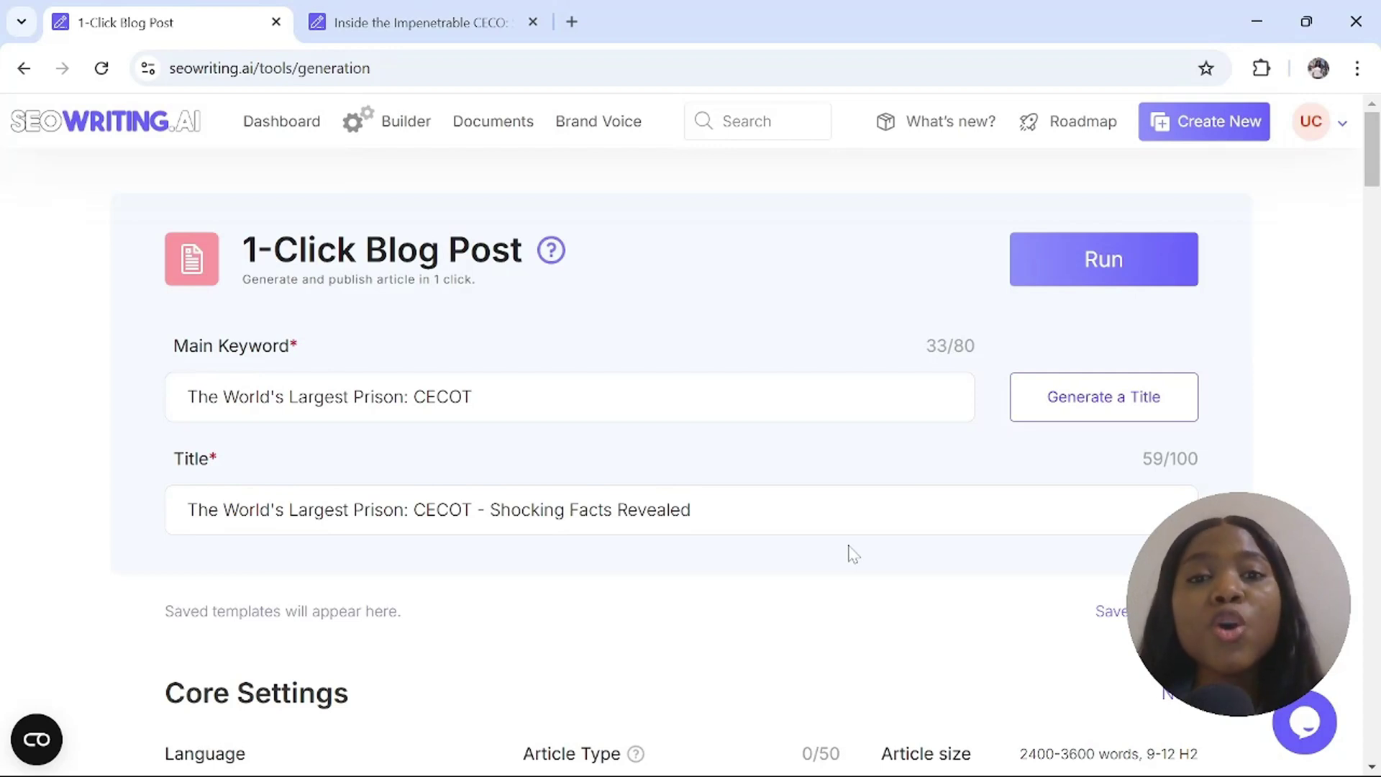
Step: Keep English (US) language, no point of view, and United States as target country
scroll(852, 554, "down", 3)
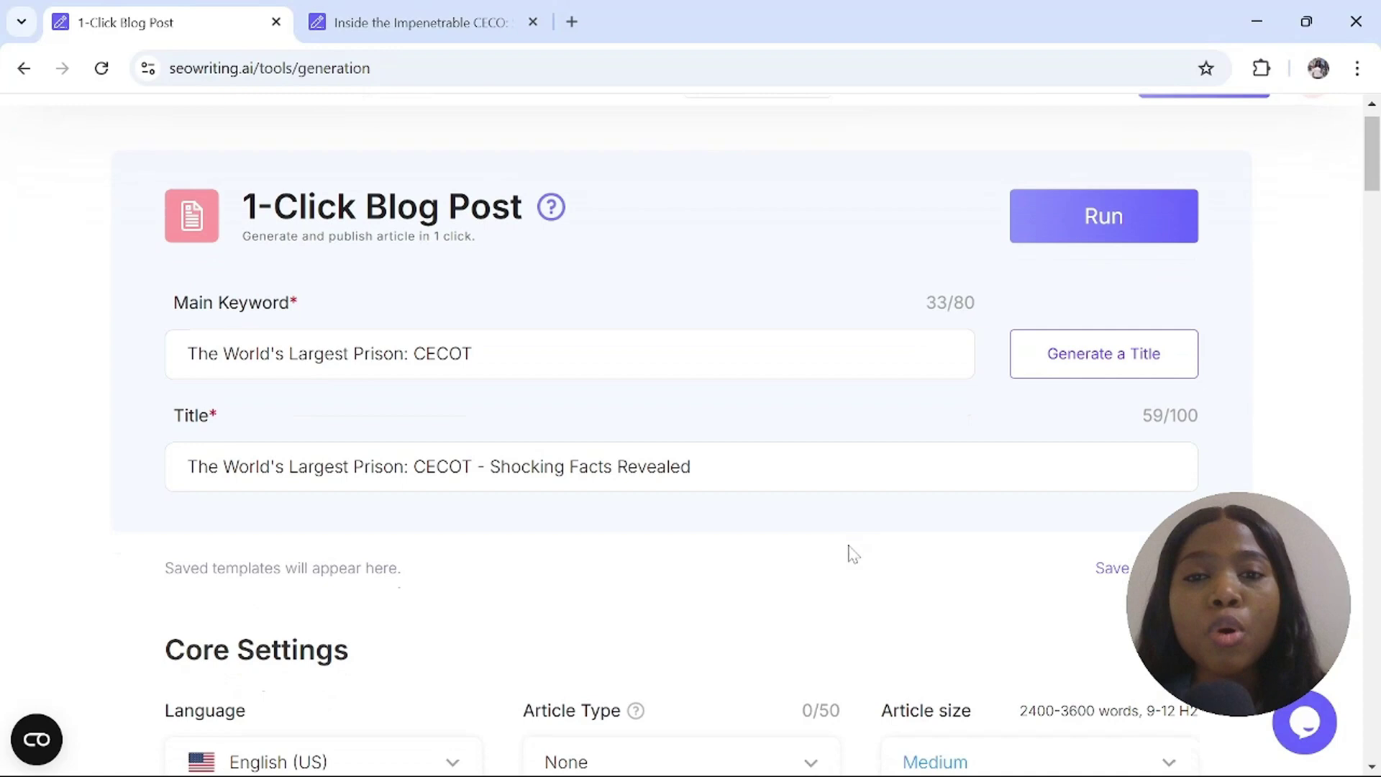
scroll(852, 554, "down", 2)
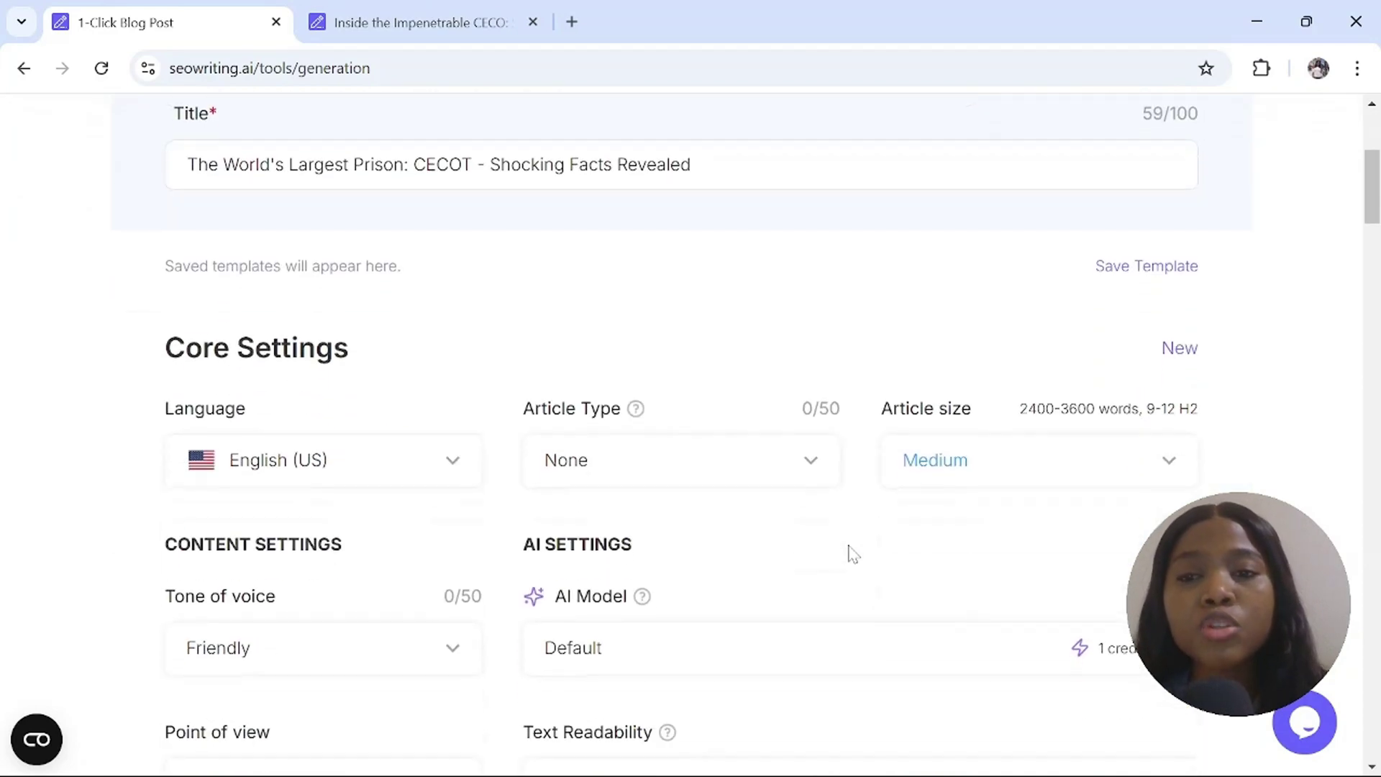
scroll(852, 554, "down", 1)
scroll(852, 553, "down", 2)
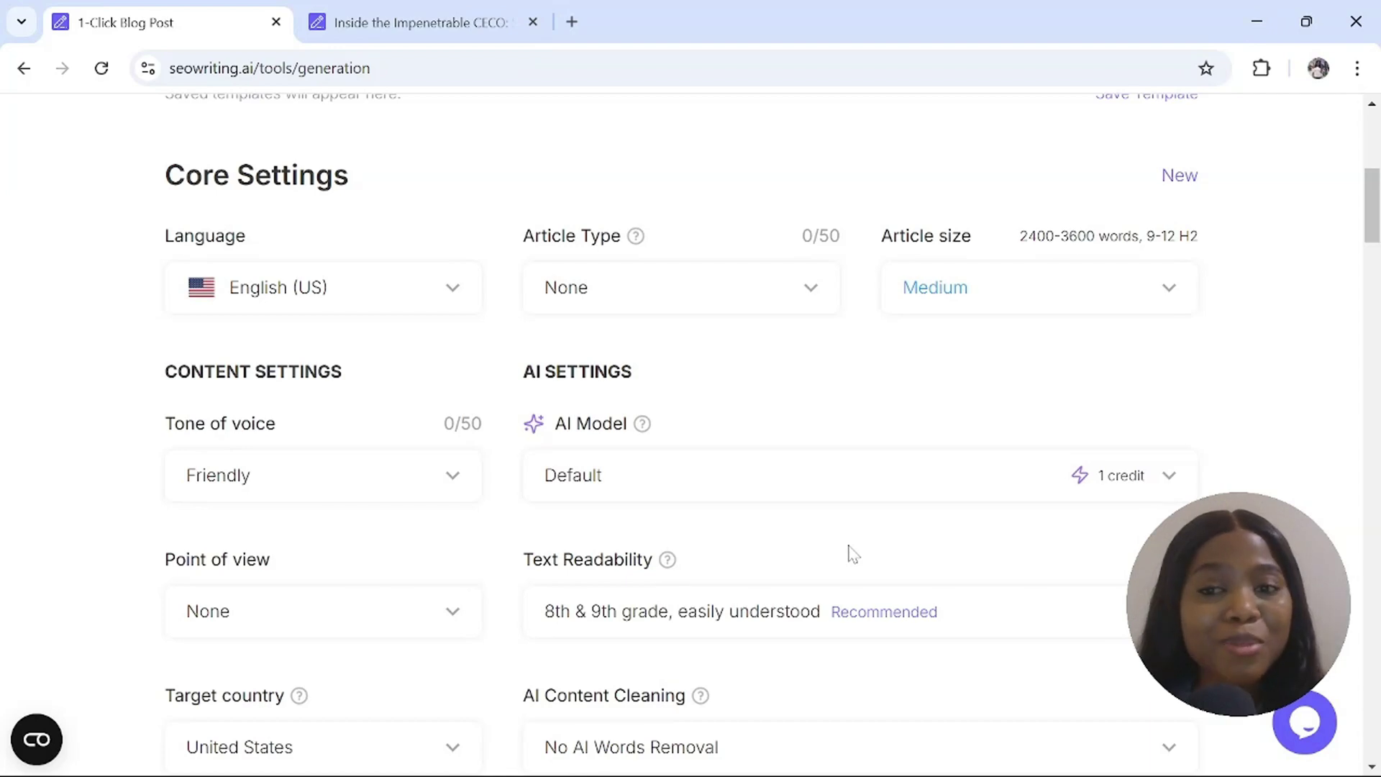
left_click(279, 288)
left_click(276, 367)
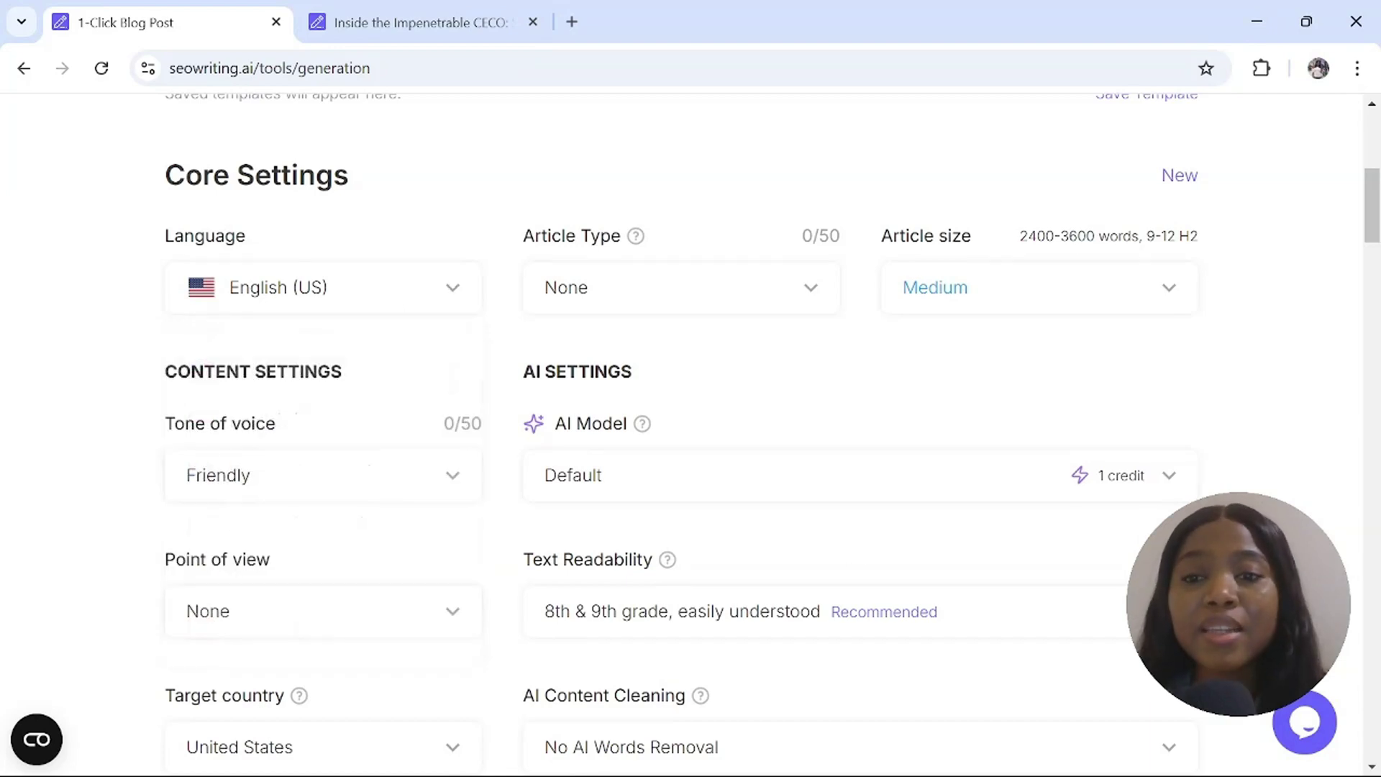
left_click(453, 612)
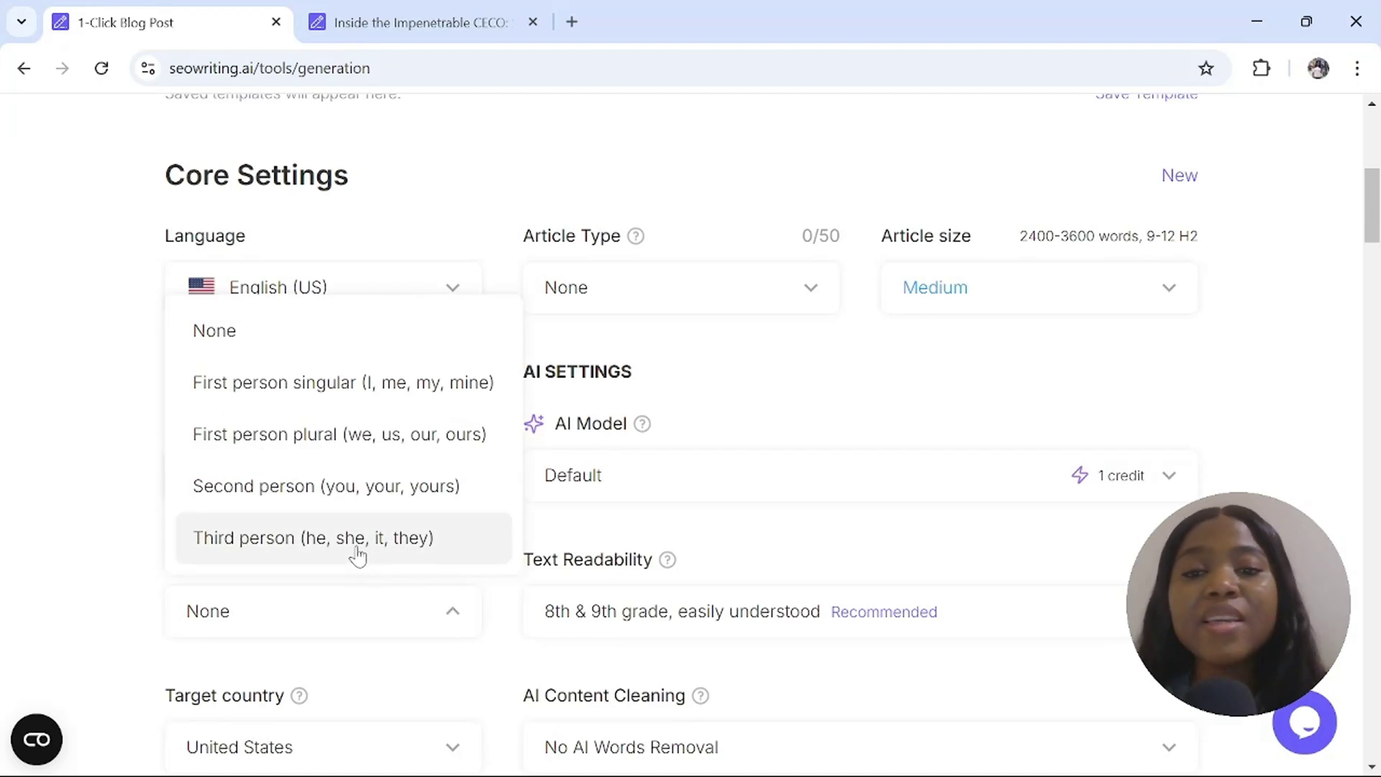
left_click(230, 335)
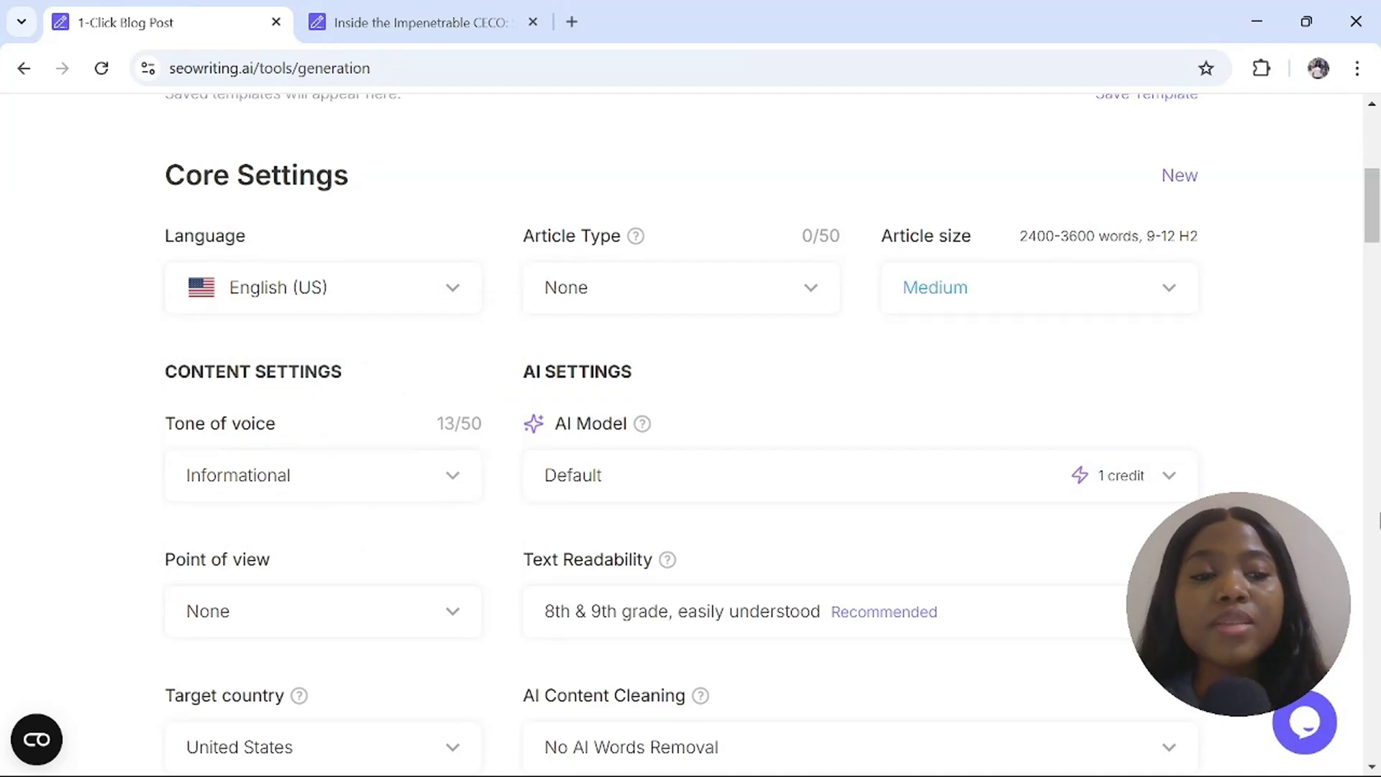
left_click_drag(1372, 222, 1372, 252)
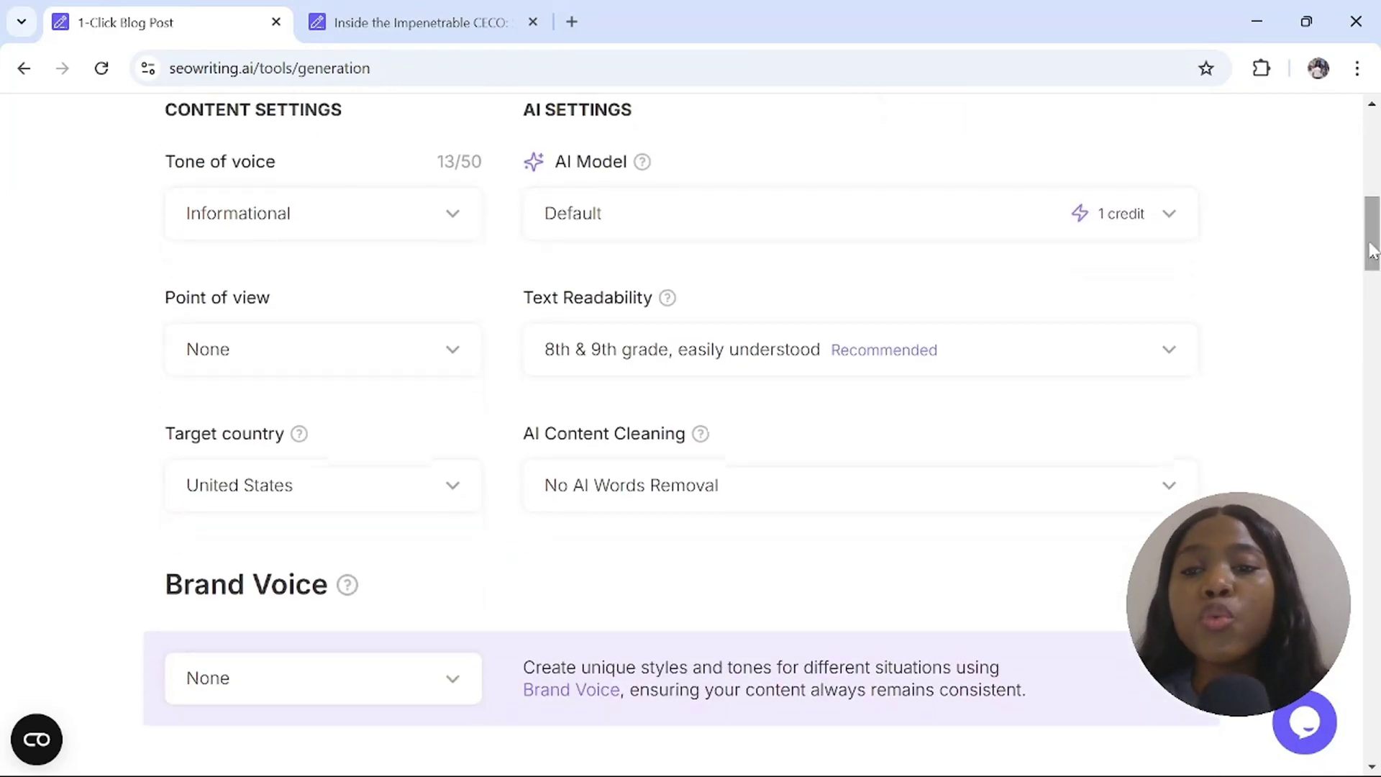
left_click(453, 491)
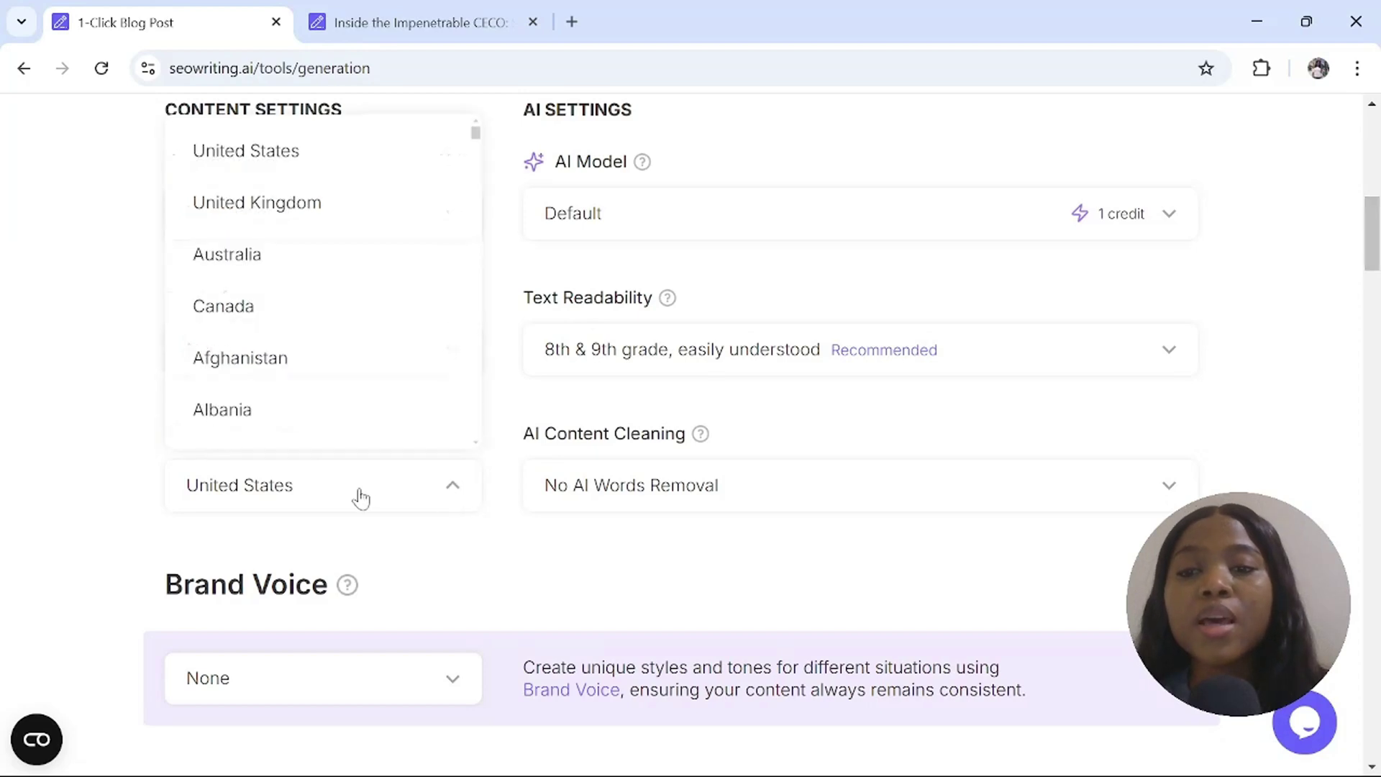
left_click(307, 172)
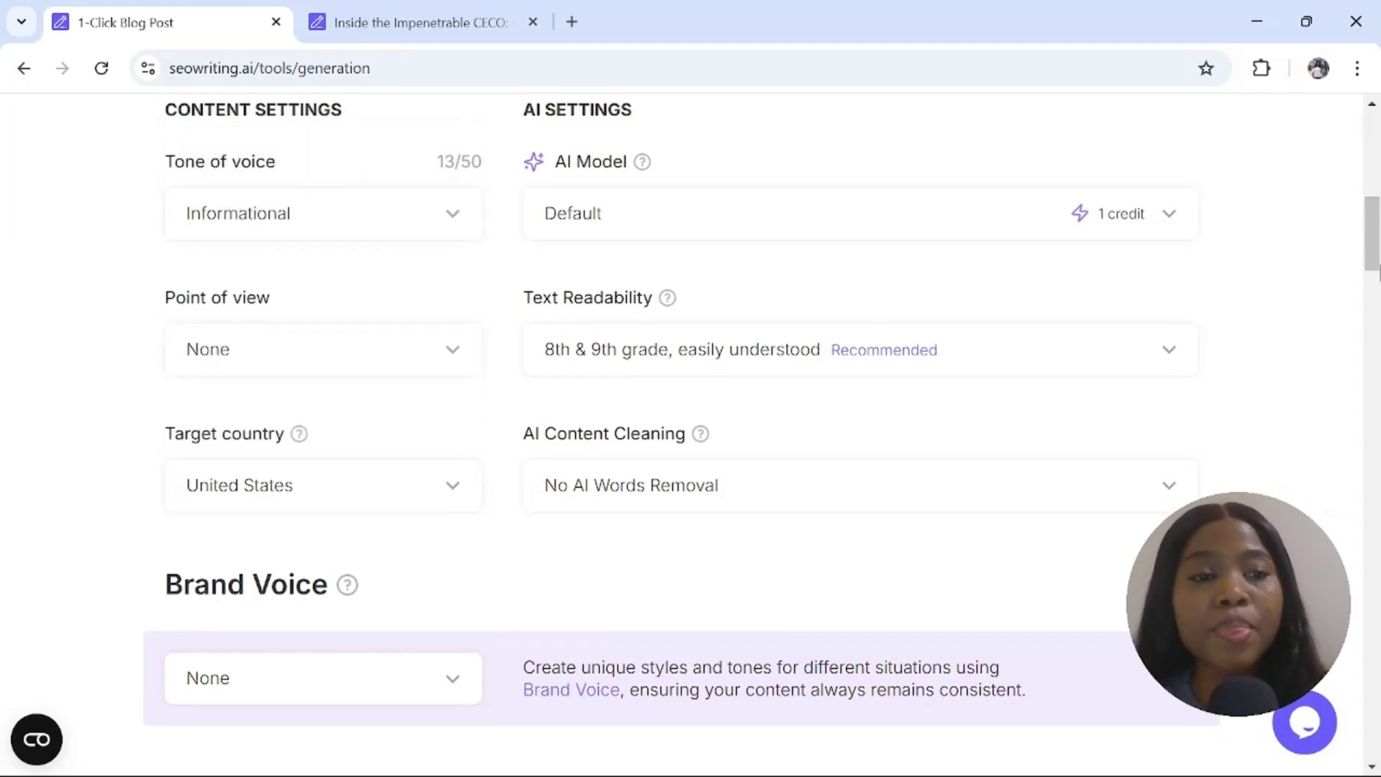
scroll(1351, 237, "up", 3)
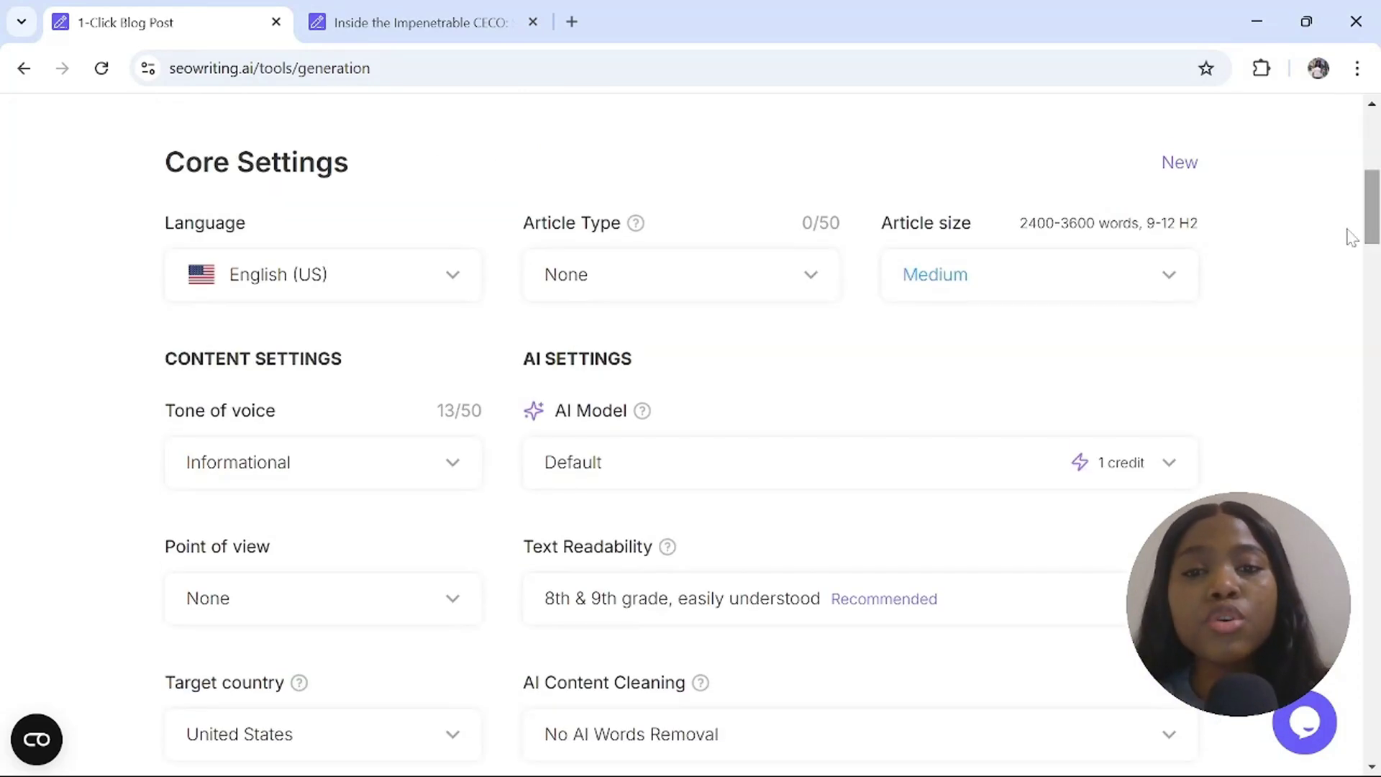
Step: Leave article type as None and set article size to Large (3600-5200 words)
left_click(813, 287)
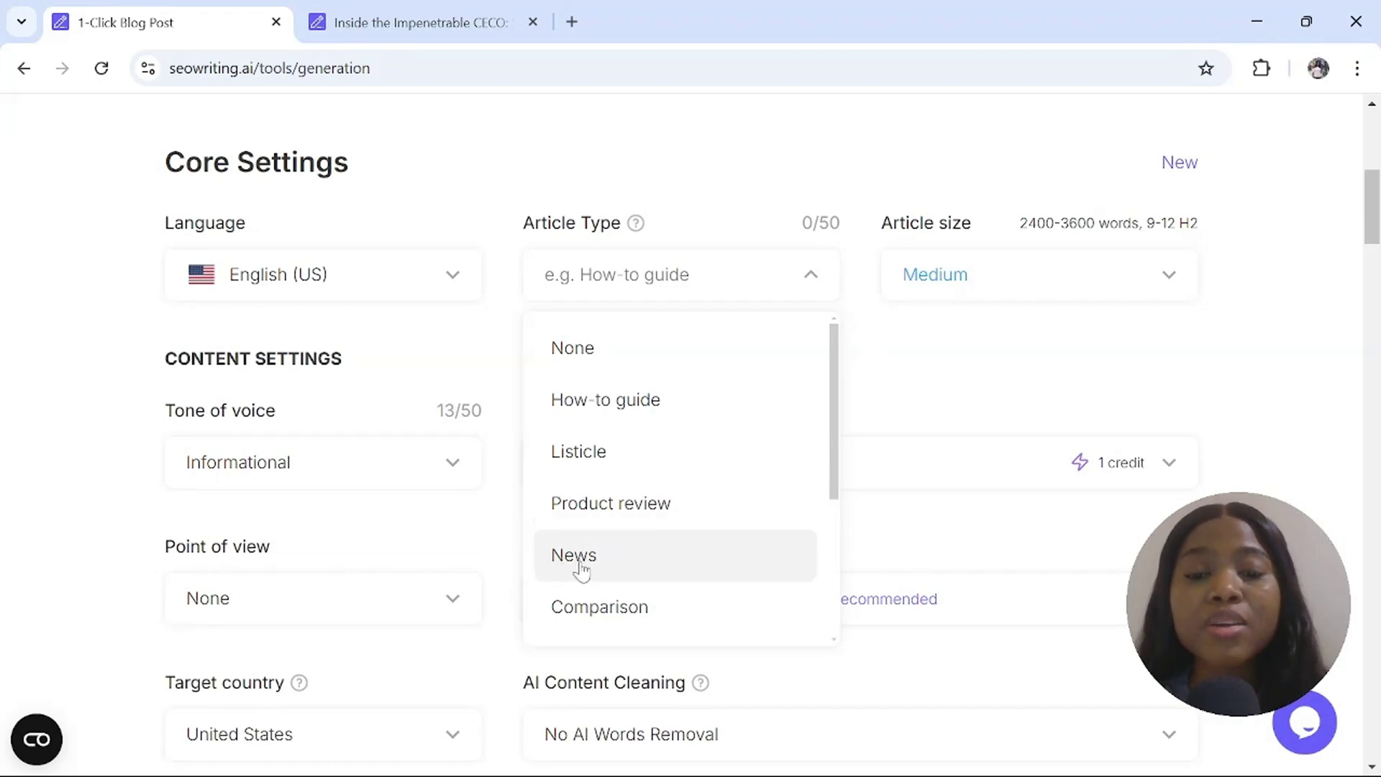
left_click(589, 352)
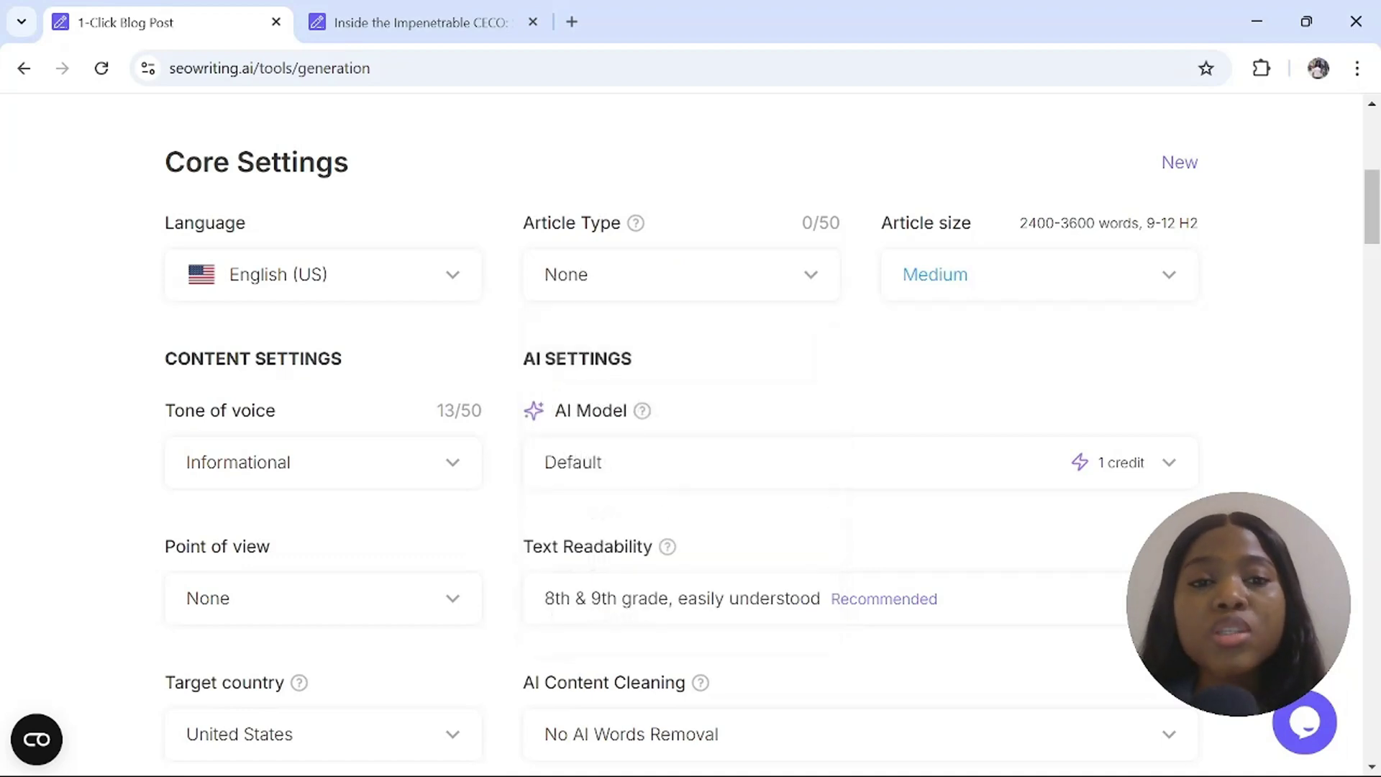
left_click(1167, 279)
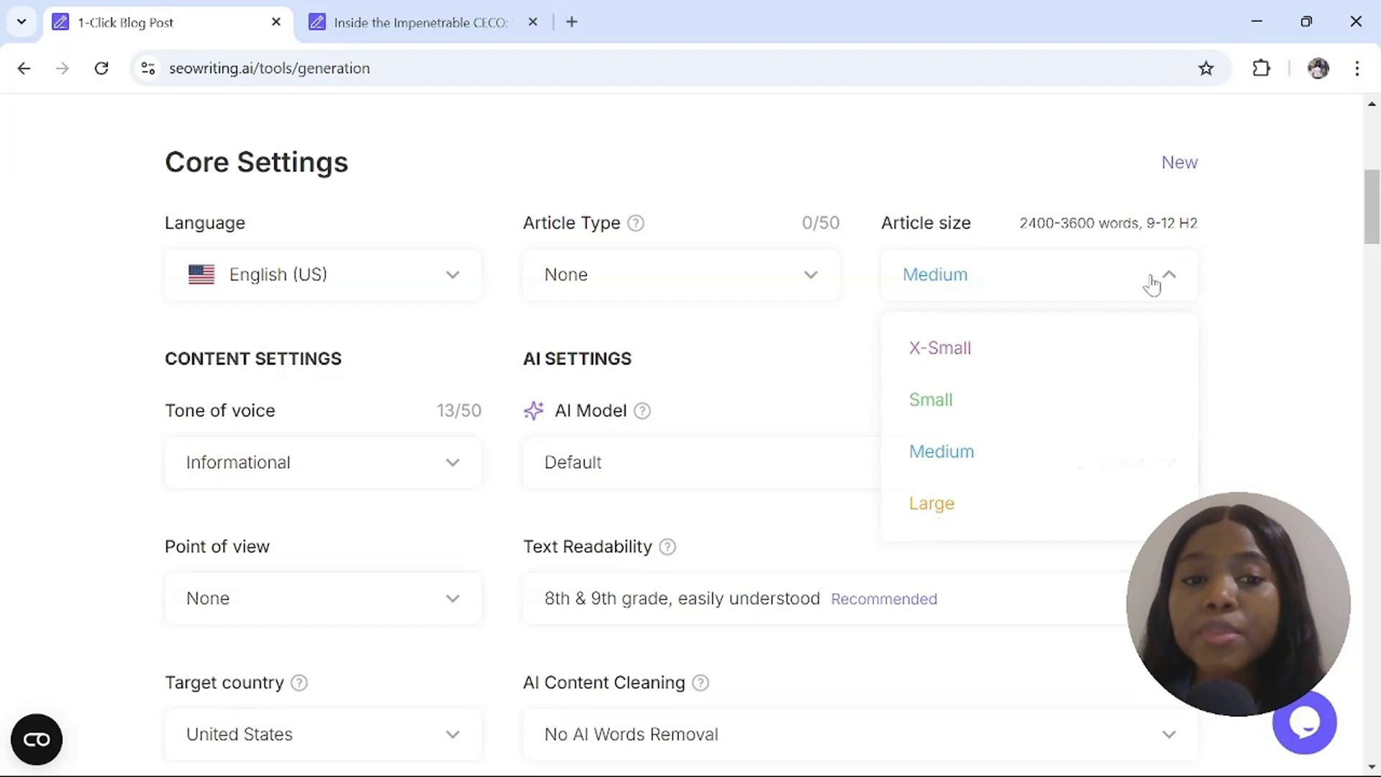
left_click(942, 518)
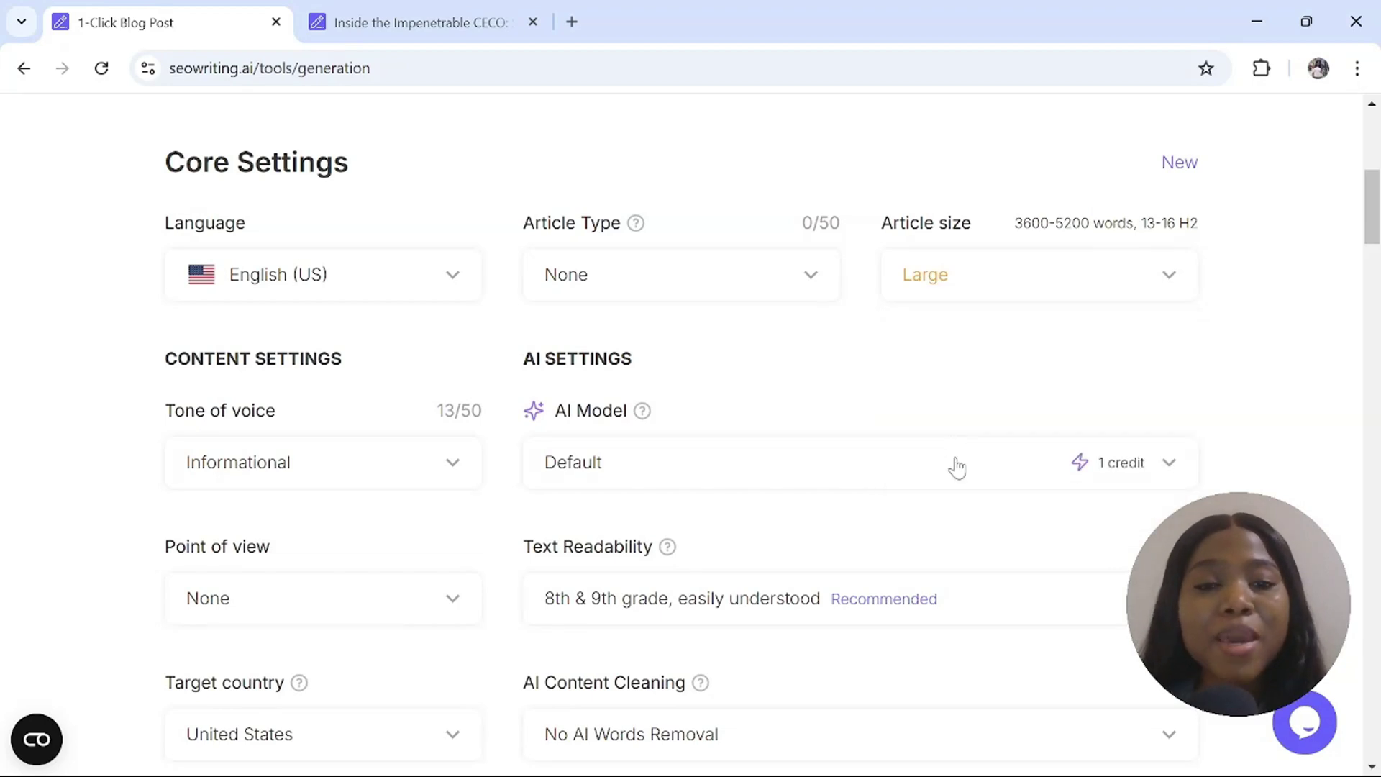
left_click(956, 467)
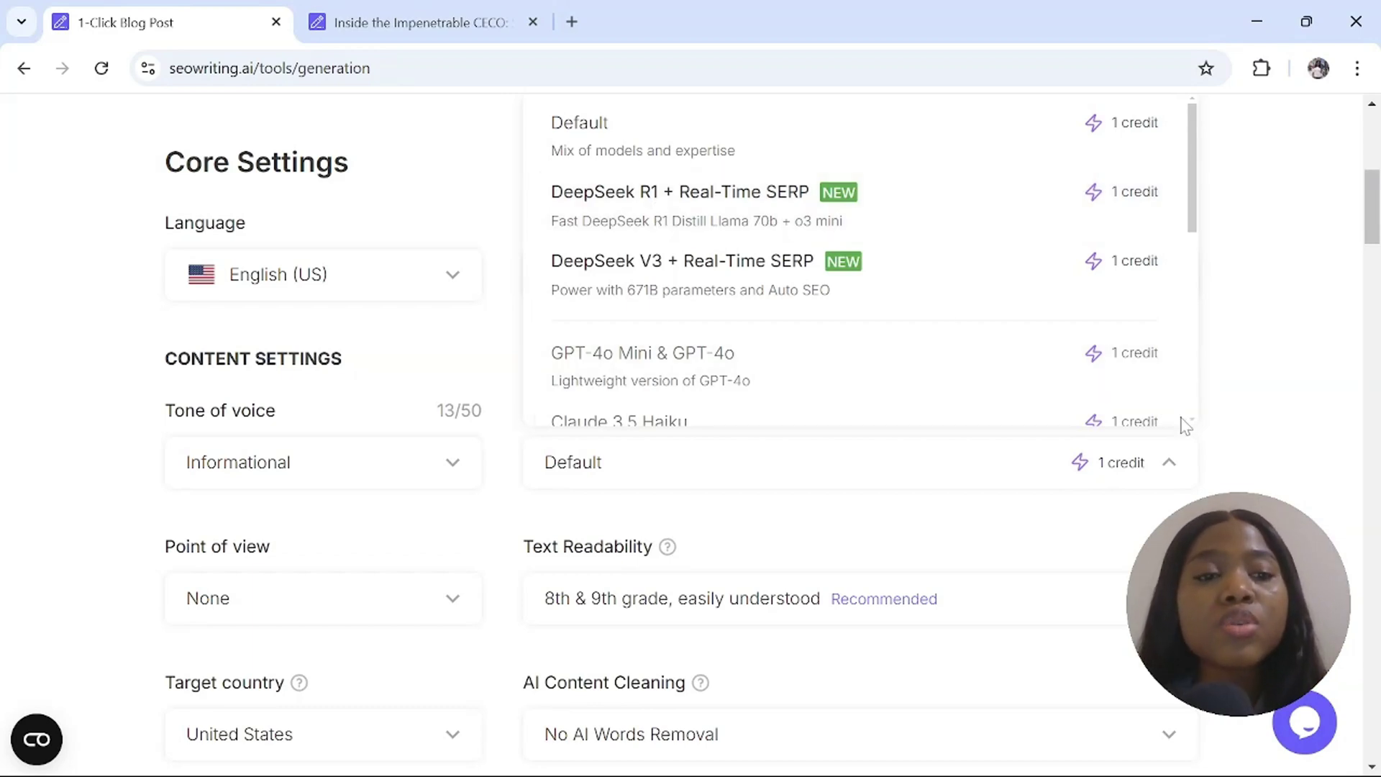
Step: Set the AI model to Default and text readability to 5th grade
scroll(1193, 424, "down", 2)
scroll(1194, 425, "down", 4)
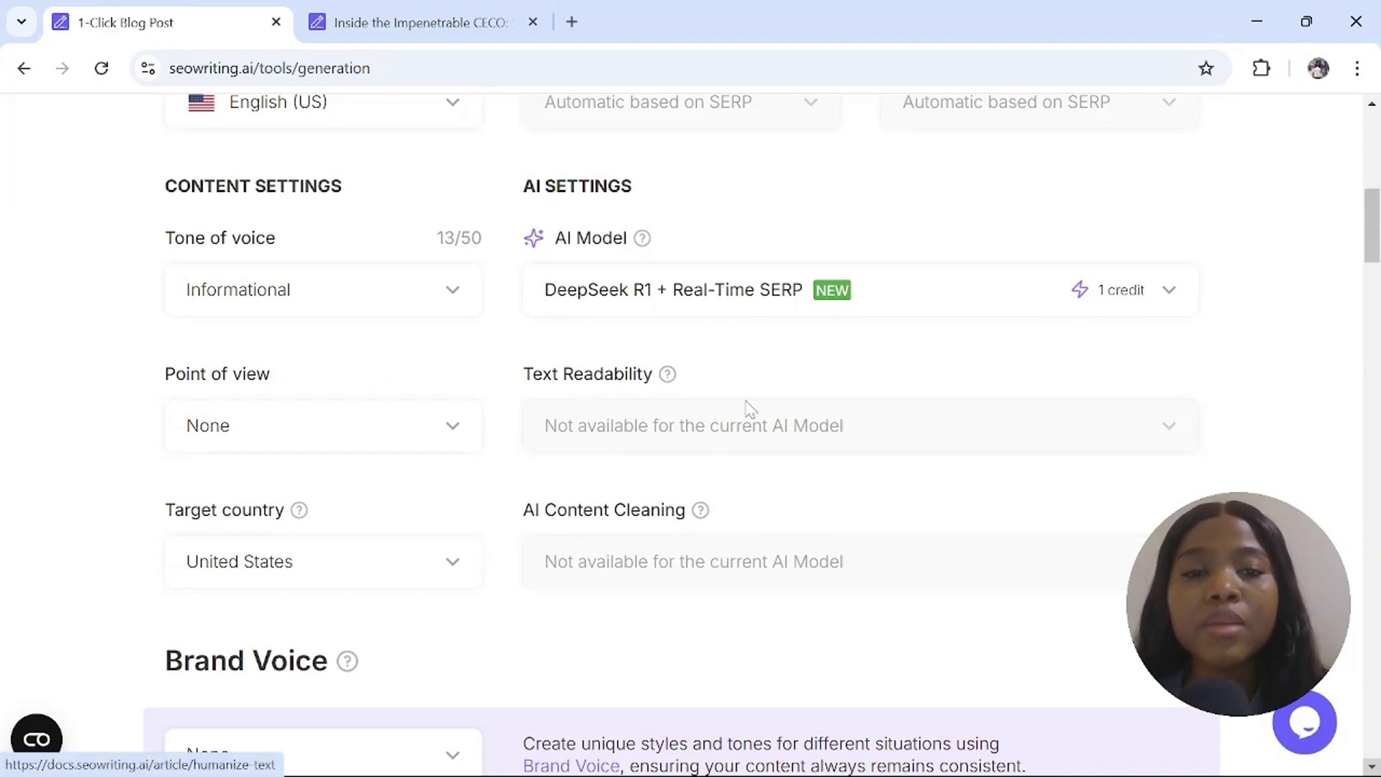
left_click(648, 295)
left_click(629, 392)
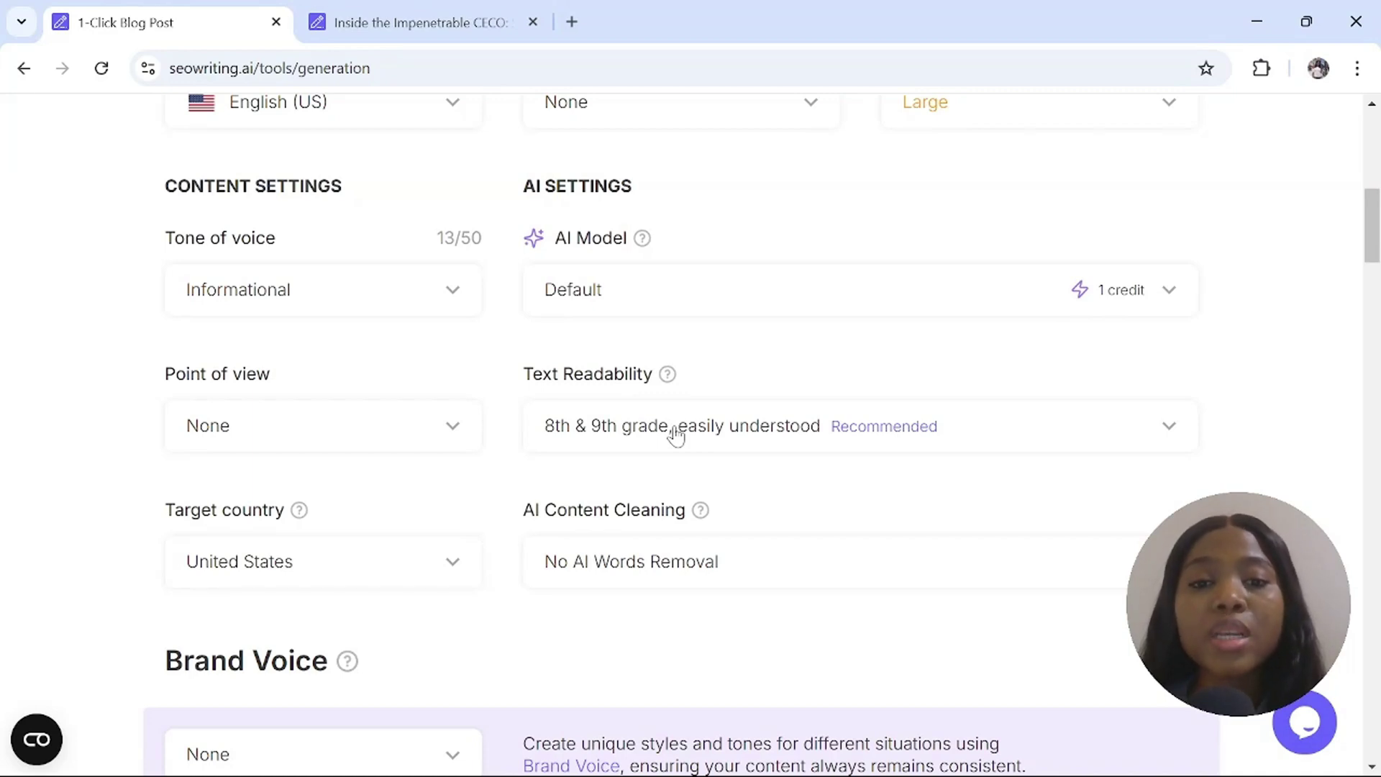
left_click(676, 434)
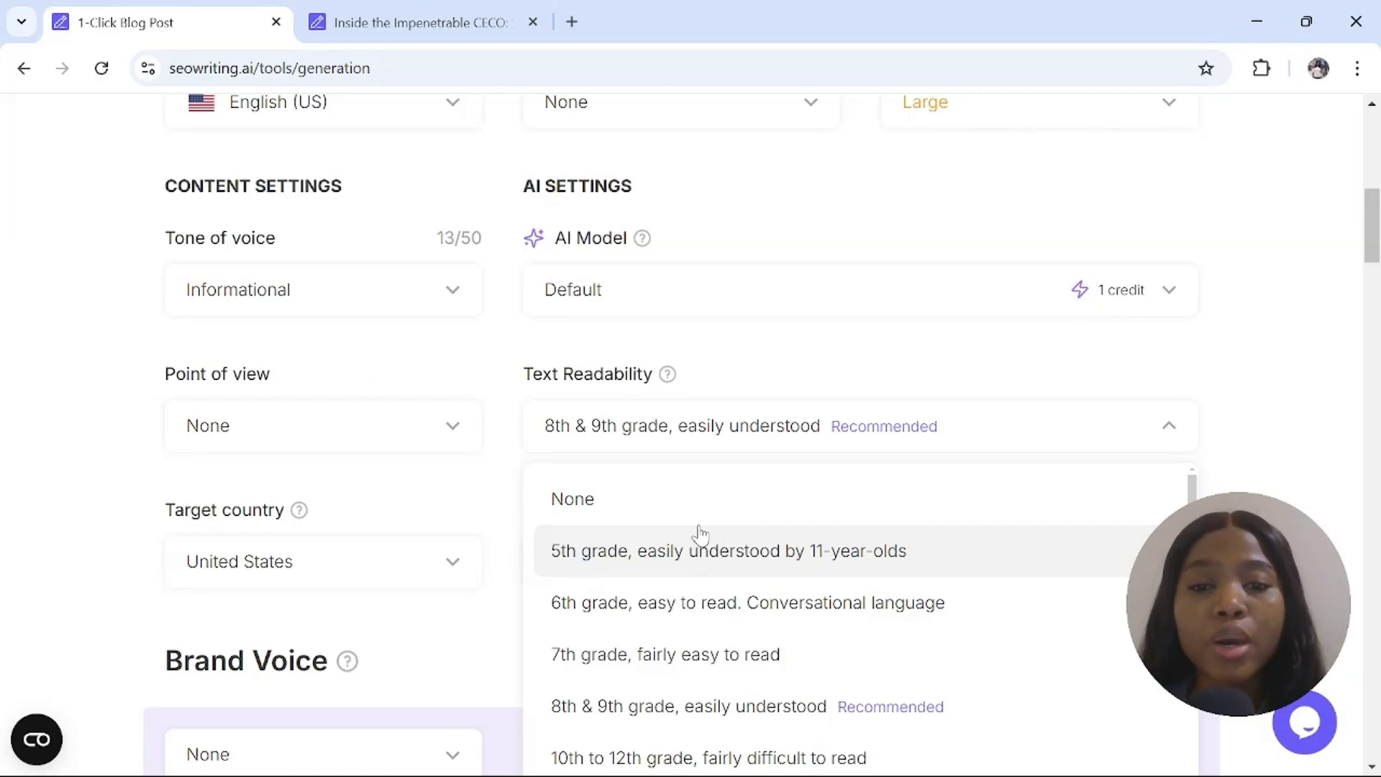
left_click(700, 562)
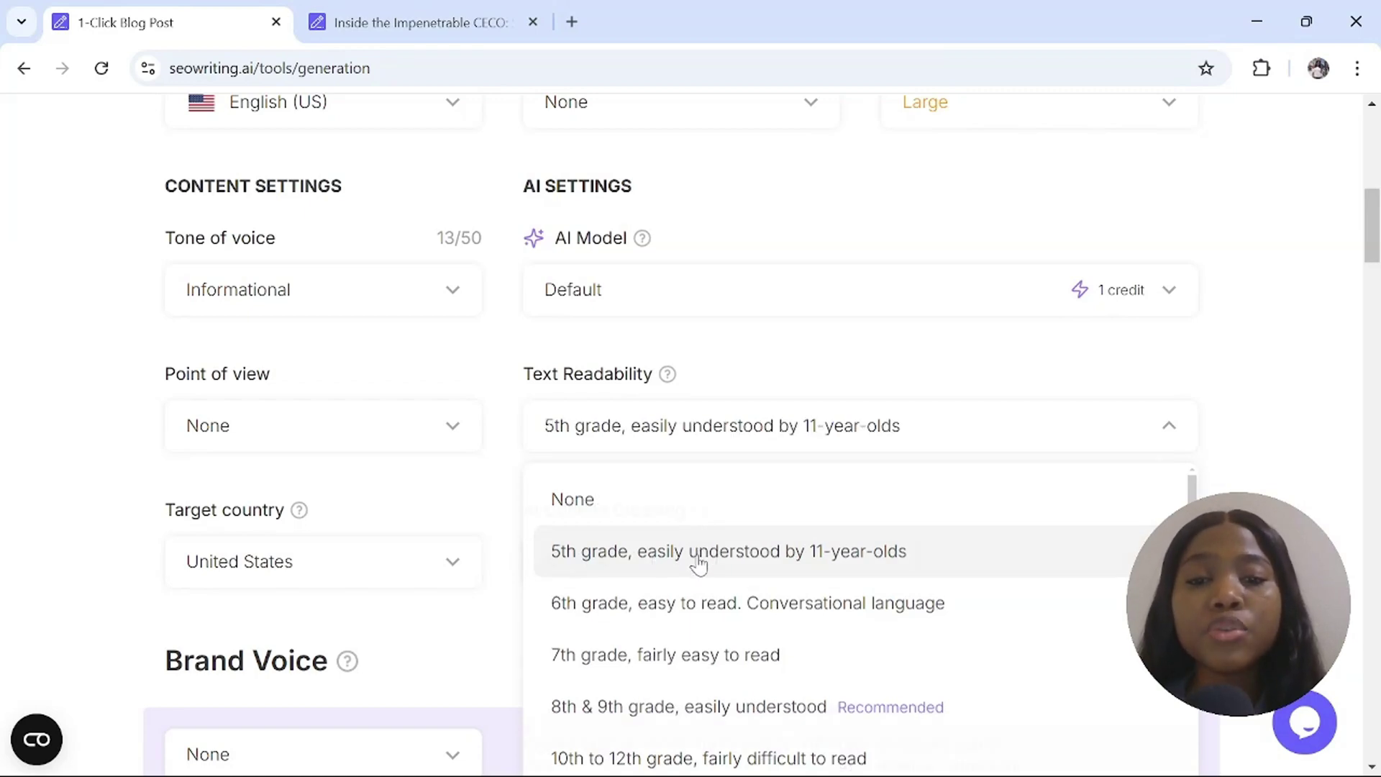
Step: Choose Extended AI Words Removal, then switch the AI model to DeepSeek R1 + Real-Time SERP
left_click(797, 489)
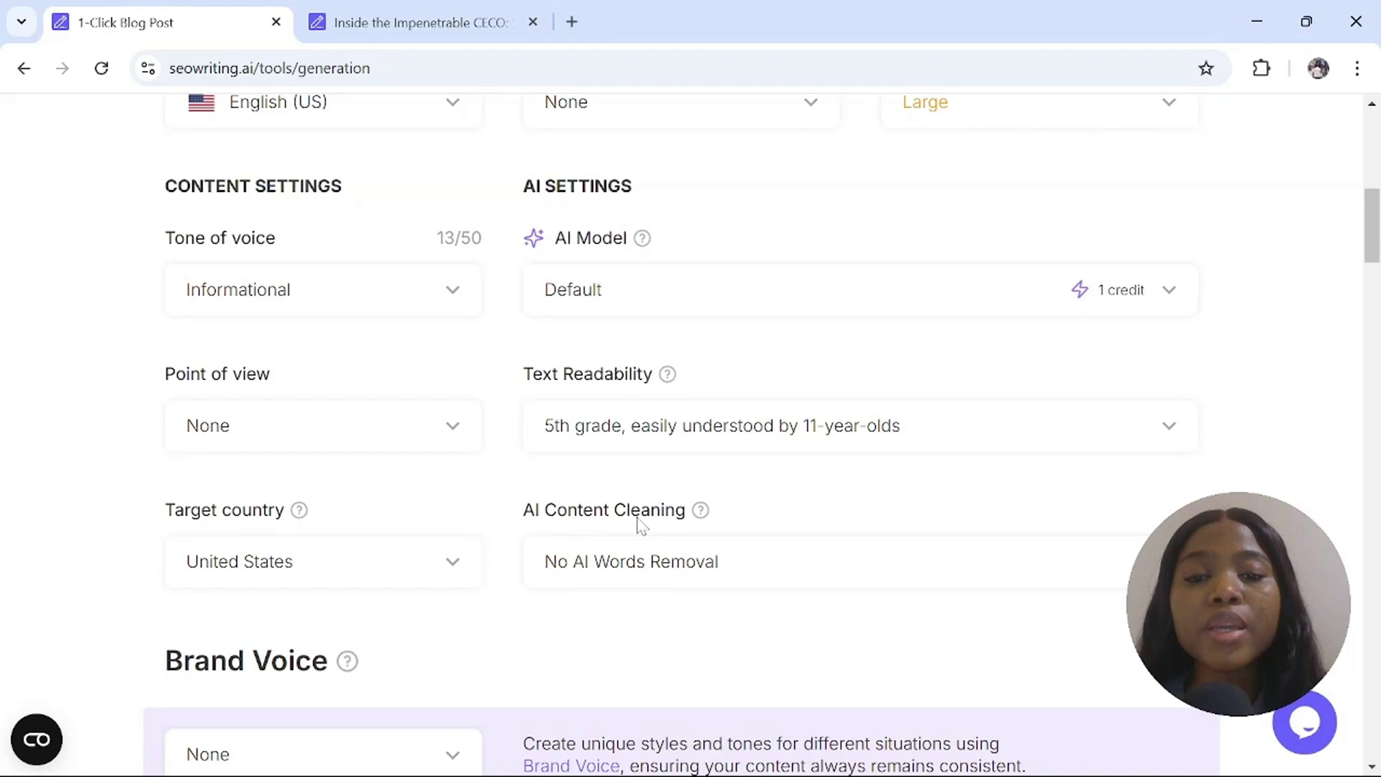
left_click(626, 573)
scroll(719, 698, "down", 1)
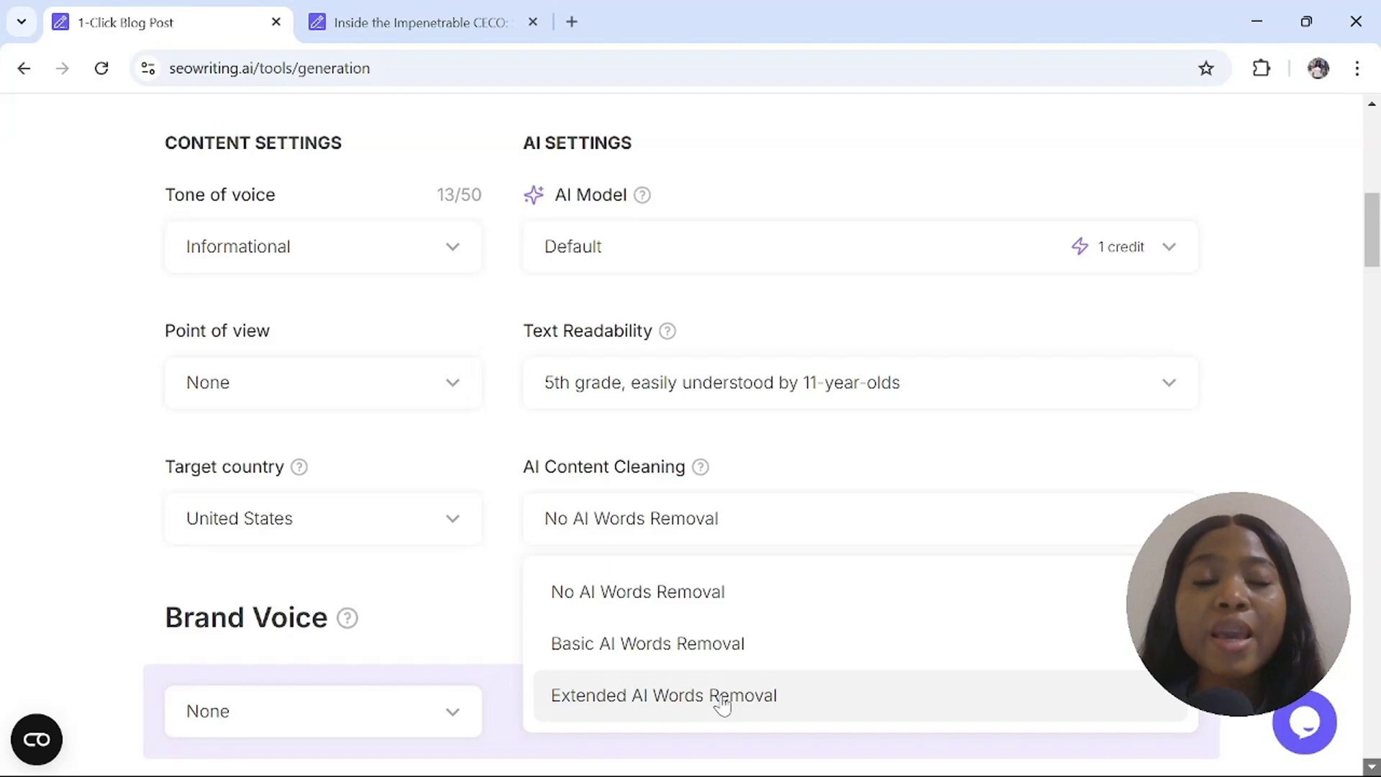
left_click(666, 694)
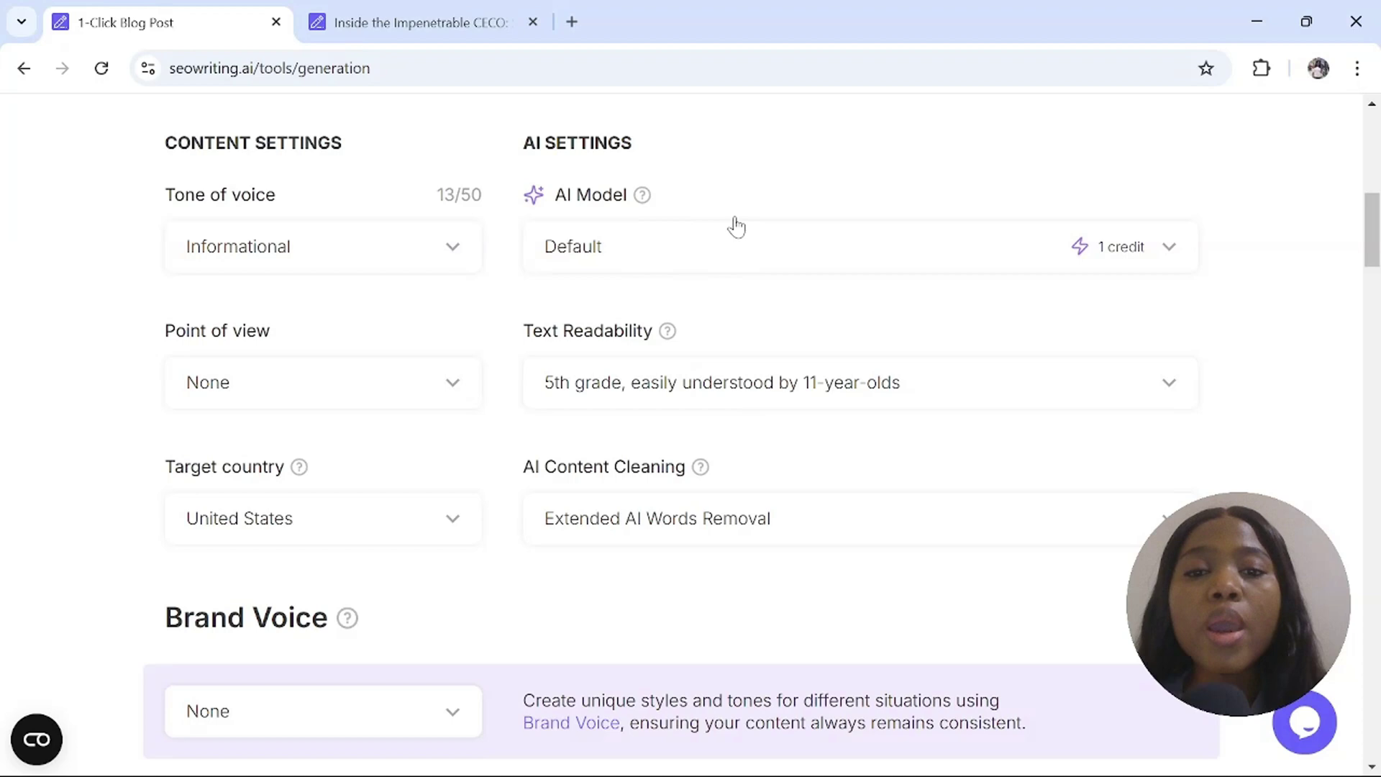
left_click(669, 259)
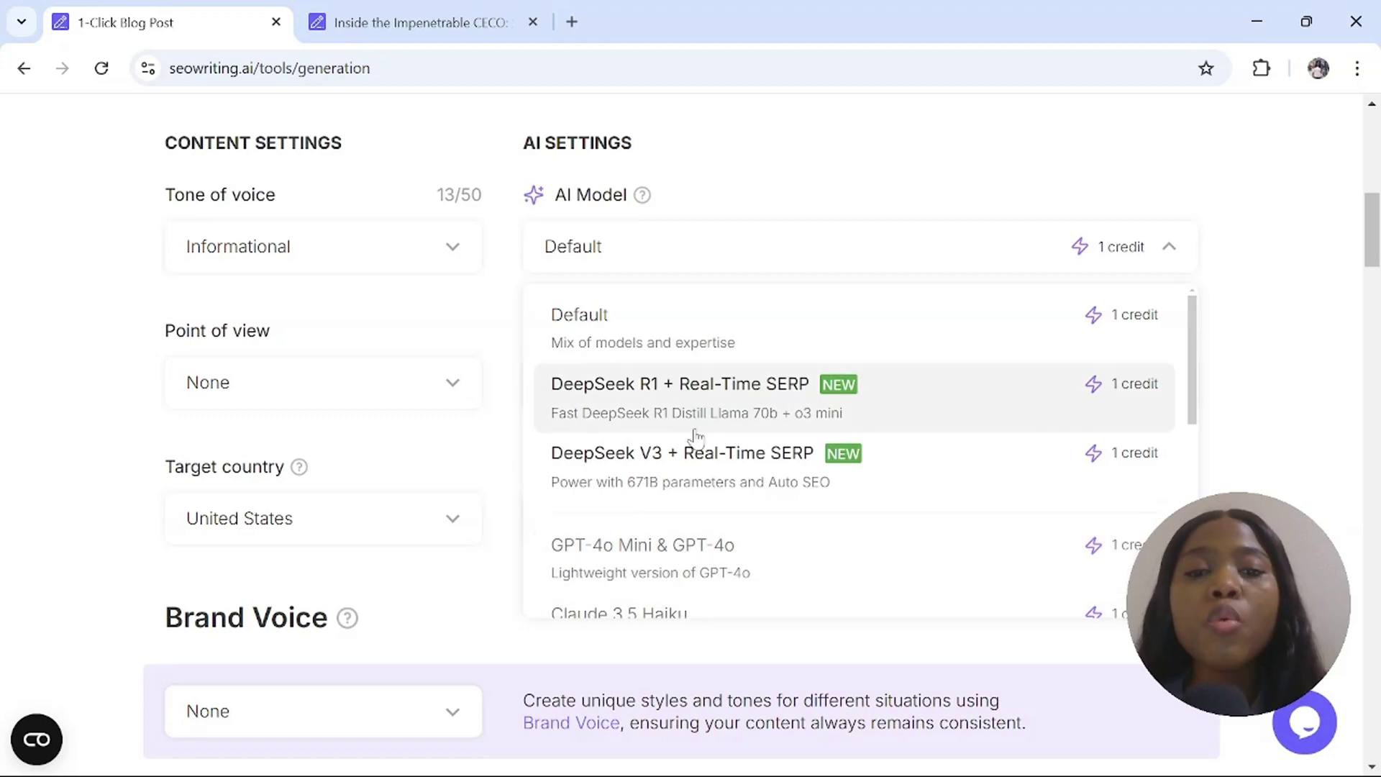
left_click(653, 397)
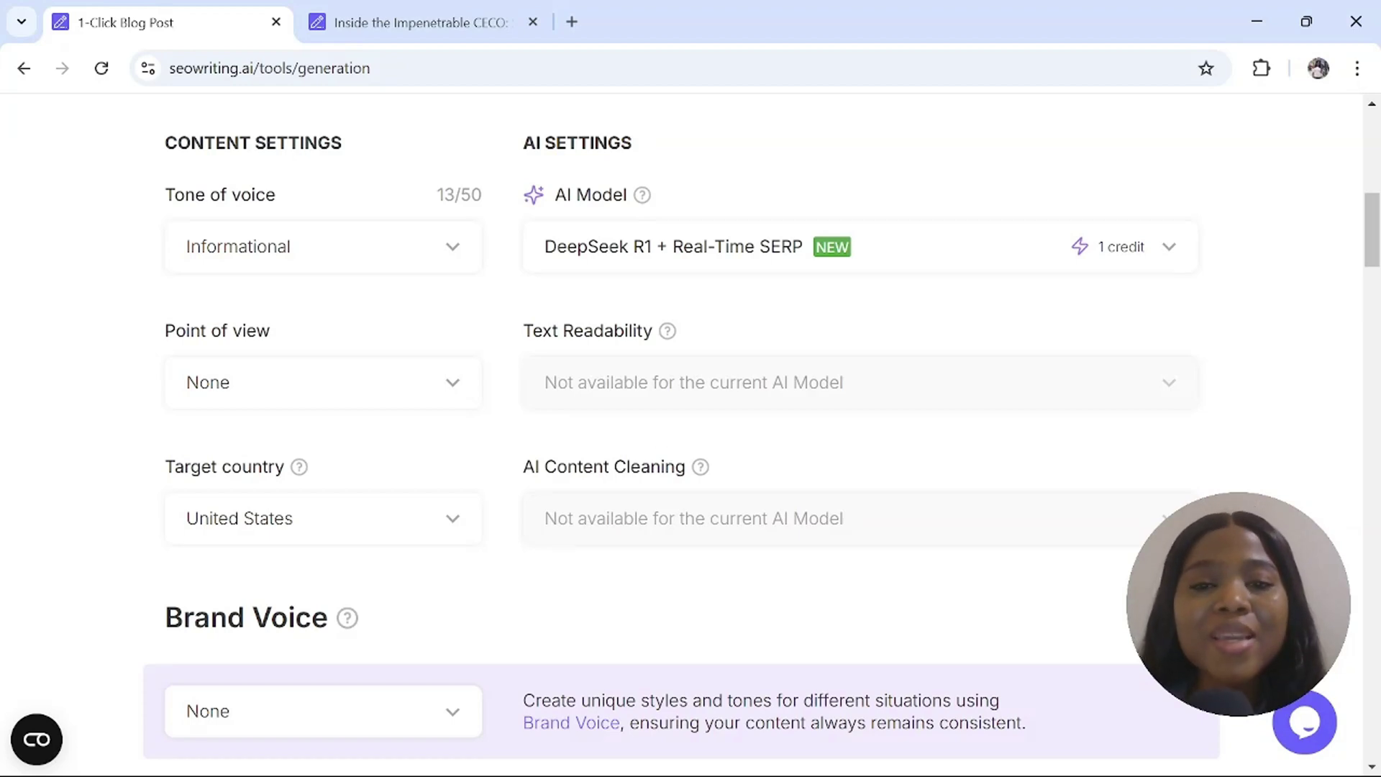
Step: Keep AI images on Yes and set the number of images to 20
scroll(691, 432, "down", 7)
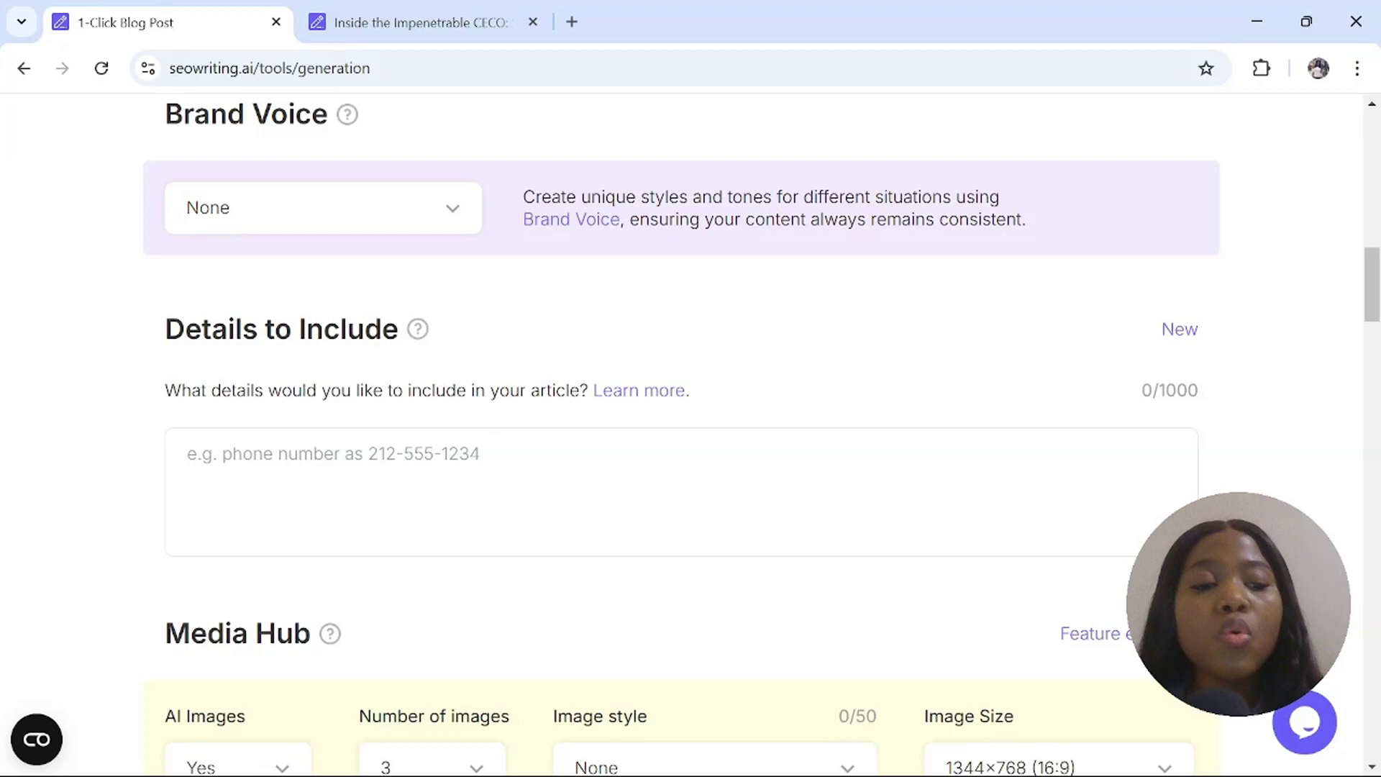
scroll(284, 345, "down", 6)
left_click(282, 338)
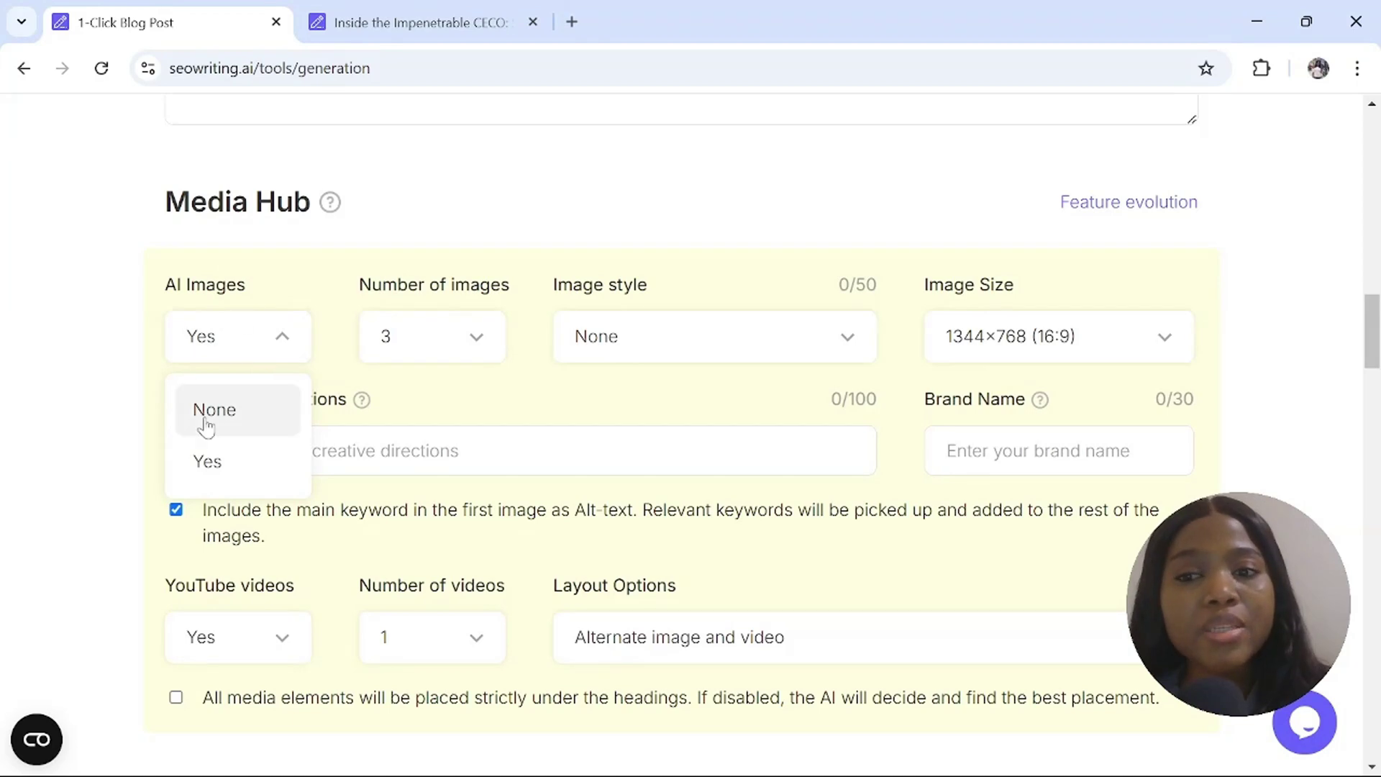
left_click(219, 460)
left_click(471, 343)
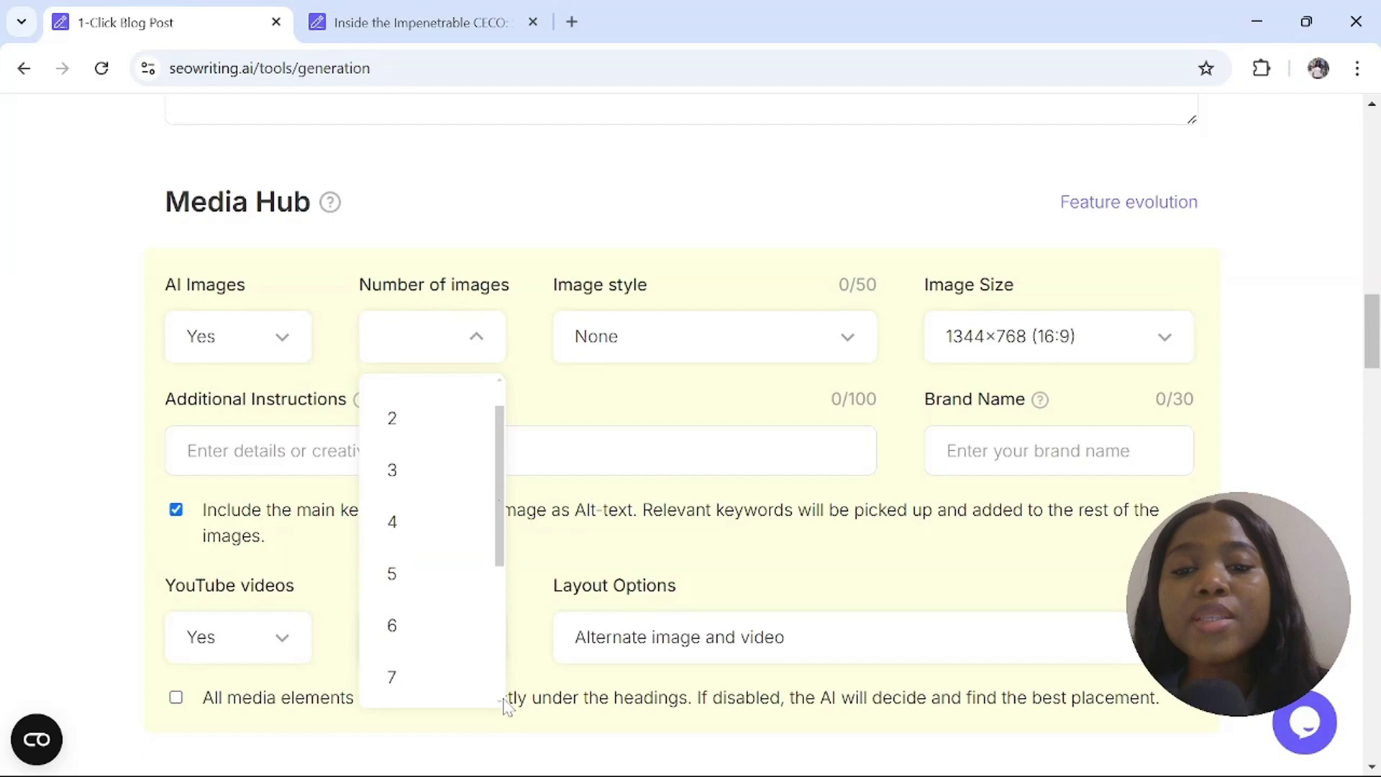
scroll(504, 701, "down", 4)
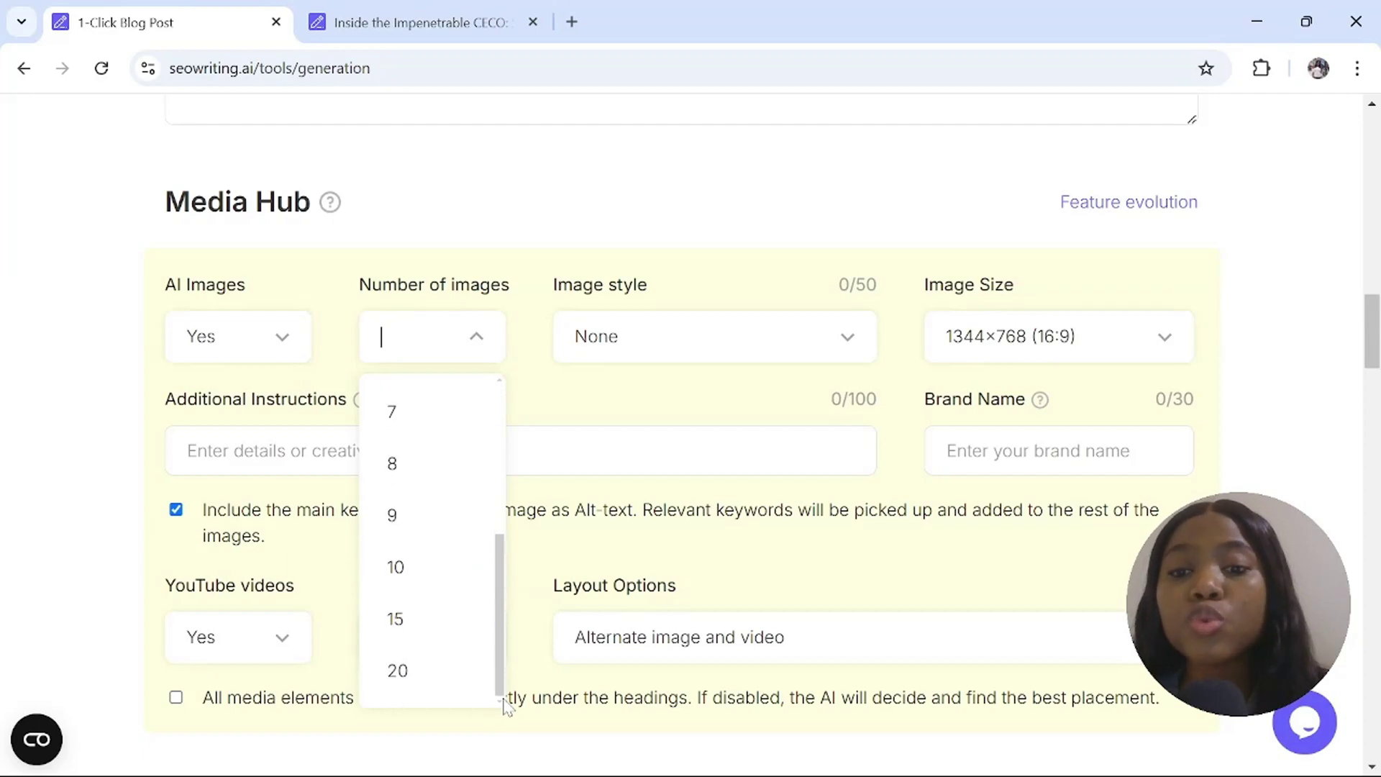
left_click(403, 672)
Step: Set the image style to Cinematic and run the article generation
left_click(849, 345)
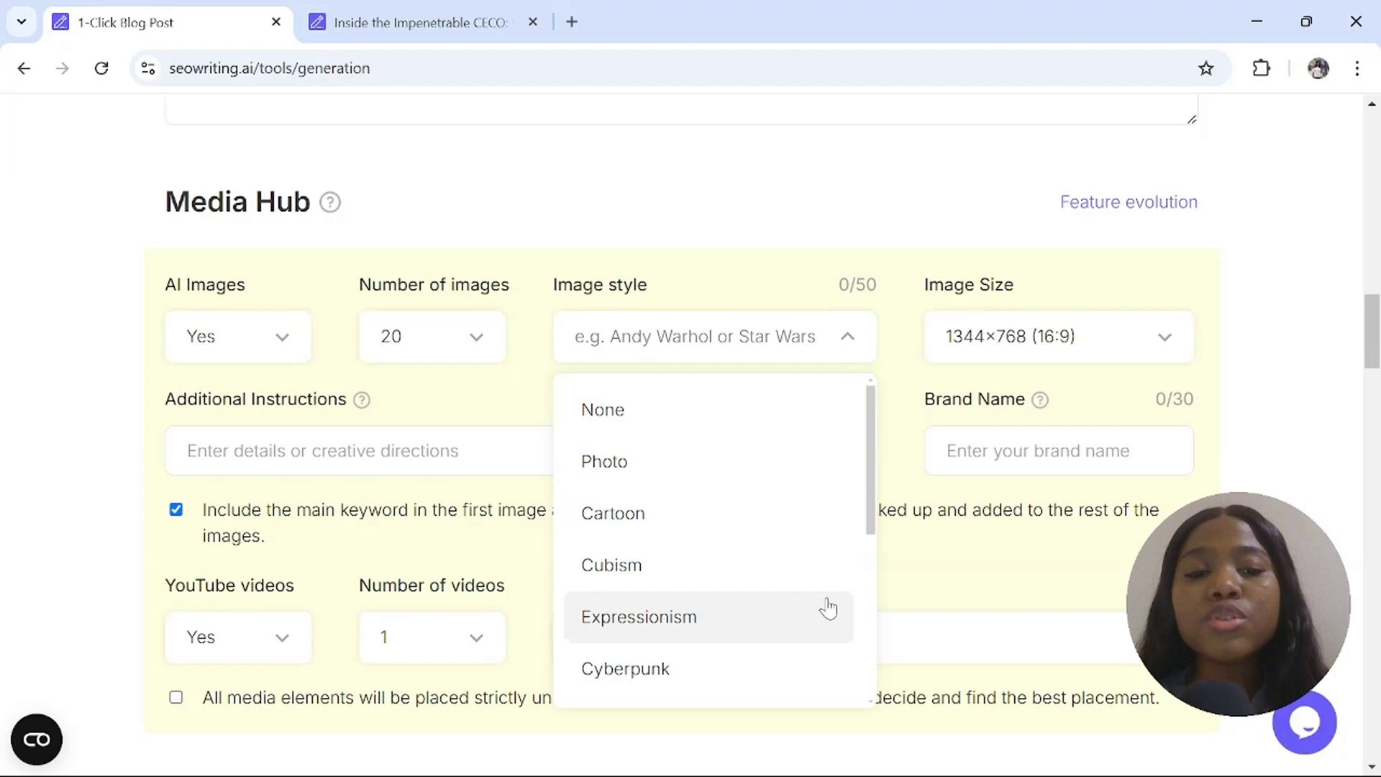
scroll(872, 706, "down", 1)
scroll(872, 707, "down", 2)
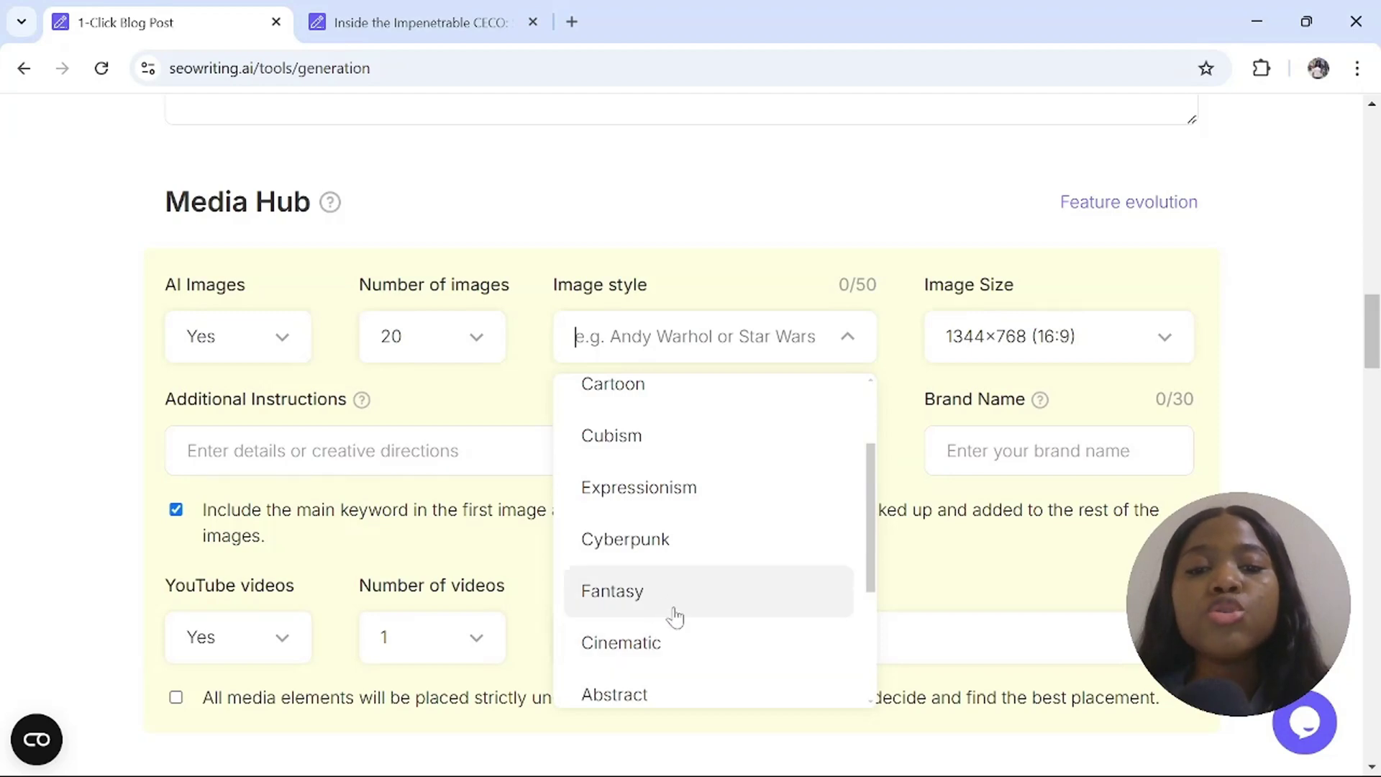
left_click(658, 642)
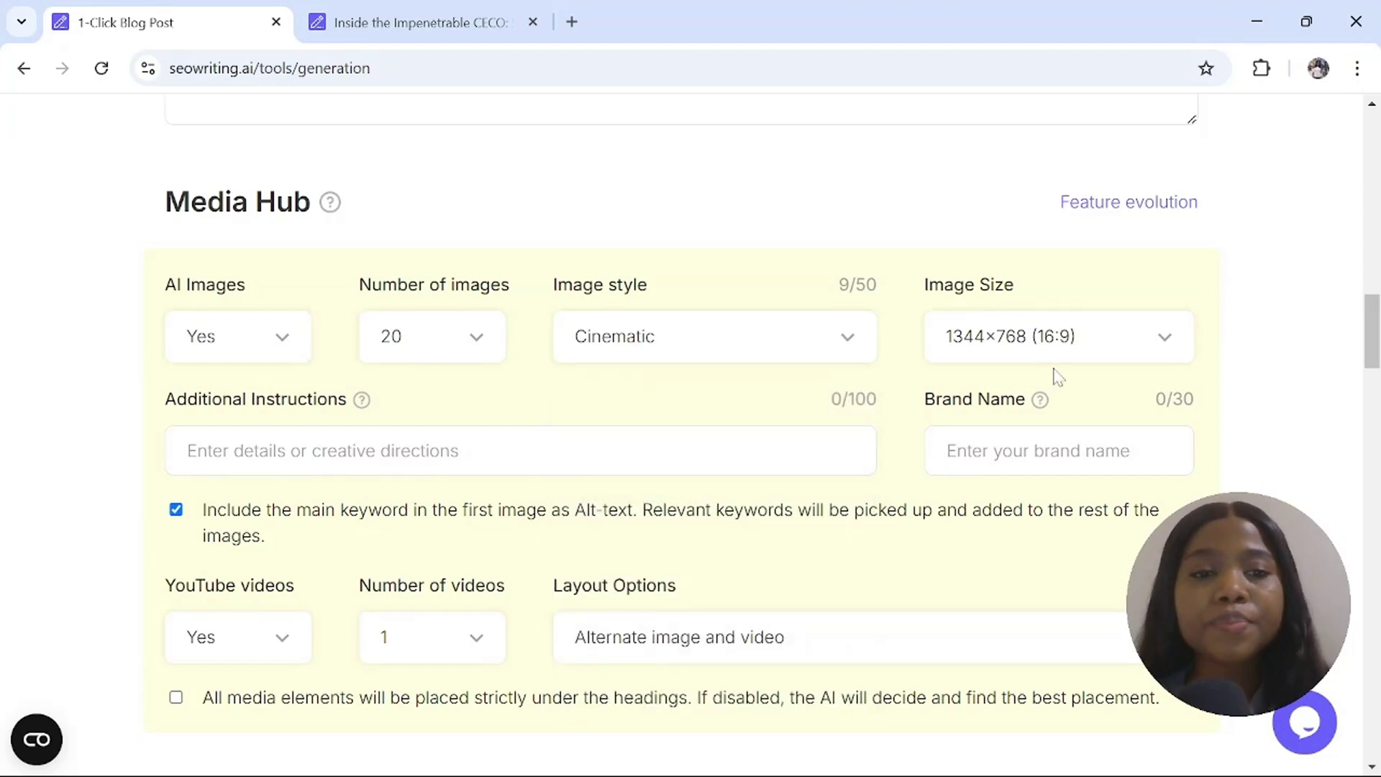
scroll(731, 204, "down", 10)
scroll(730, 204, "up", 4)
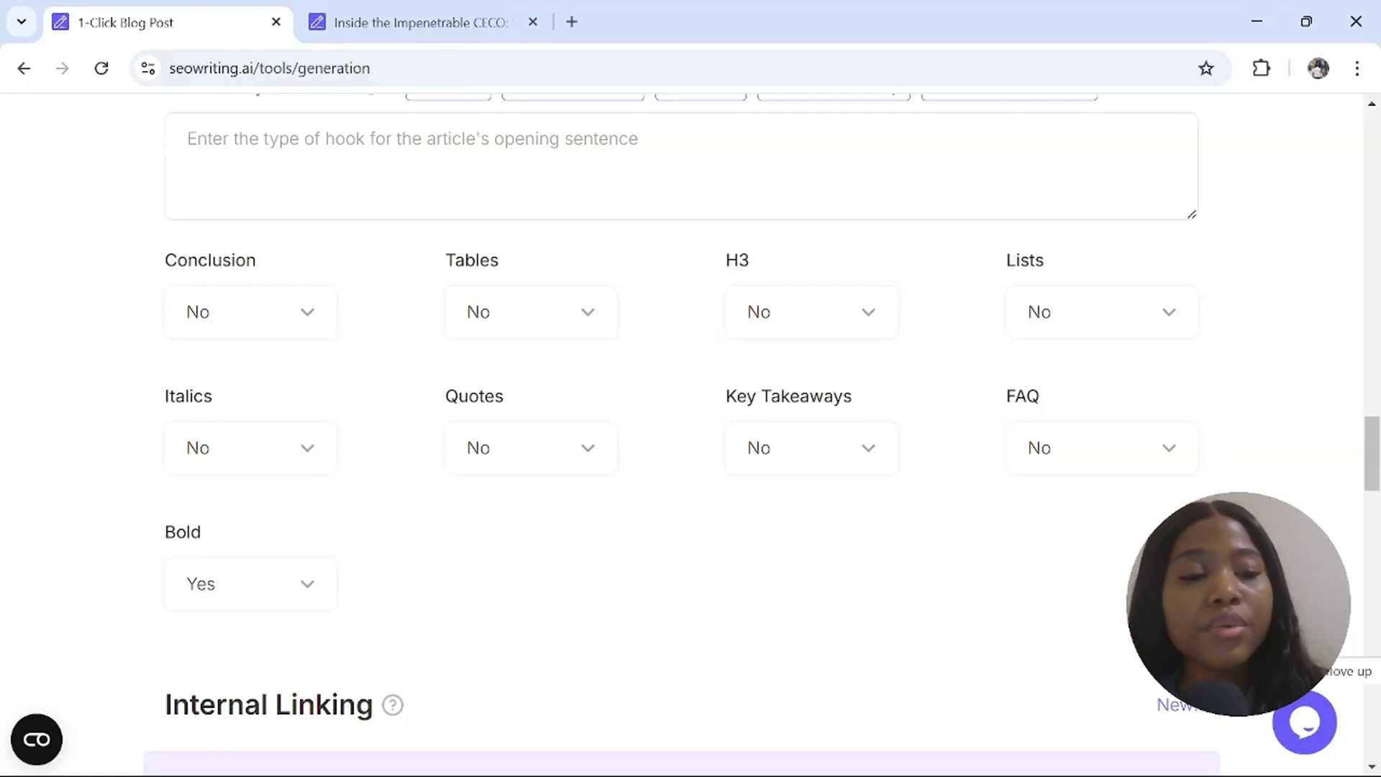
scroll(691, 432, "up", 15)
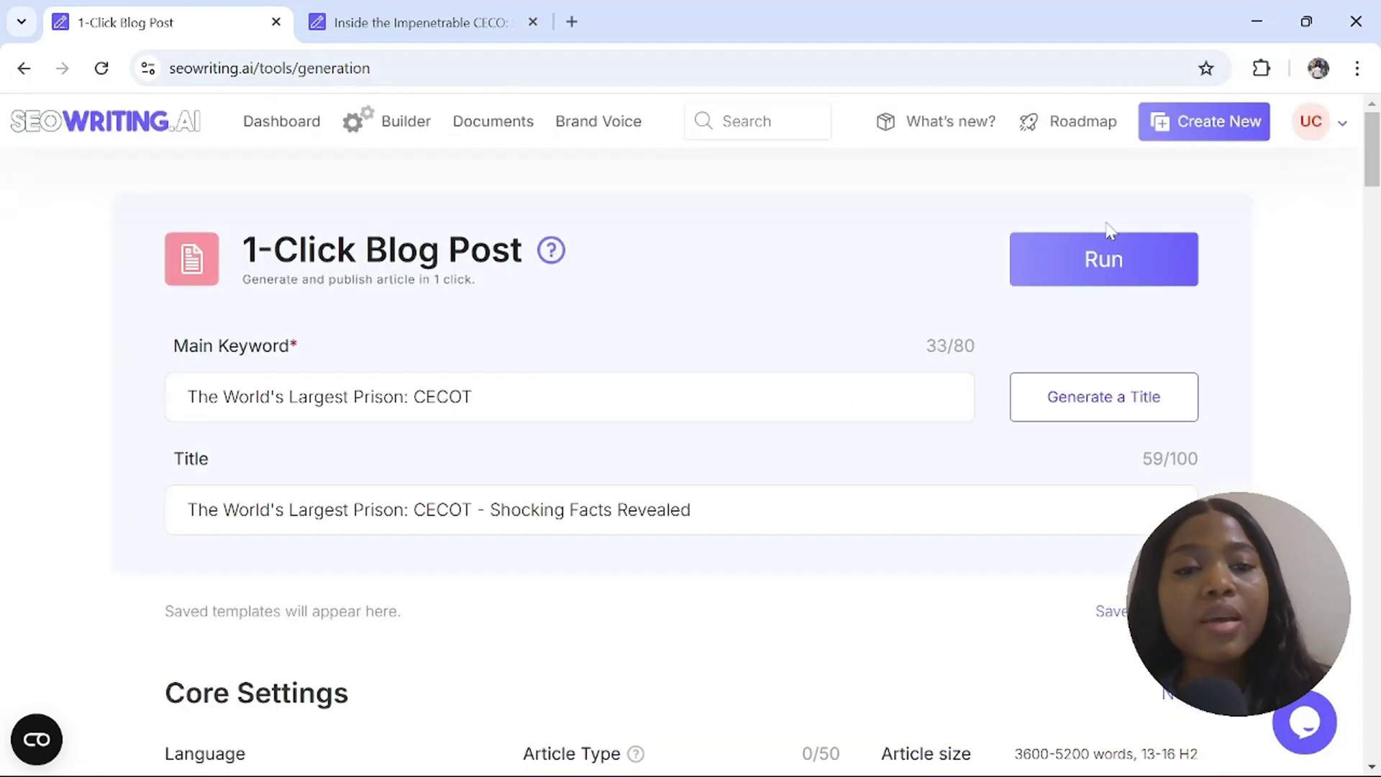
left_click(1092, 276)
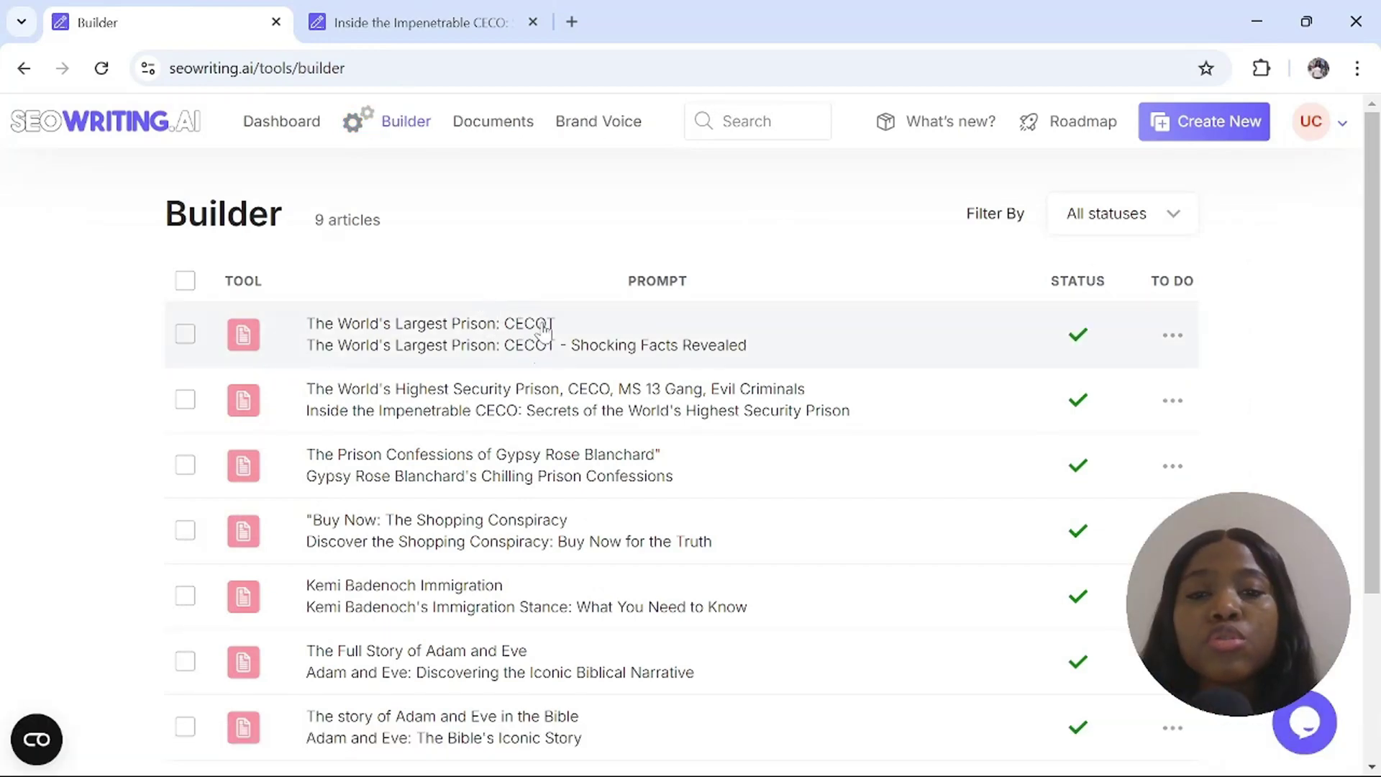
Step: Open 'The World's Largest Prison: CECOT - Shocking Facts Revealed' and scroll through its text and images
left_click(512, 350)
scroll(1249, 471, "down", 3)
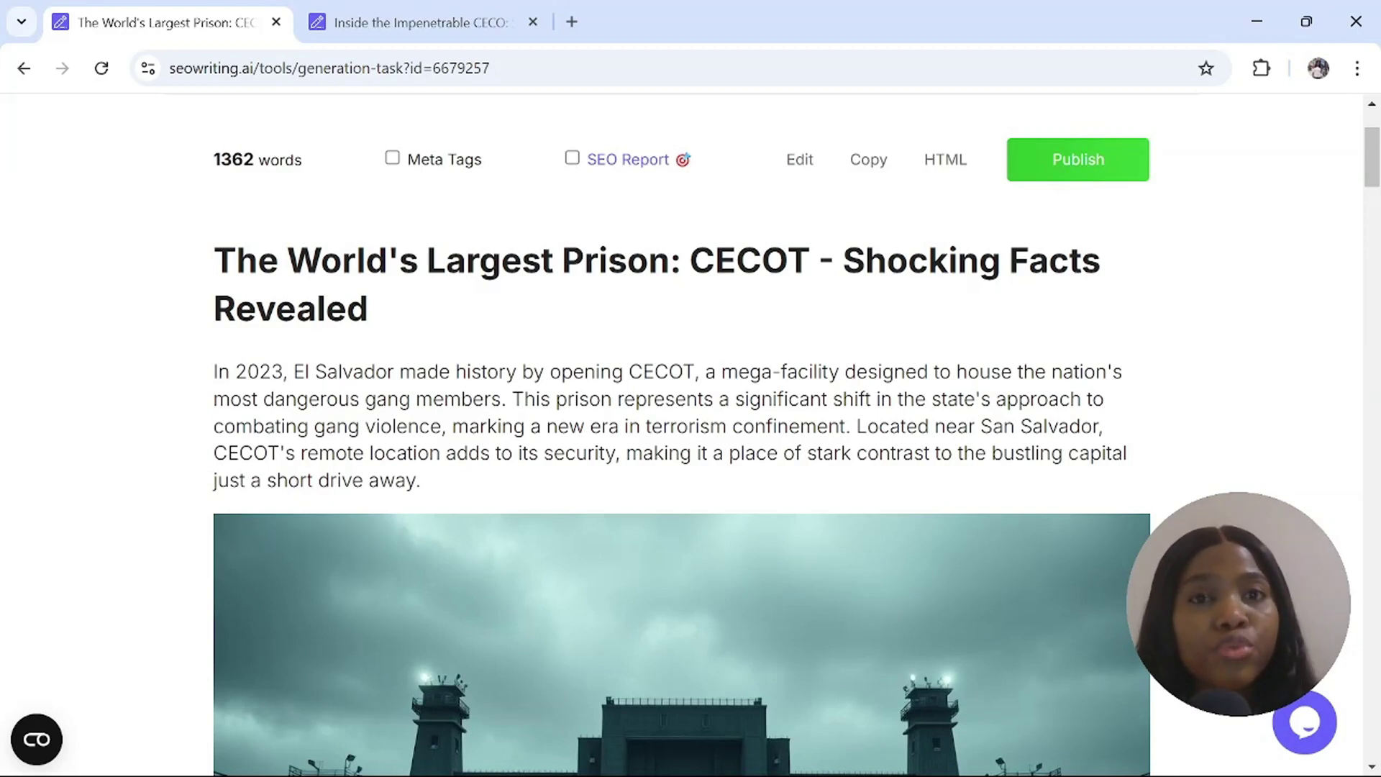
scroll(481, 395, "down", 1)
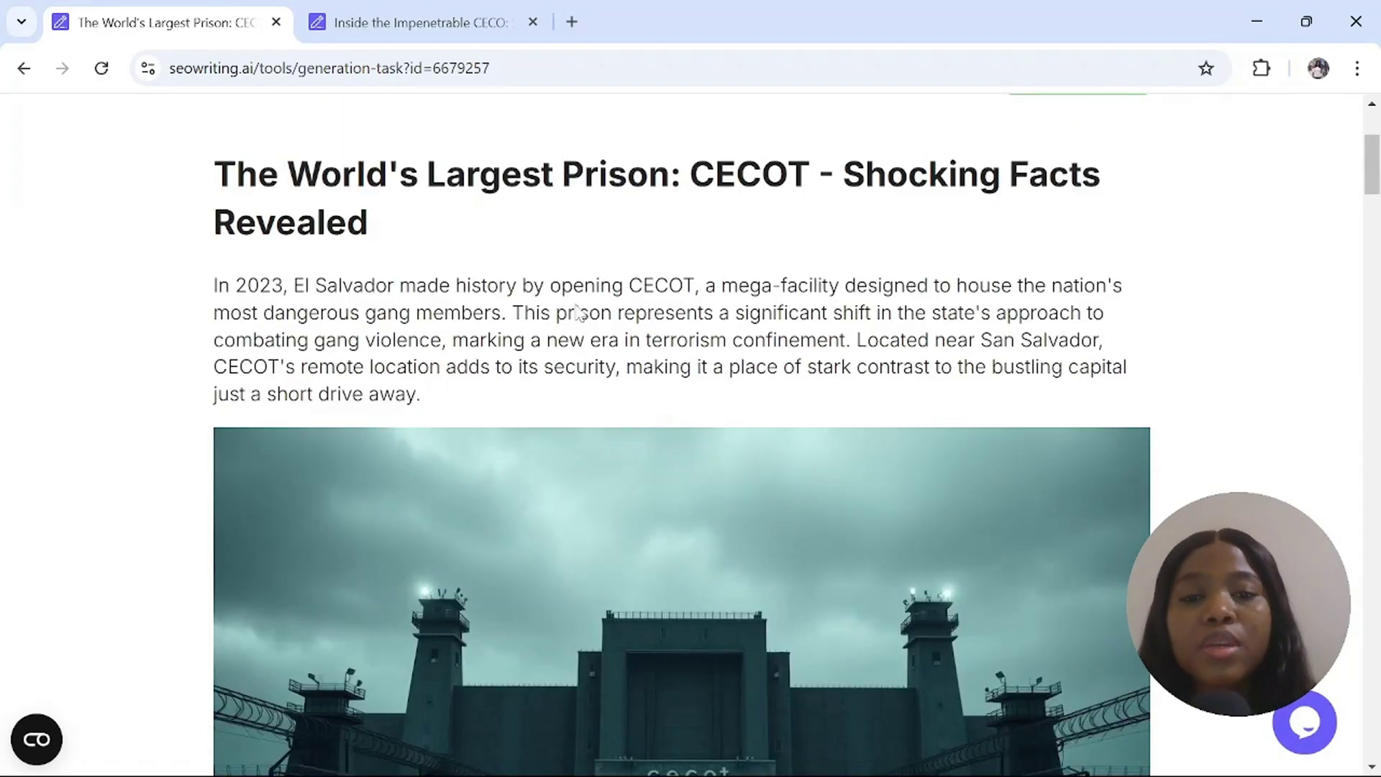
scroll(637, 355, "down", 2)
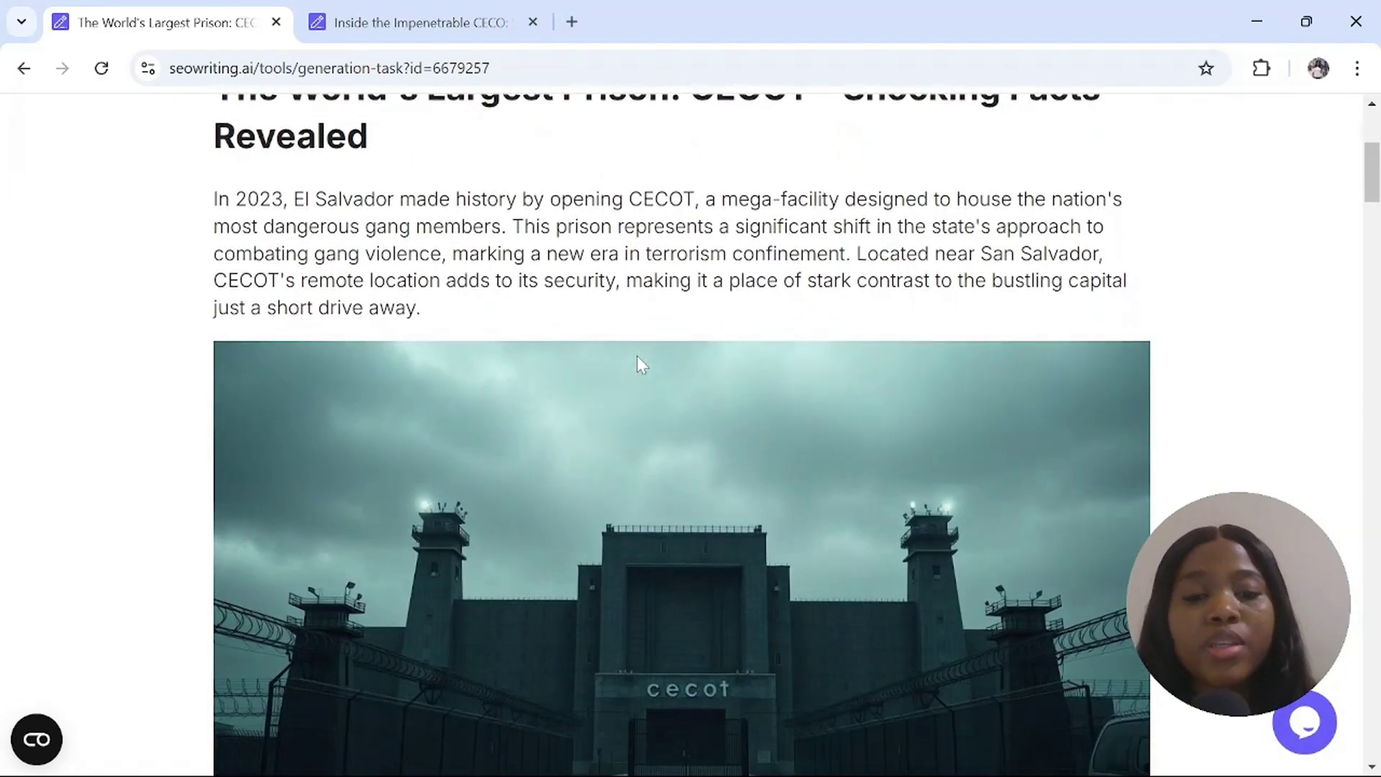
scroll(637, 355, "down", 2)
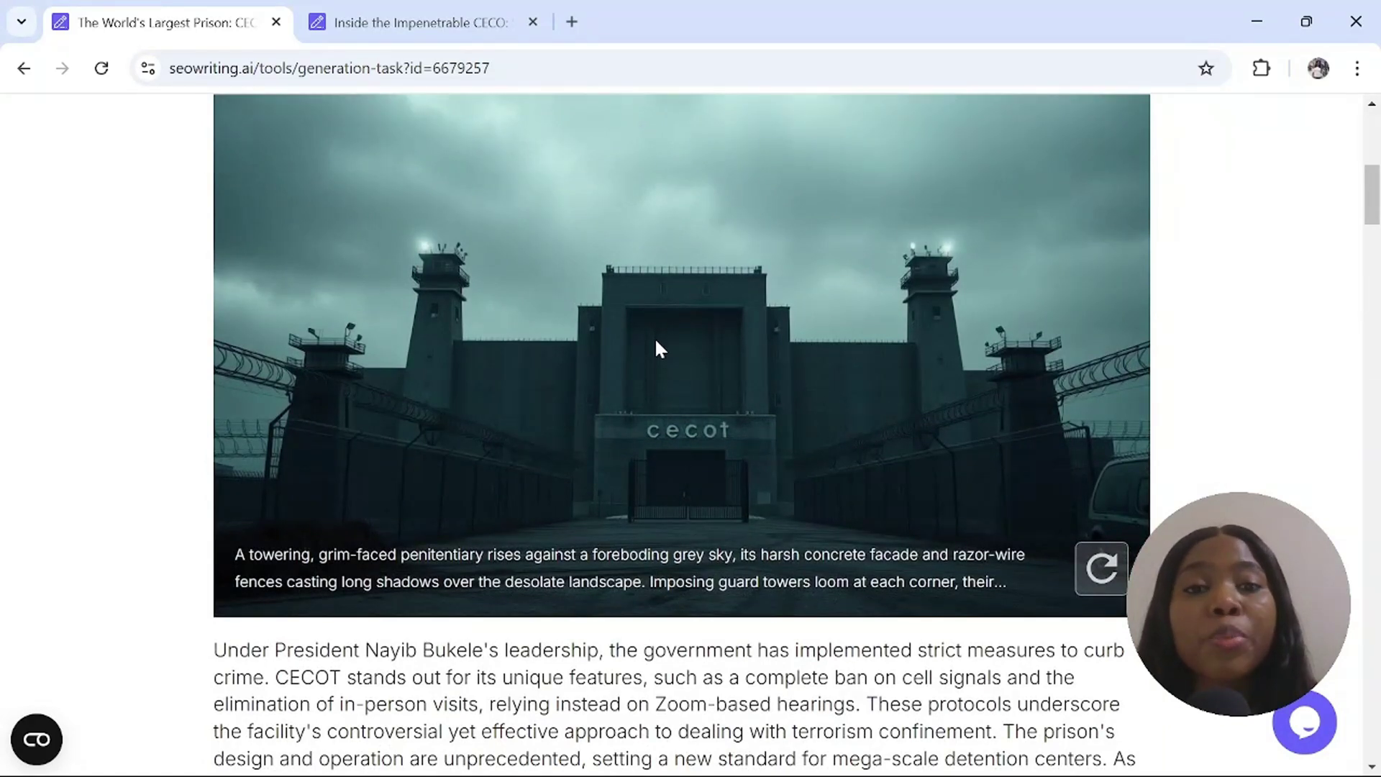
scroll(709, 324, "down", 15)
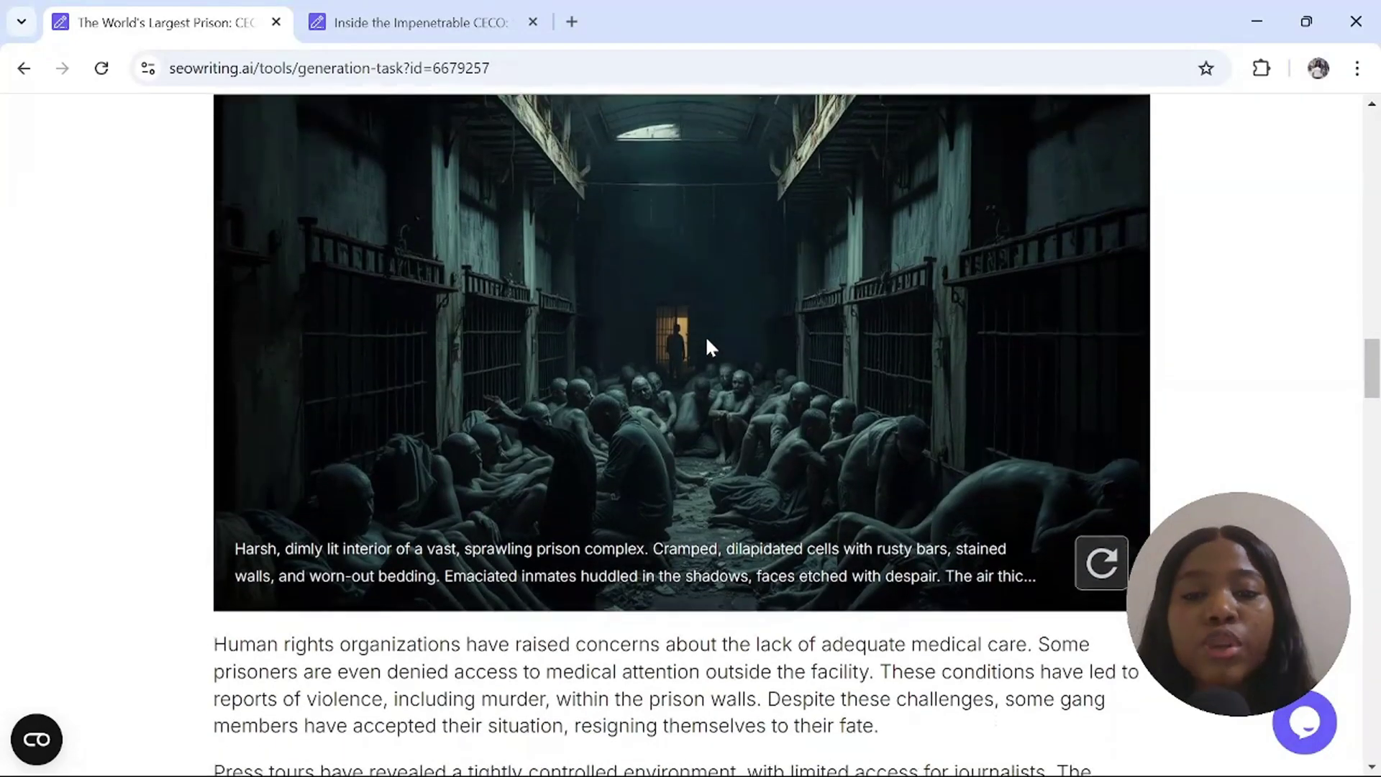
scroll(711, 348, "up", 1)
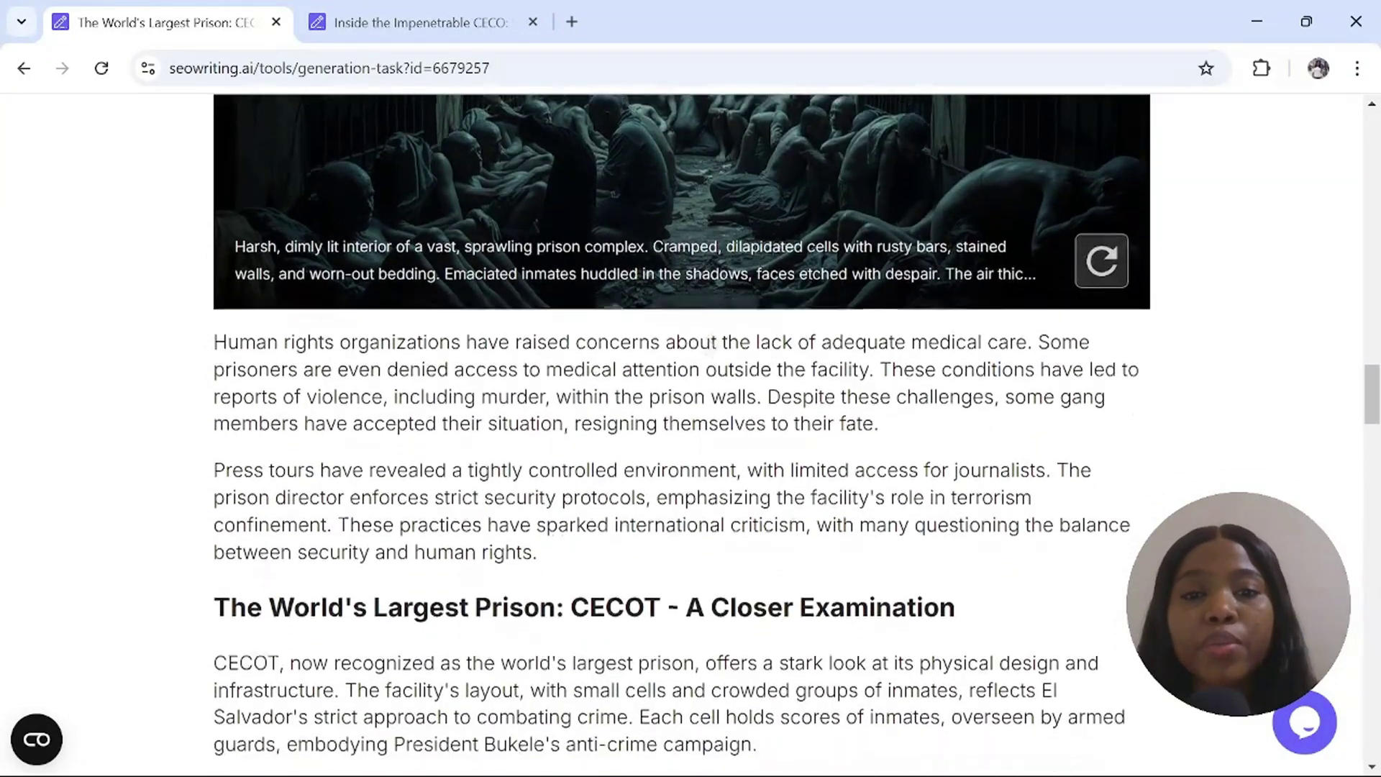
scroll(710, 348, "down", 10)
scroll(710, 348, "down", 18)
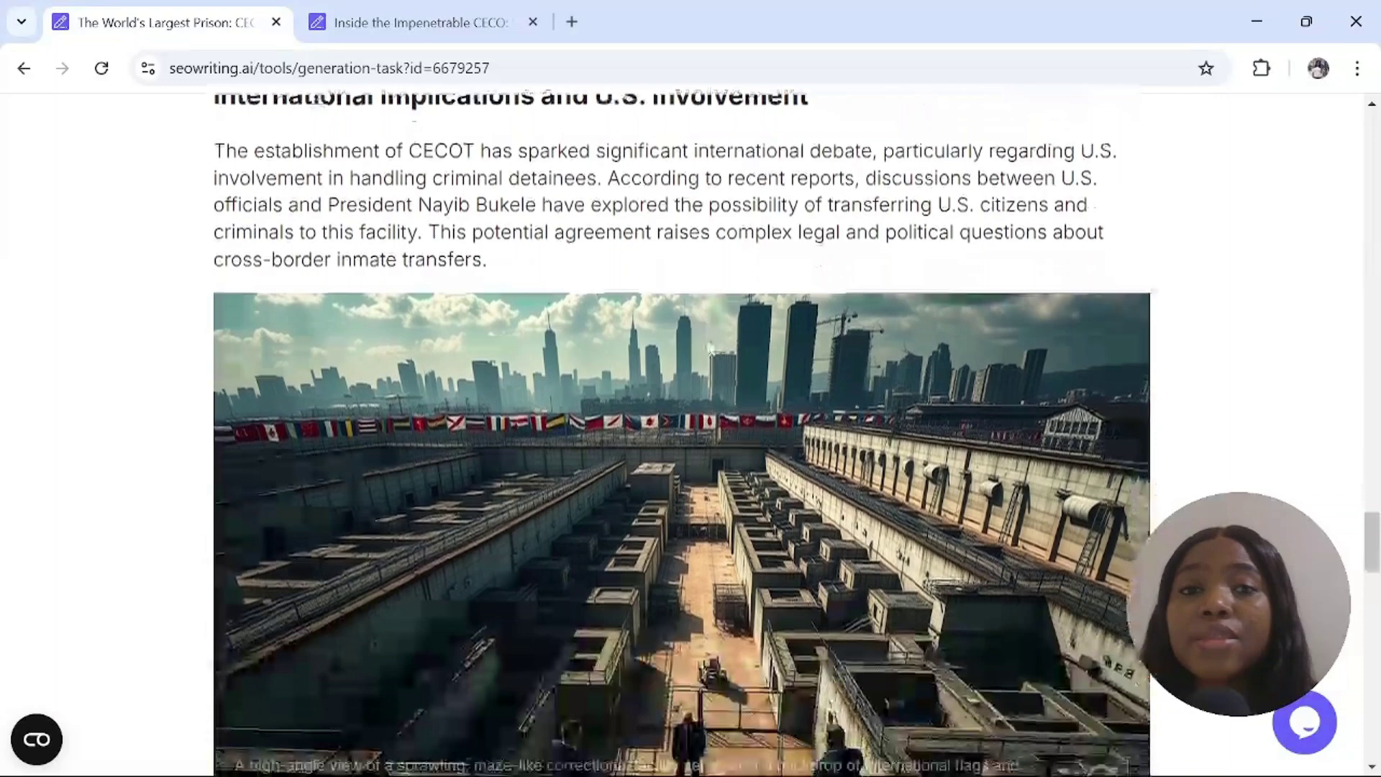
scroll(709, 346, "down", 2)
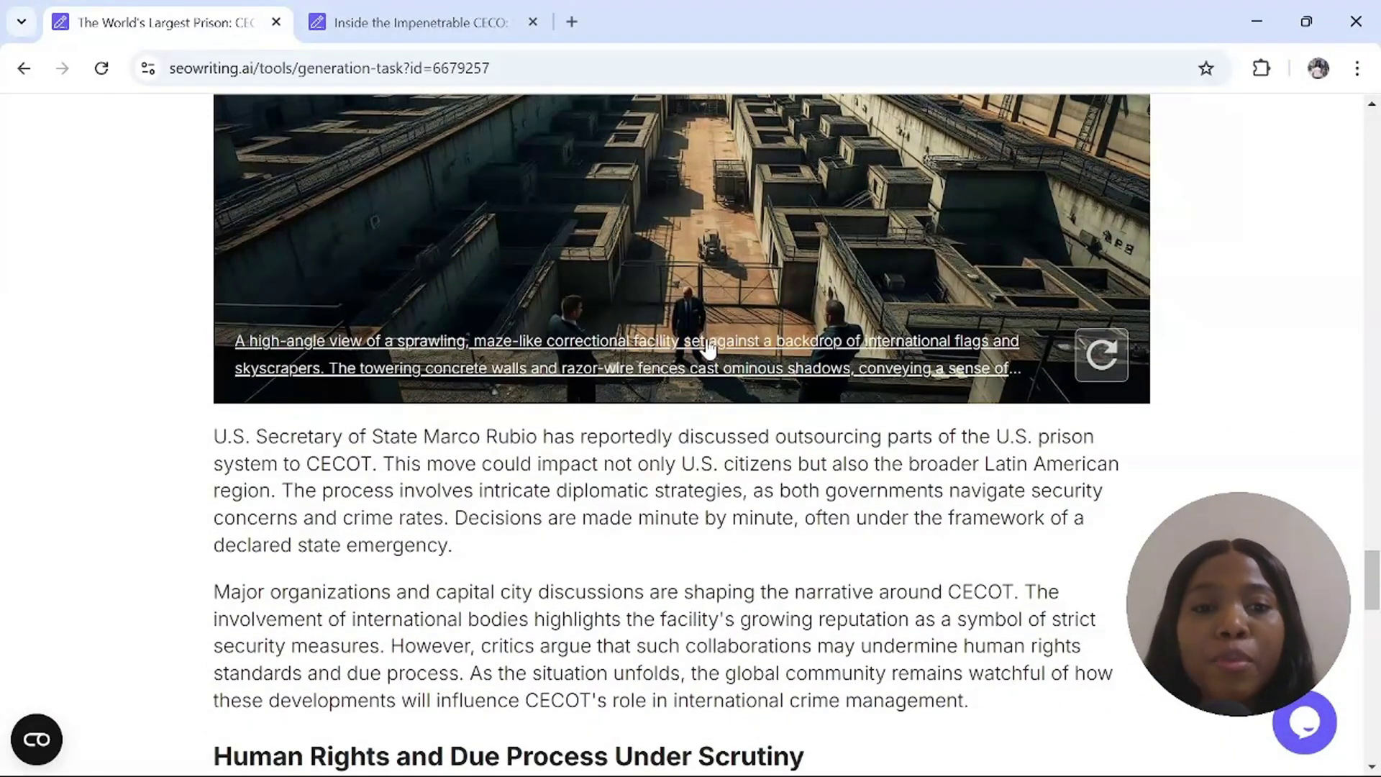
scroll(709, 348, "up", 20)
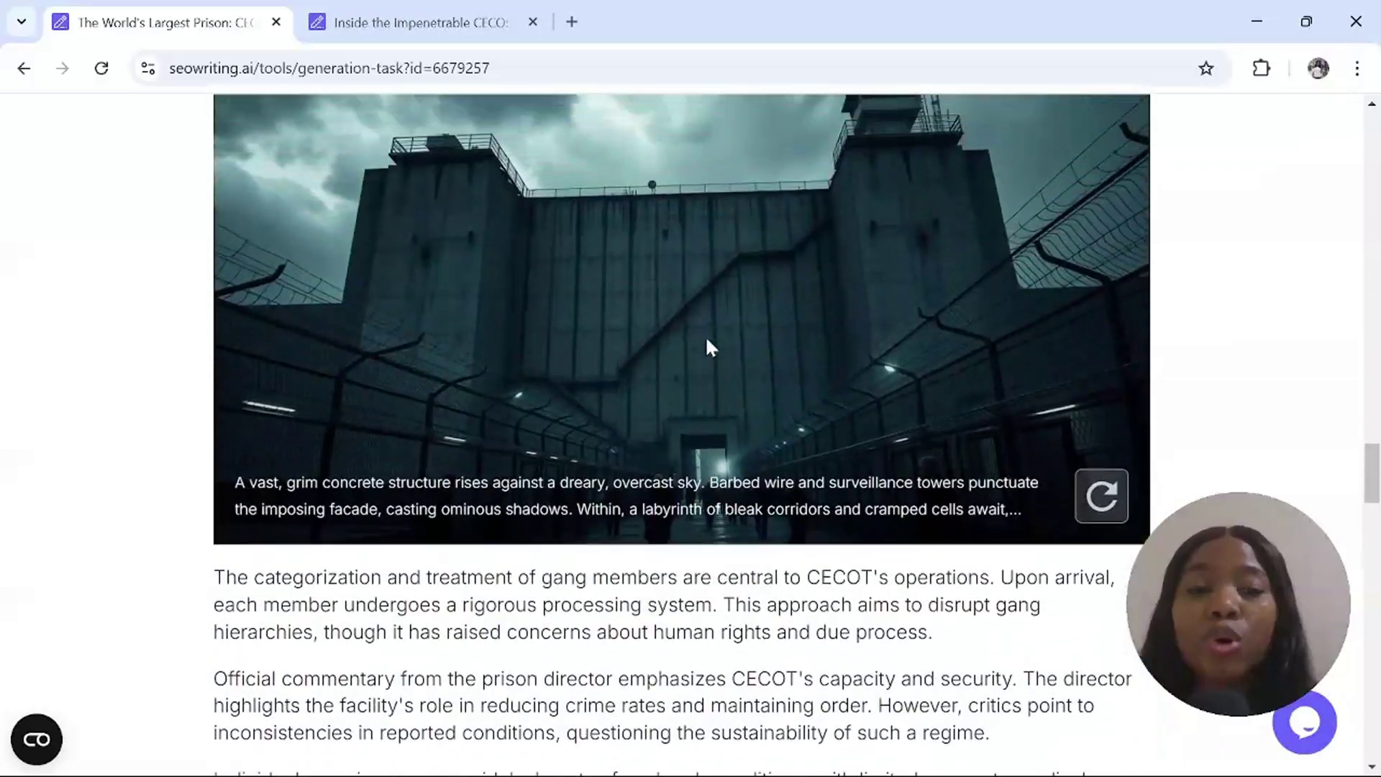
scroll(711, 349, "up", 20)
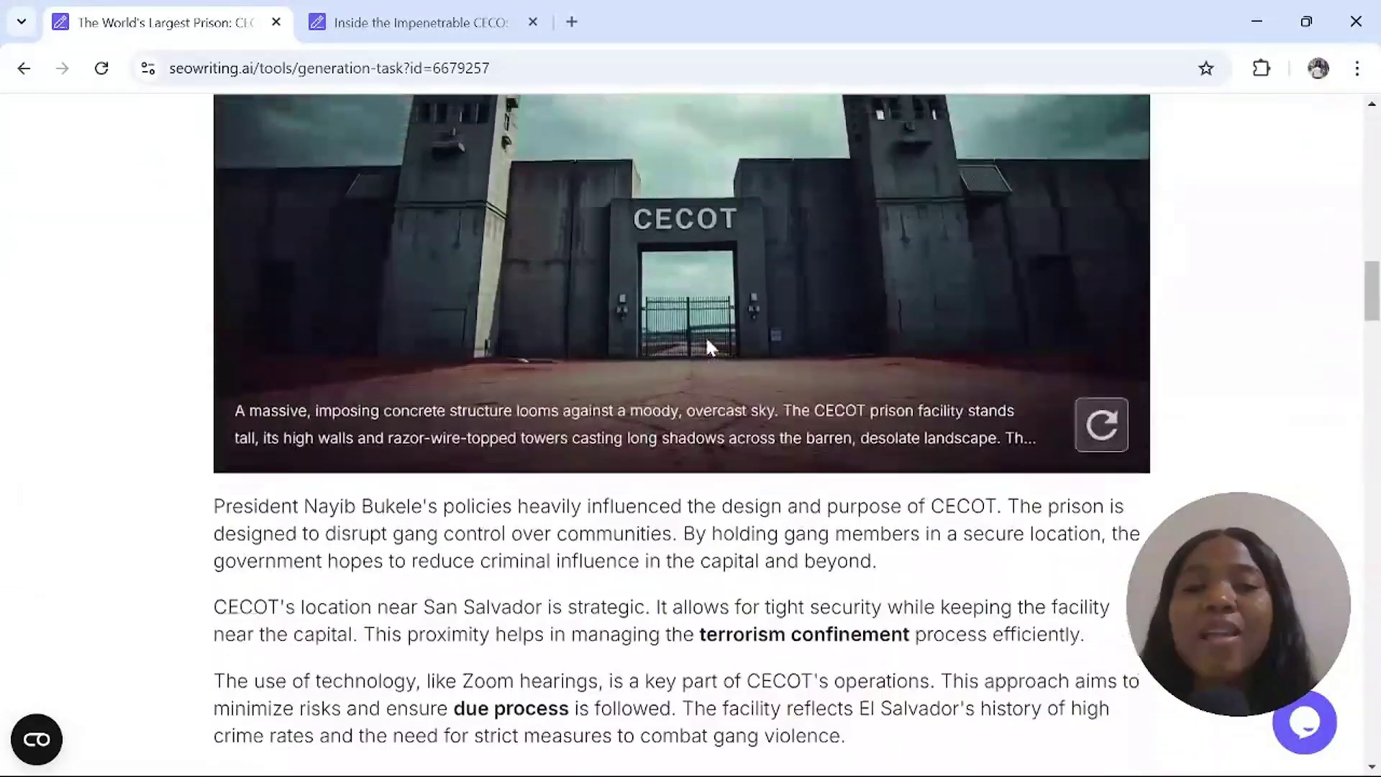
scroll(711, 348, "up", 15)
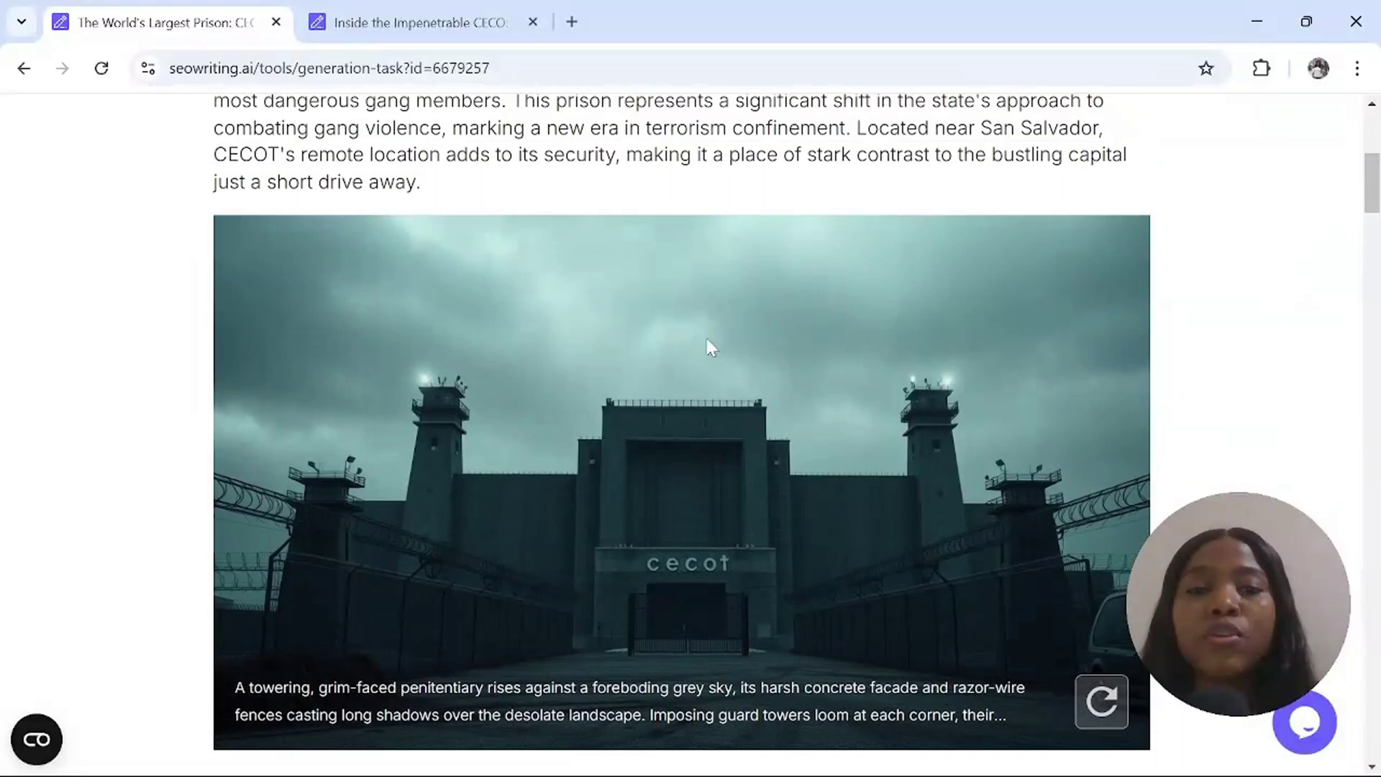
scroll(711, 348, "up", 1)
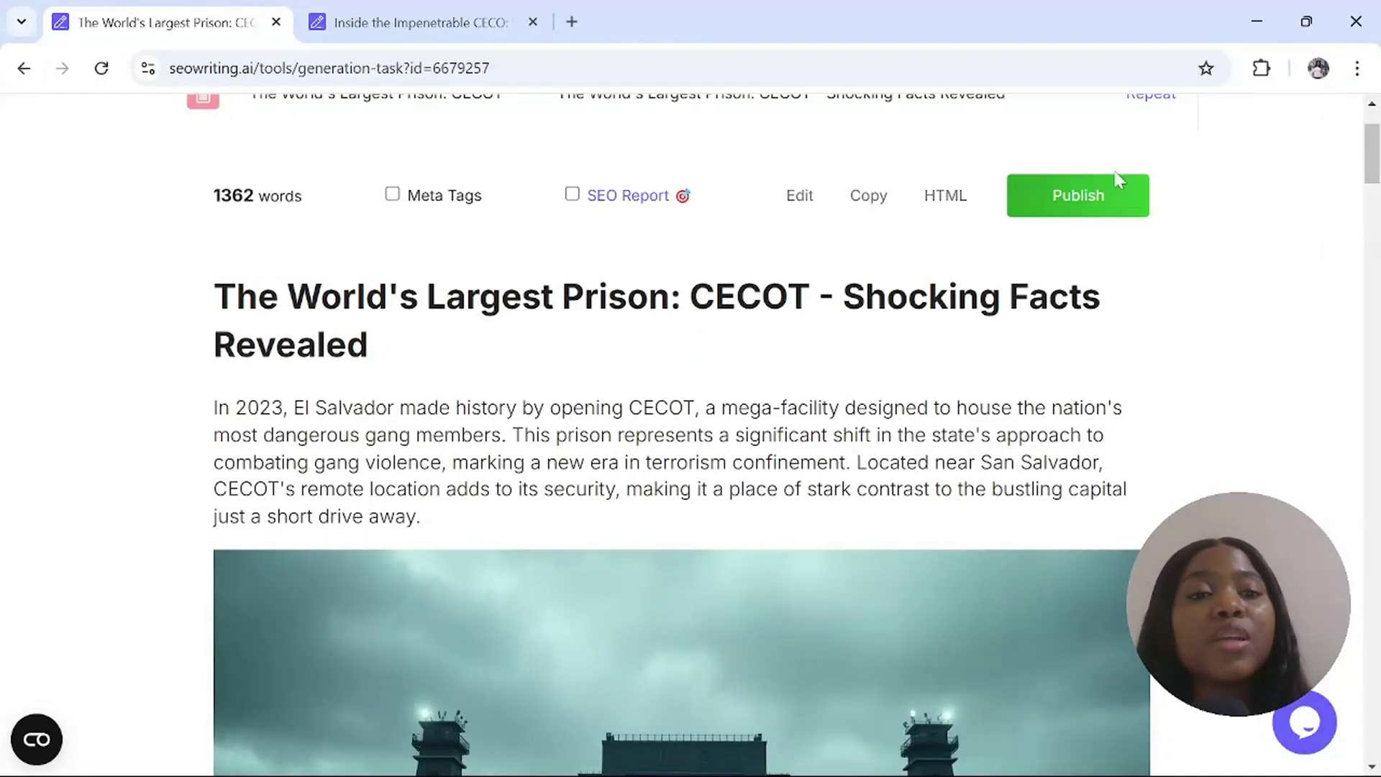
Step: Cancel the WordPress integration prompt and copy the full CECOT article to the clipboard
left_click(1065, 210)
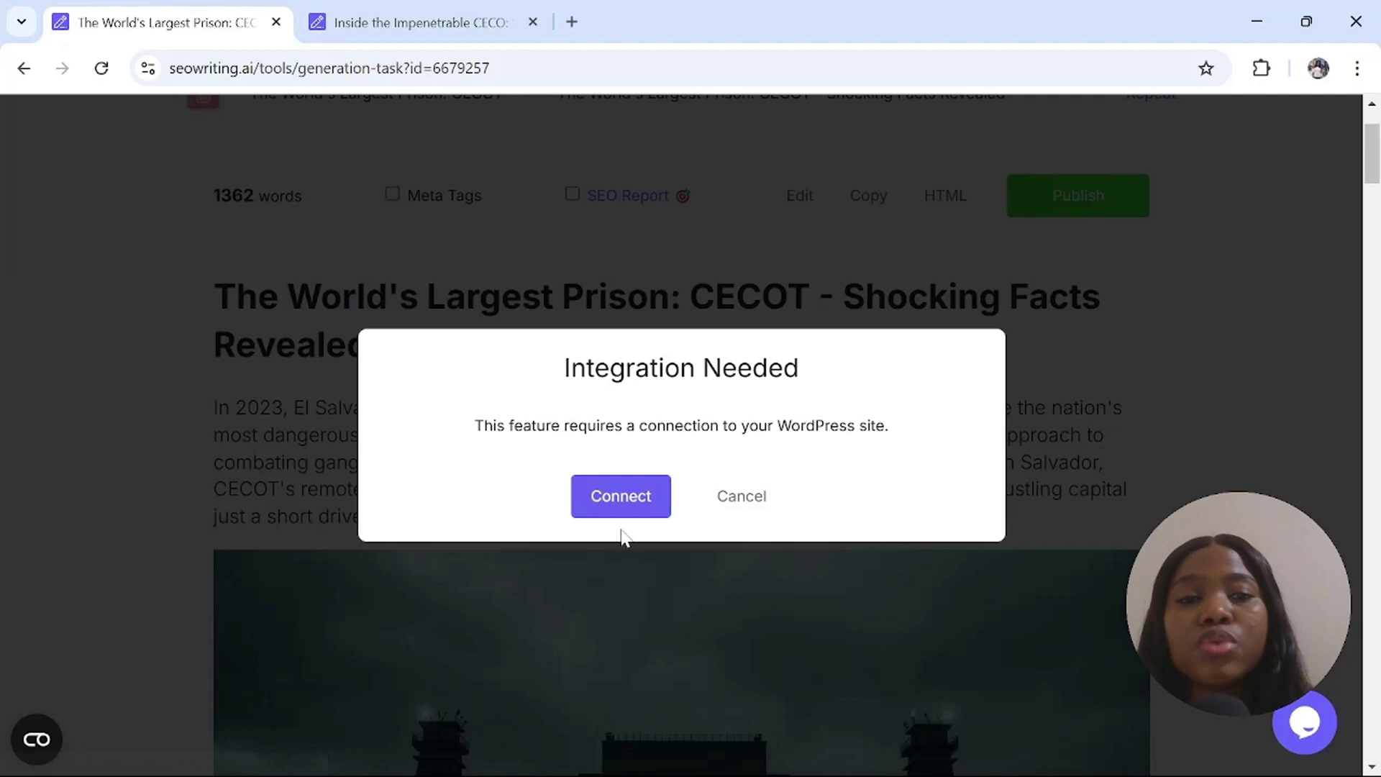
left_click(736, 512)
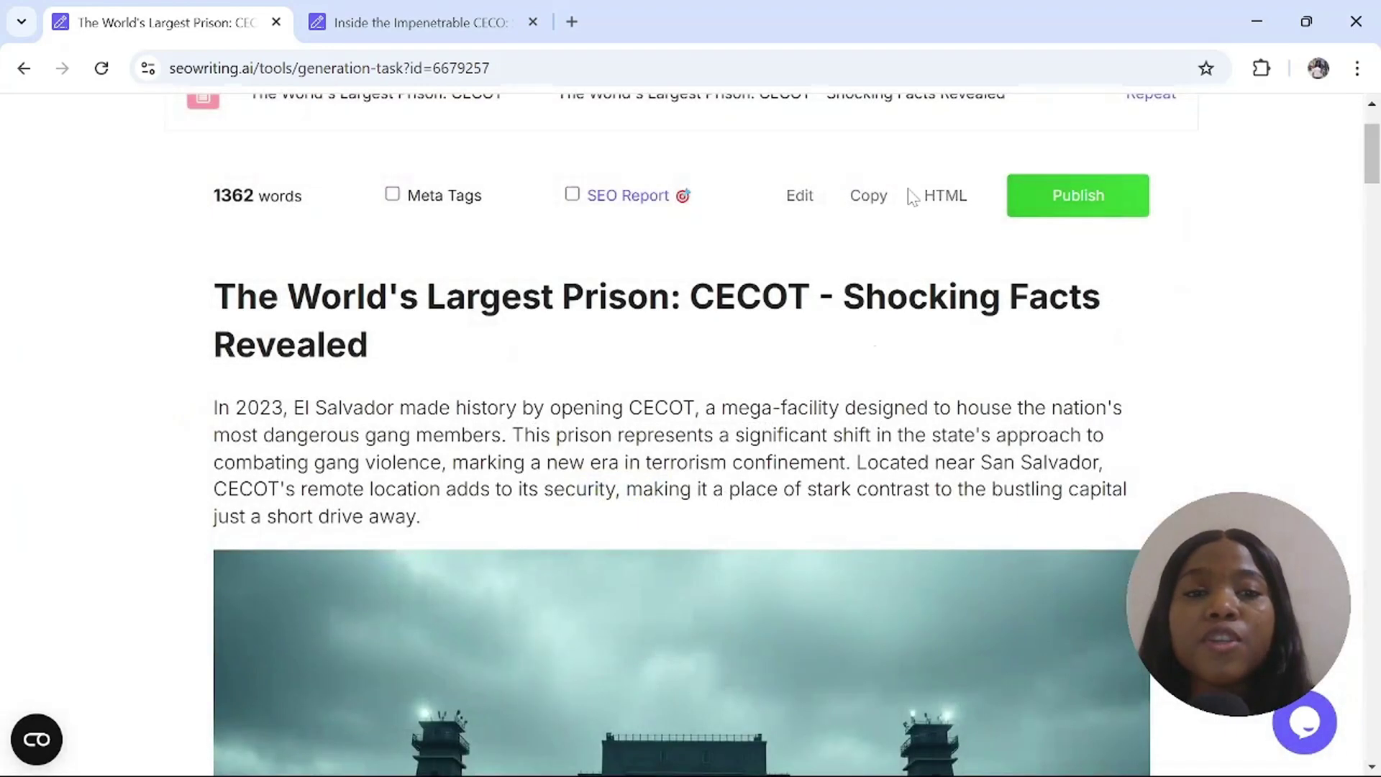
left_click(871, 201)
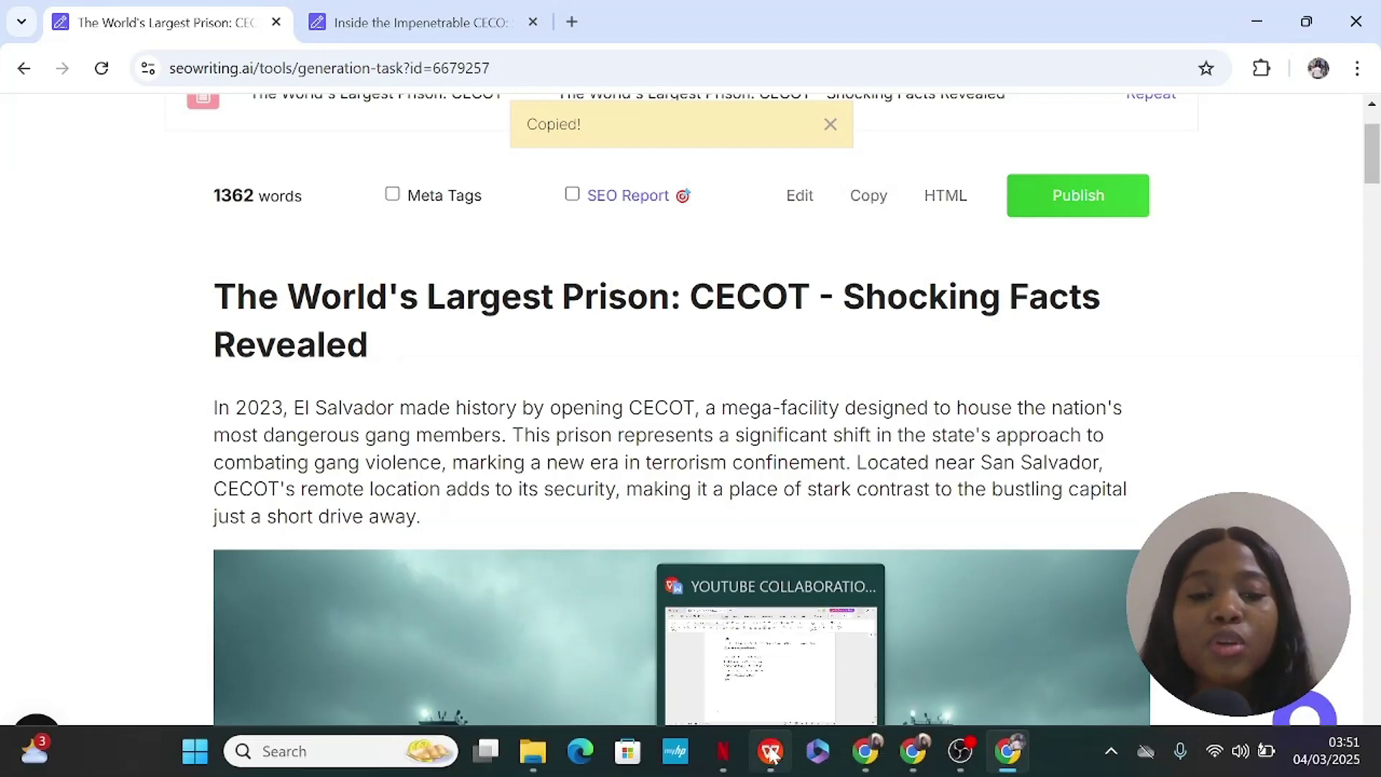
Step: Switch to the WPS Writer document and scroll back up through the CECOT script pages
left_click(774, 748)
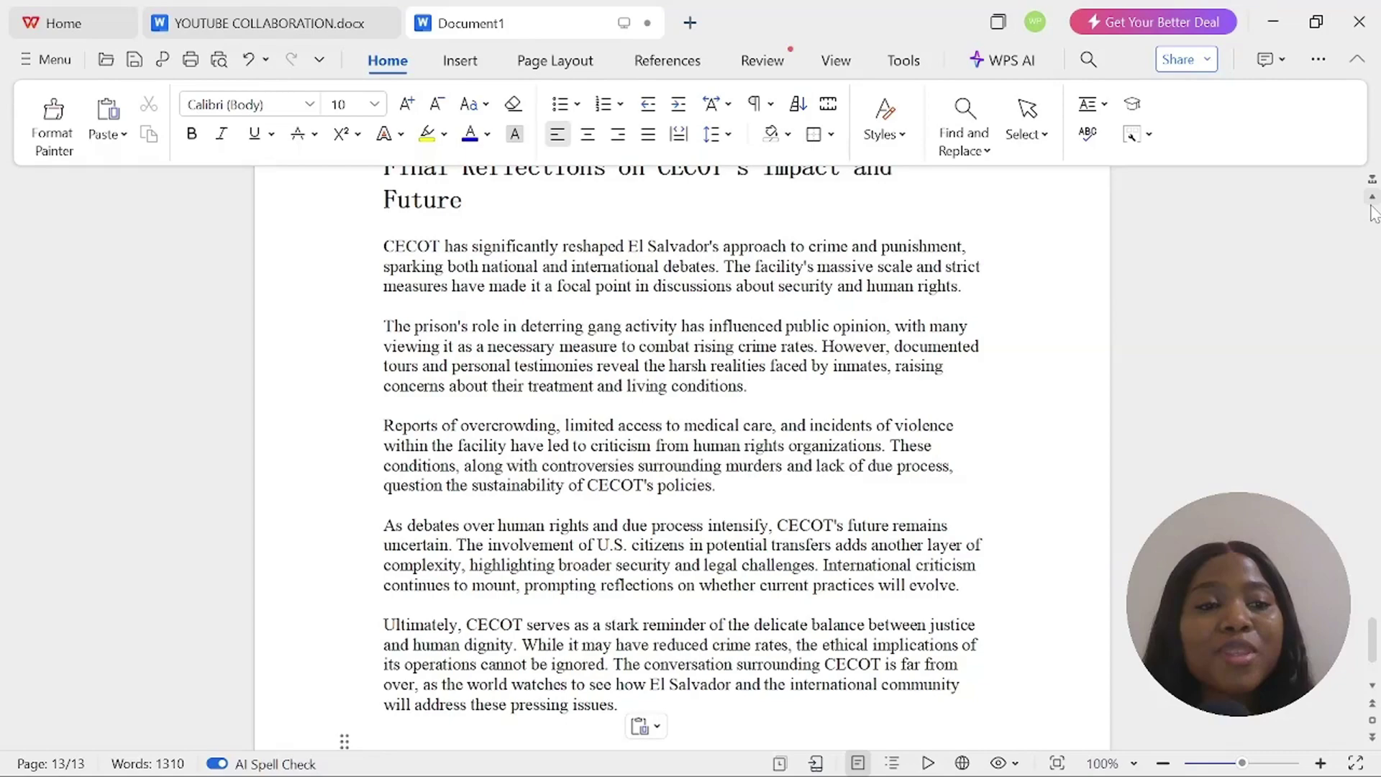
scroll(1373, 199, "up", 10)
scroll(1372, 198, "up", 10)
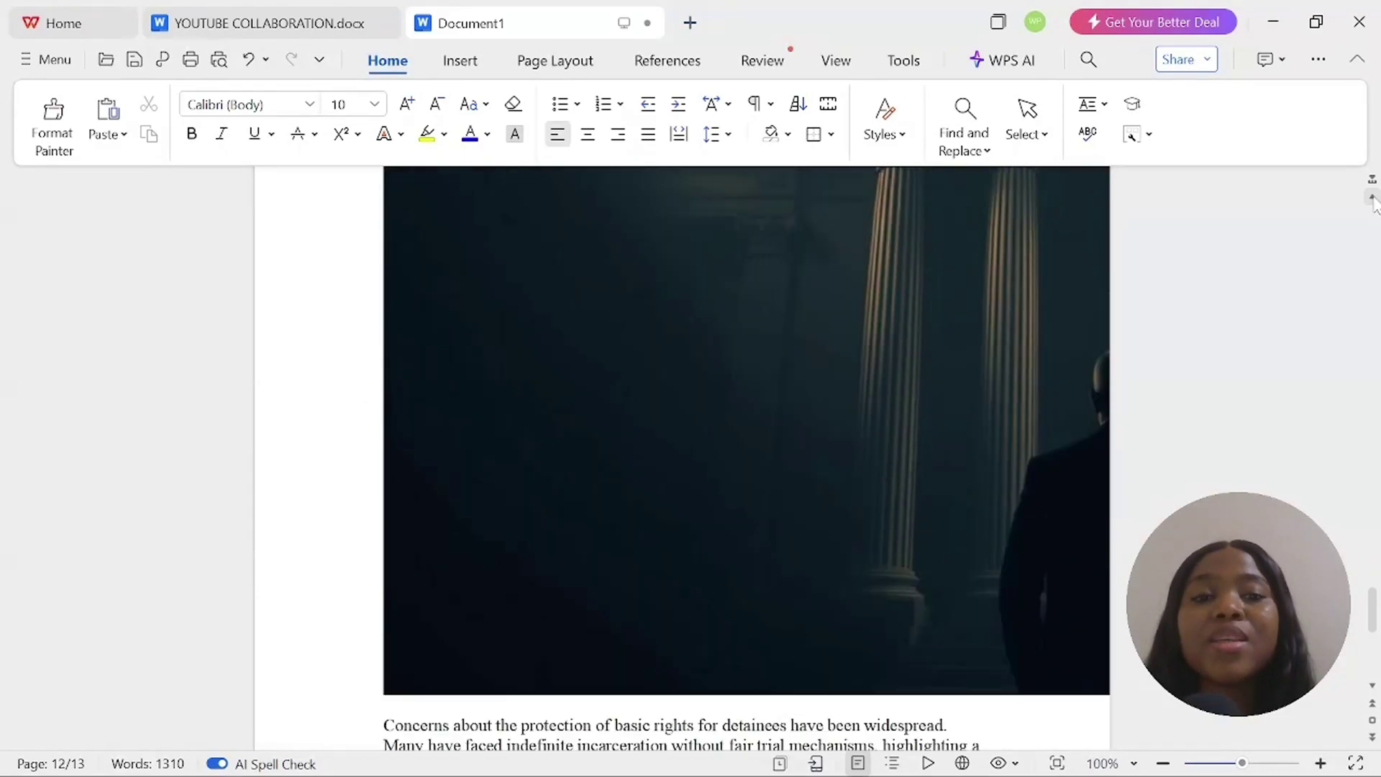
scroll(1372, 198, "up", 15)
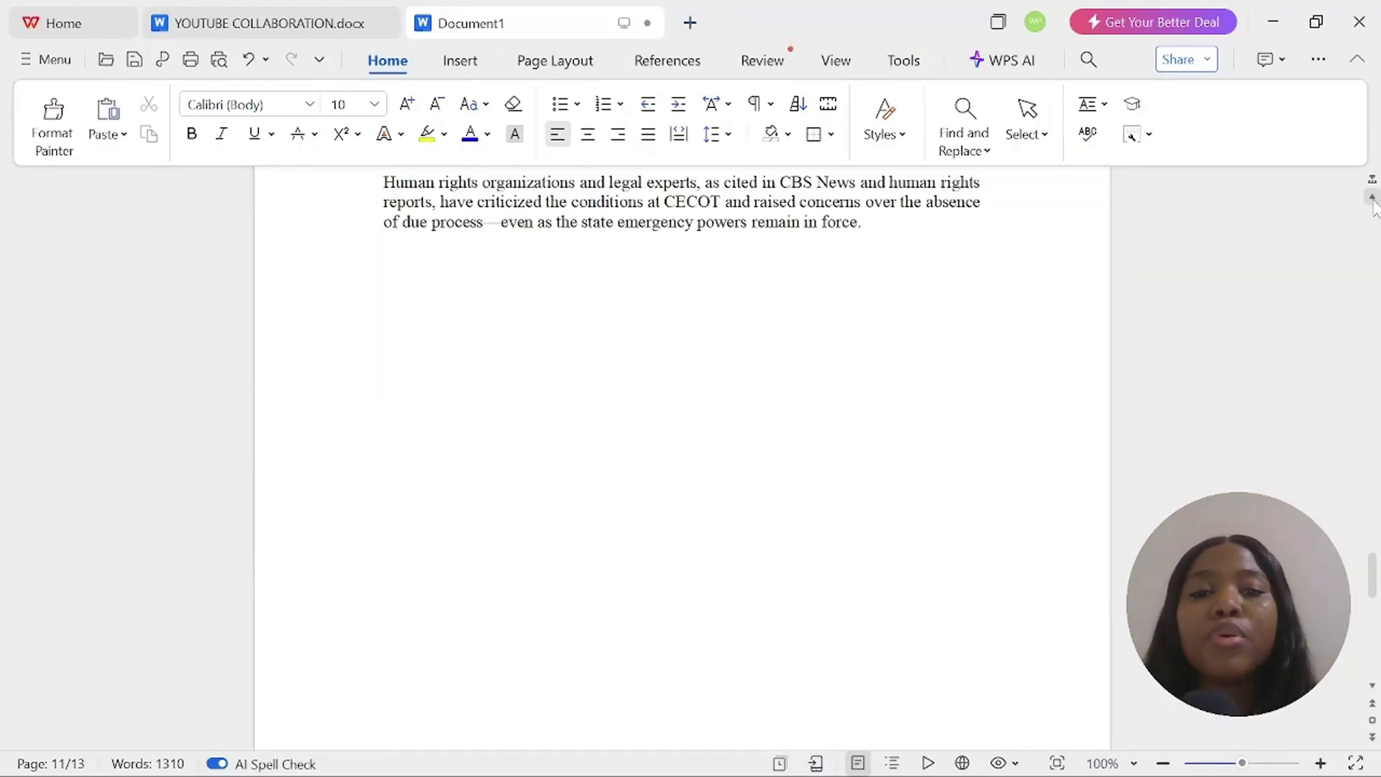
scroll(1374, 206, "up", 10)
scroll(1374, 207, "up", 10)
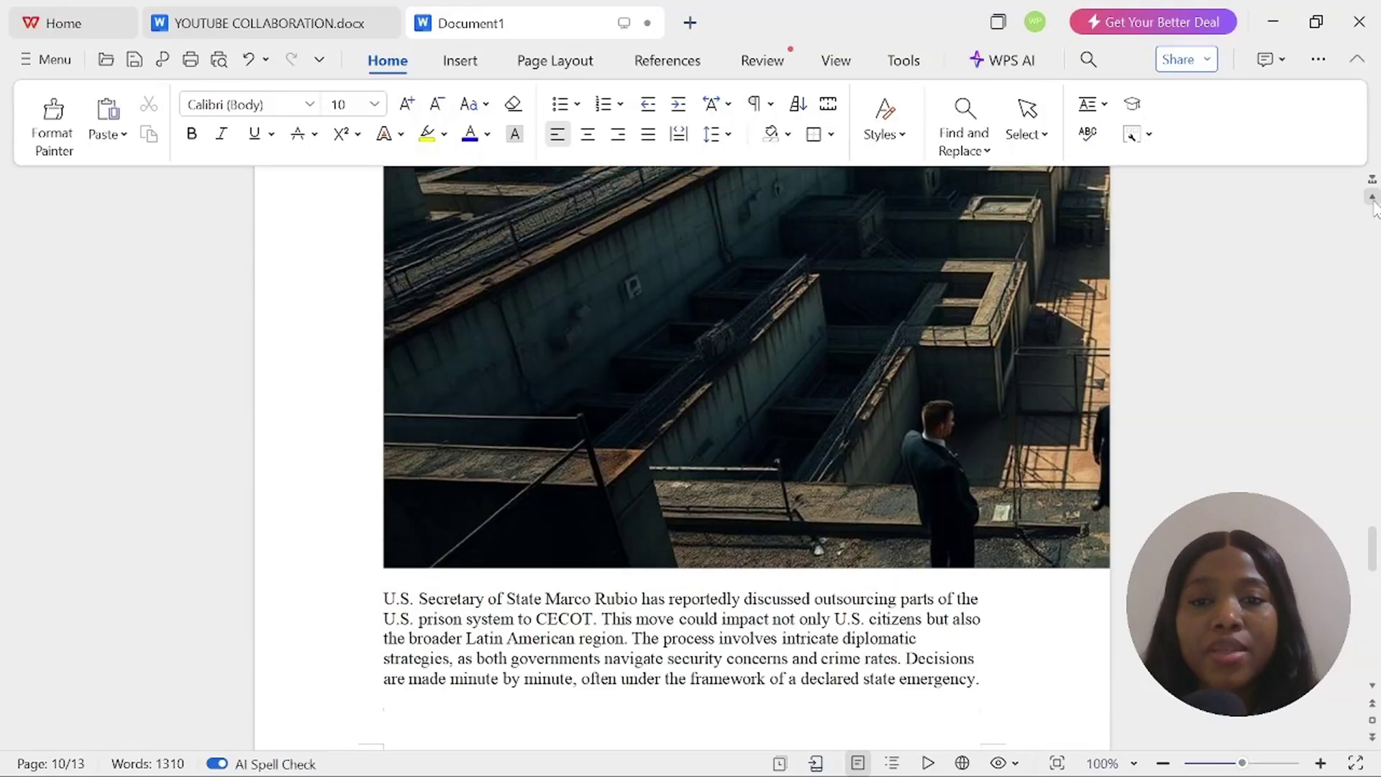
scroll(1373, 206, "up", 15)
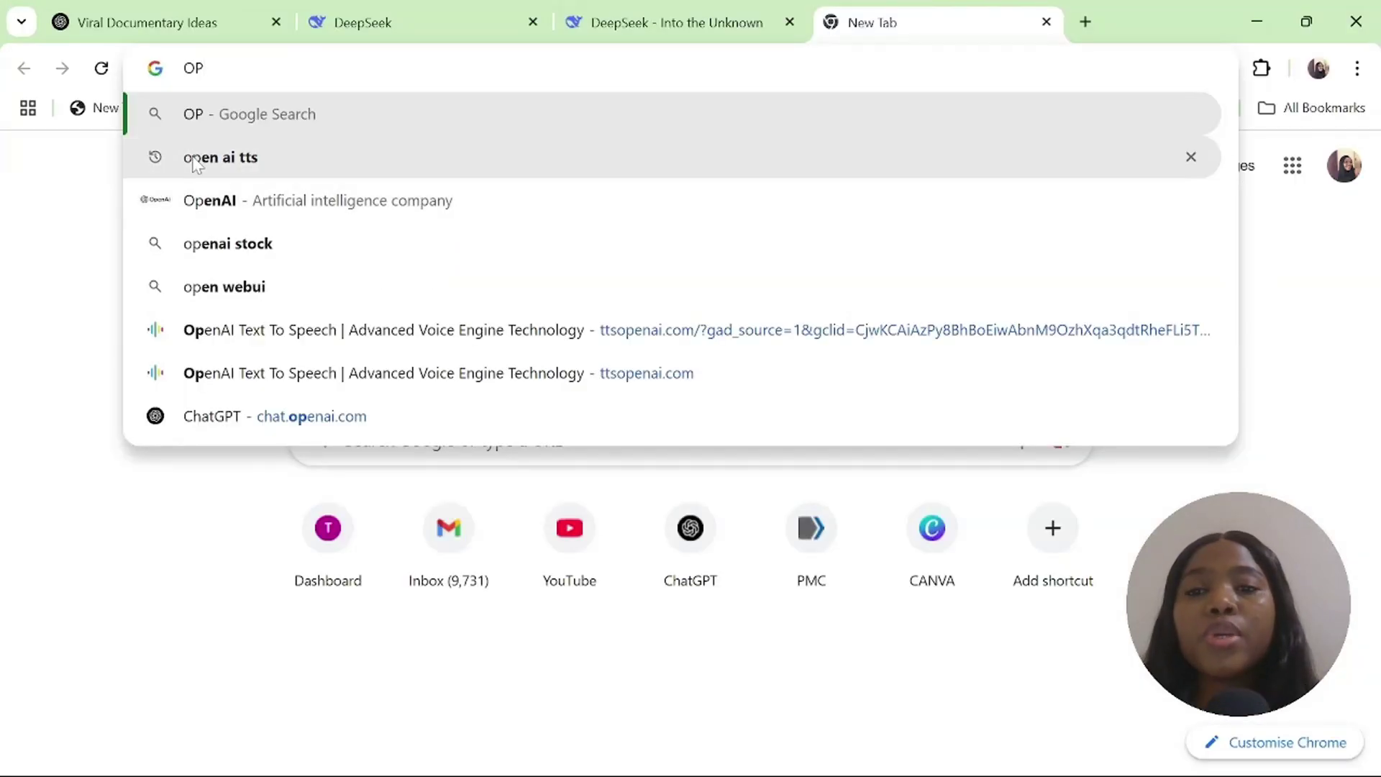
Step: Search Google for 'open ai tts' using the address bar suggestion
left_click(196, 164)
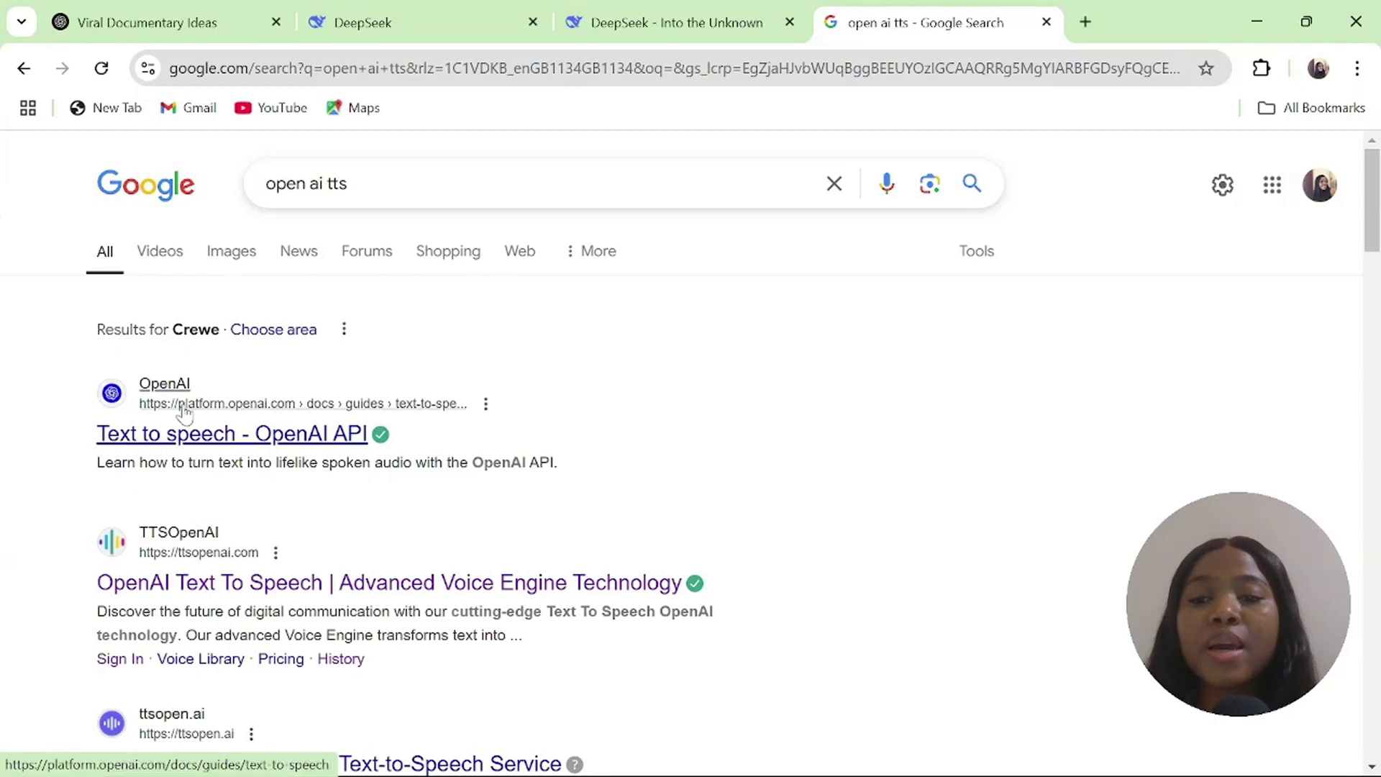
Step: Paste the CECOT script into TTSOpenAI, sample the Alloy and Echo voices, then list favourite voices
left_click(160, 576)
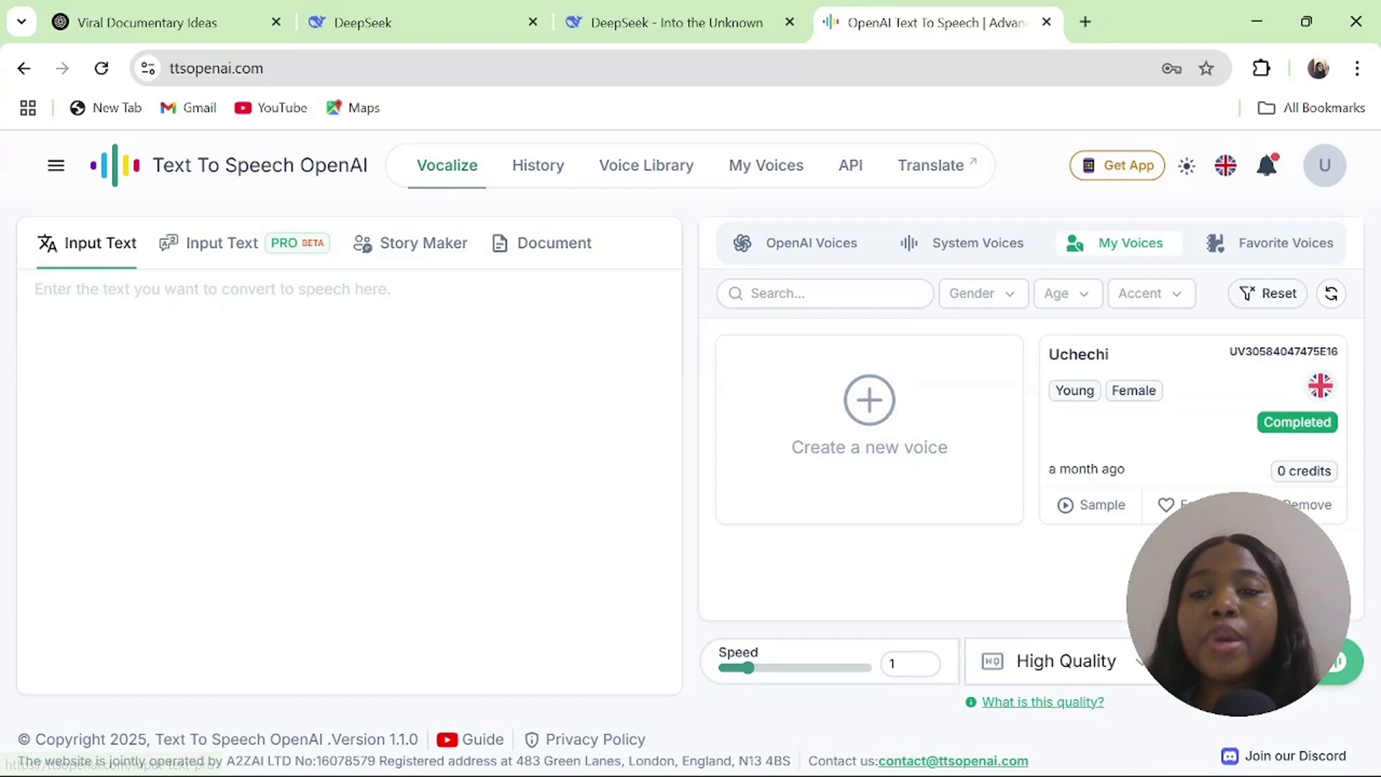
key("ctrl+v")
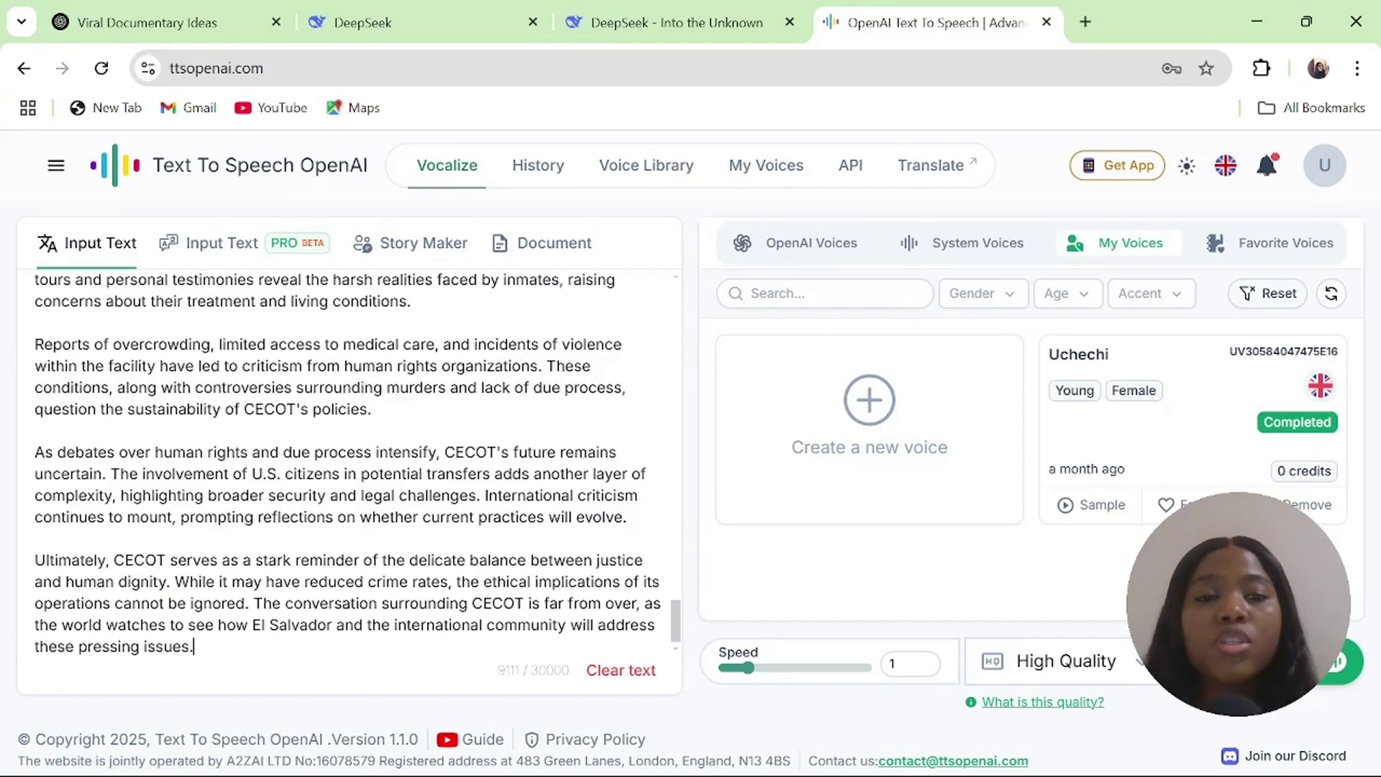
left_click(843, 251)
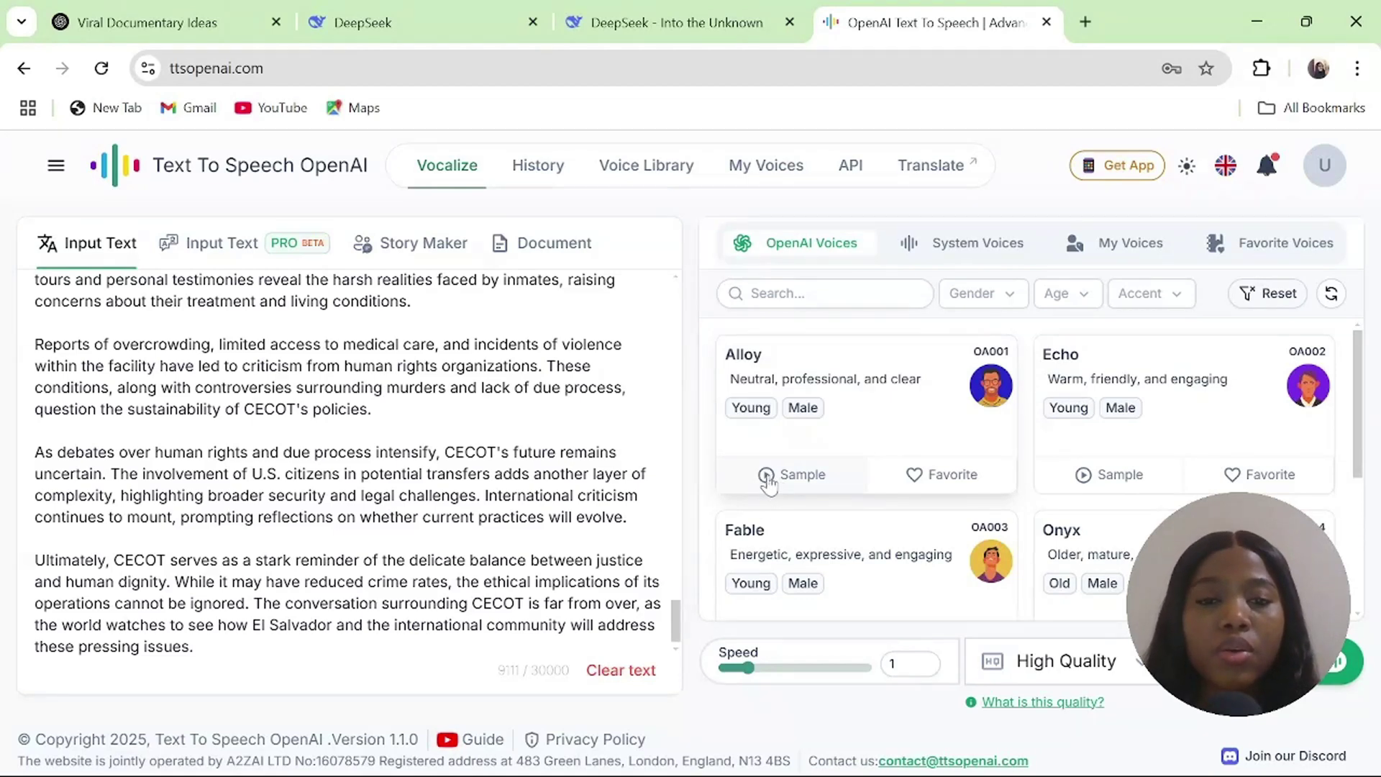
left_click(767, 478)
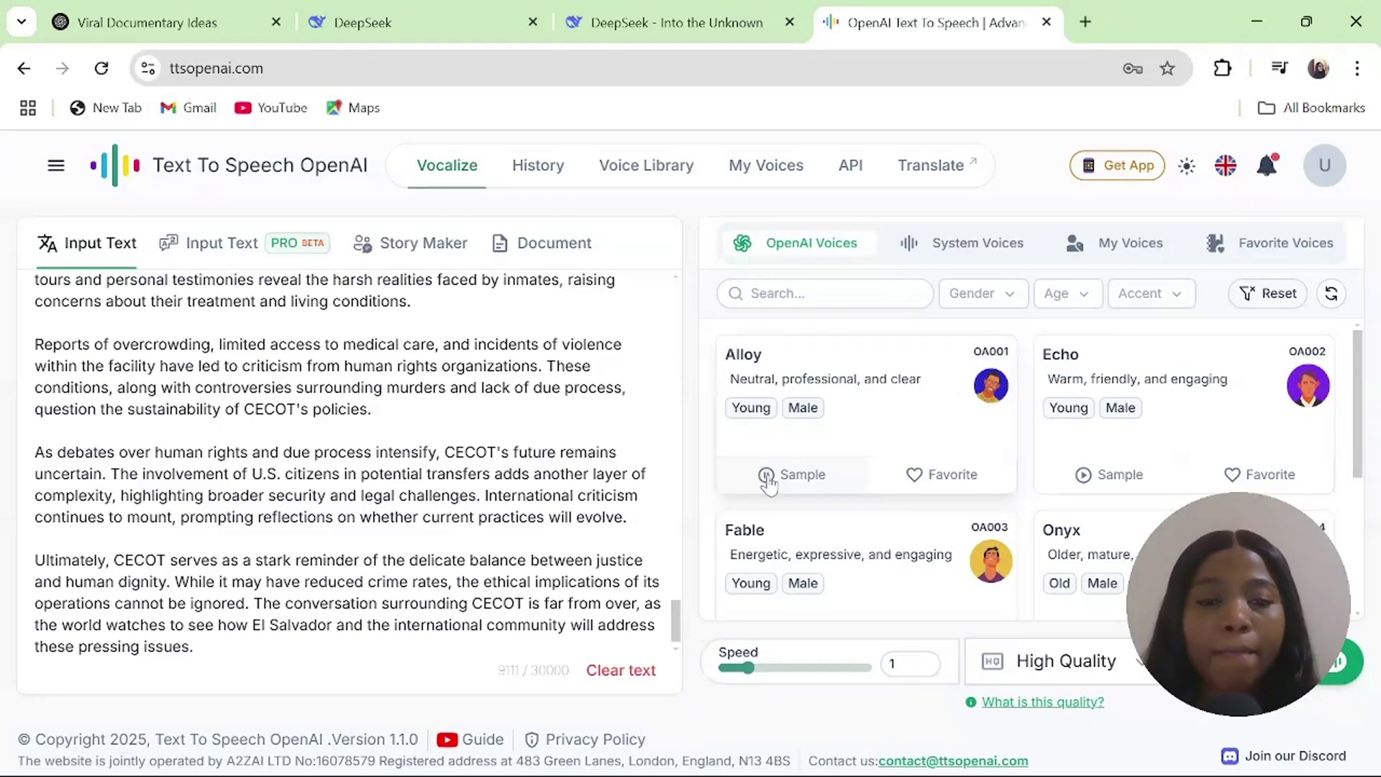
left_click(1084, 476)
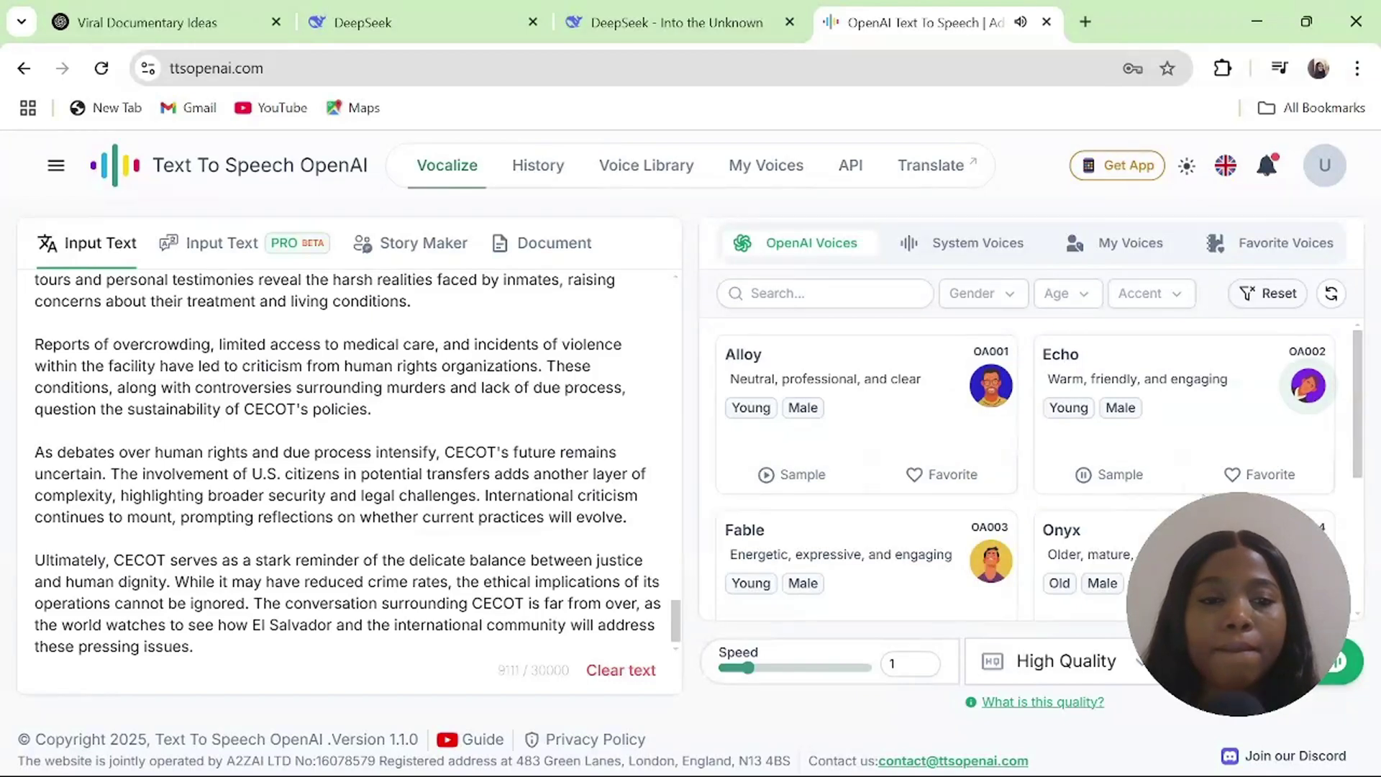
scroll(1359, 394, "down", 1)
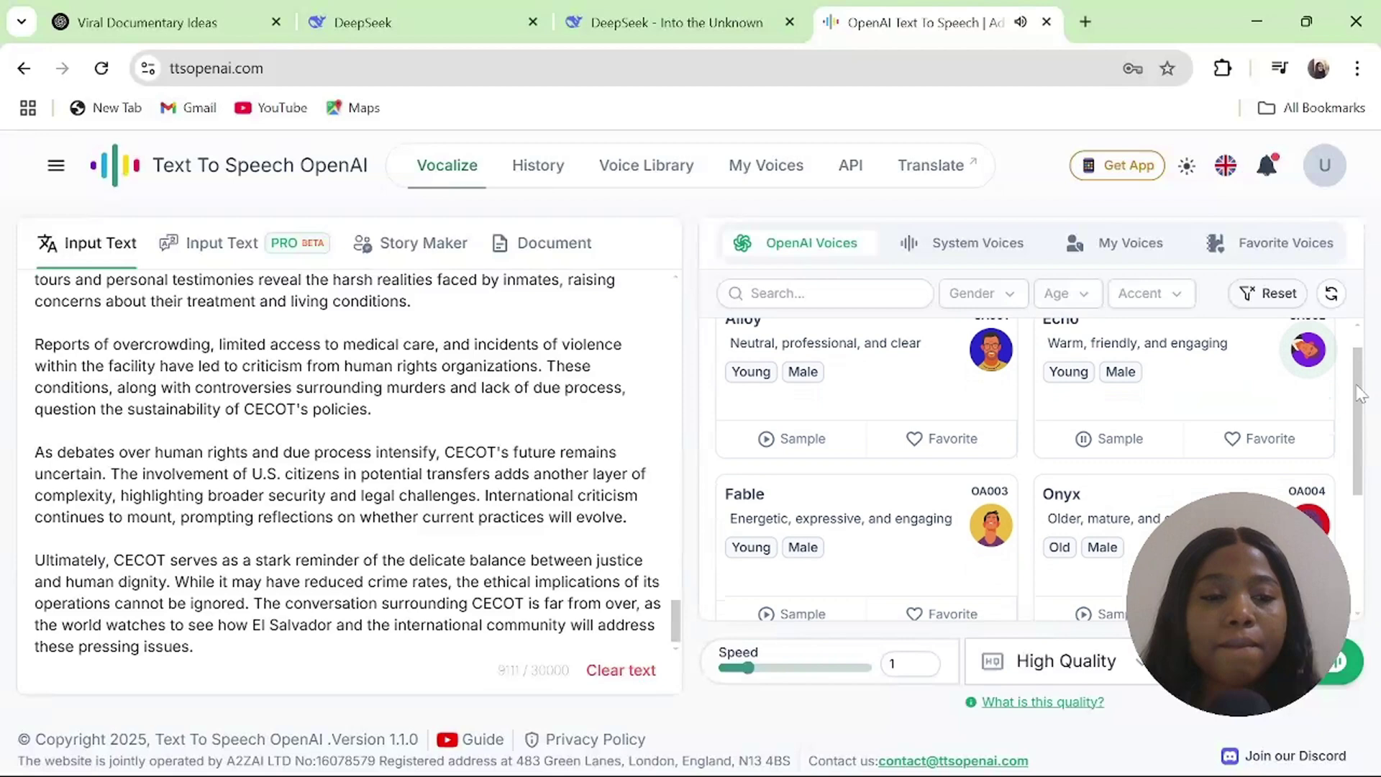
left_click_drag(1359, 394, 1360, 310)
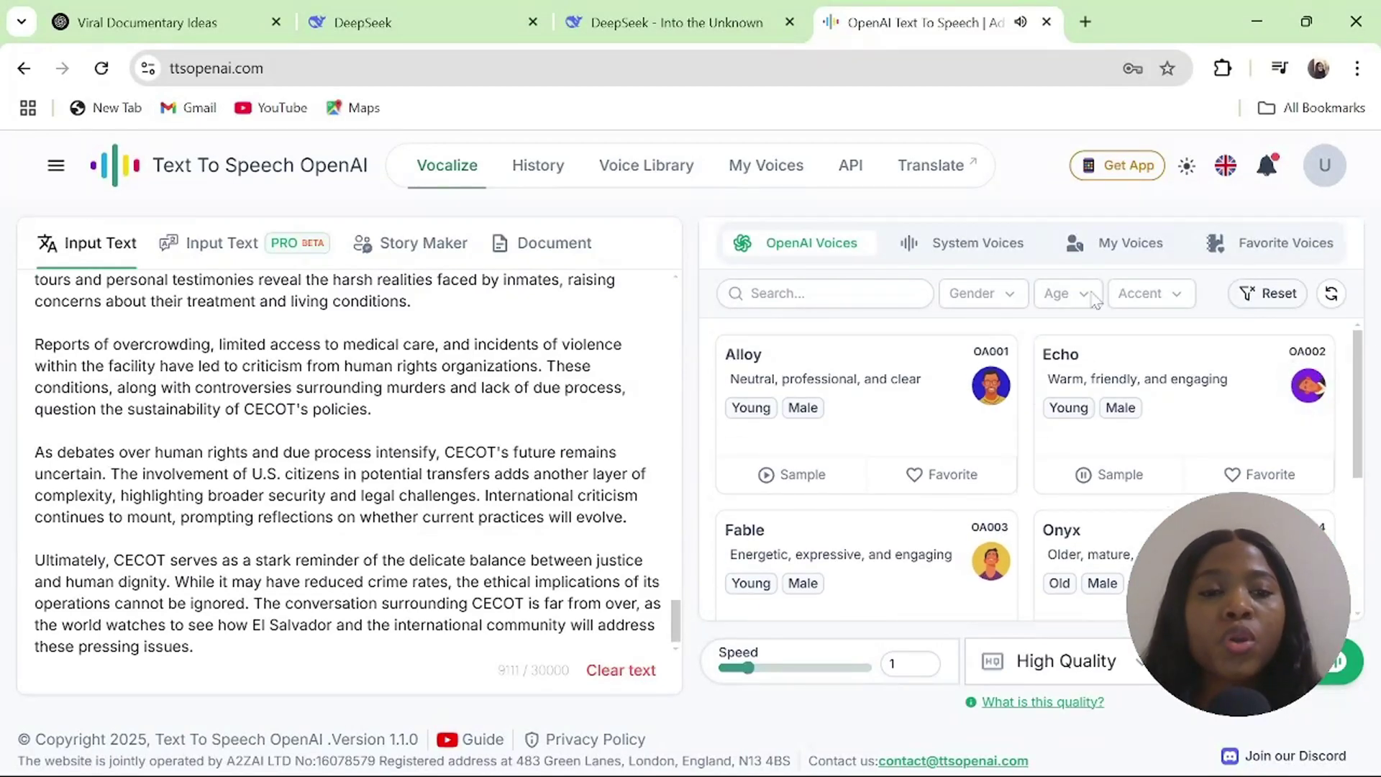
left_click(1285, 243)
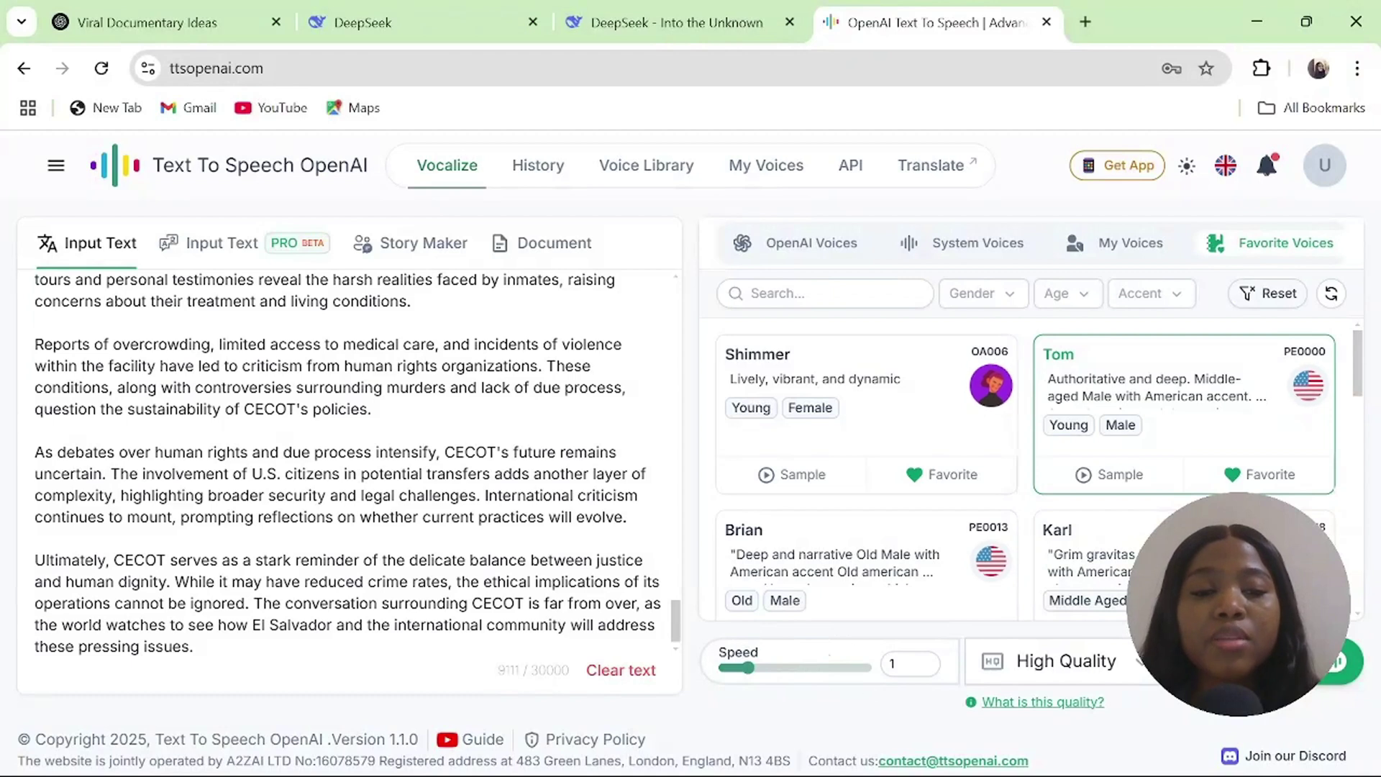
Step: Set the narration's audio quality dropdown to HD Quality
left_click(1148, 673)
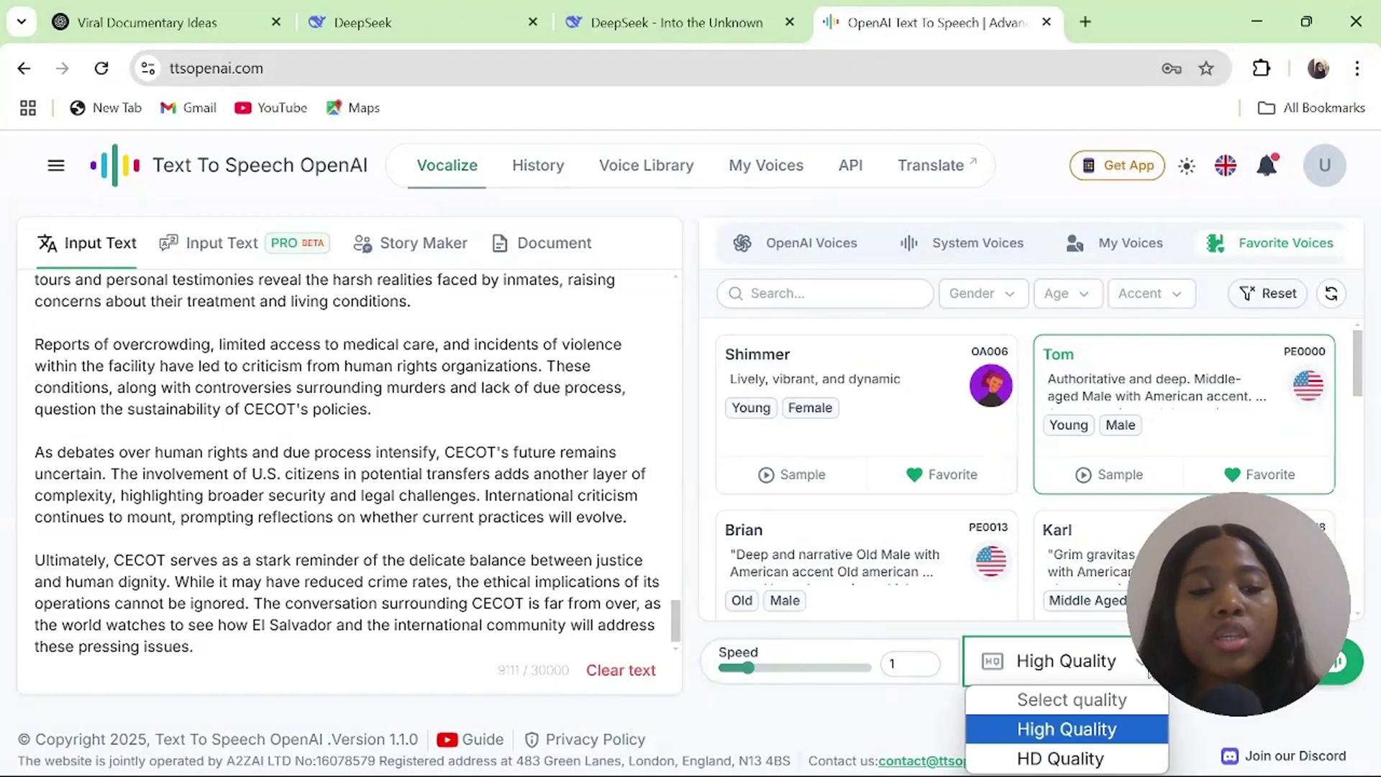
left_click(1035, 762)
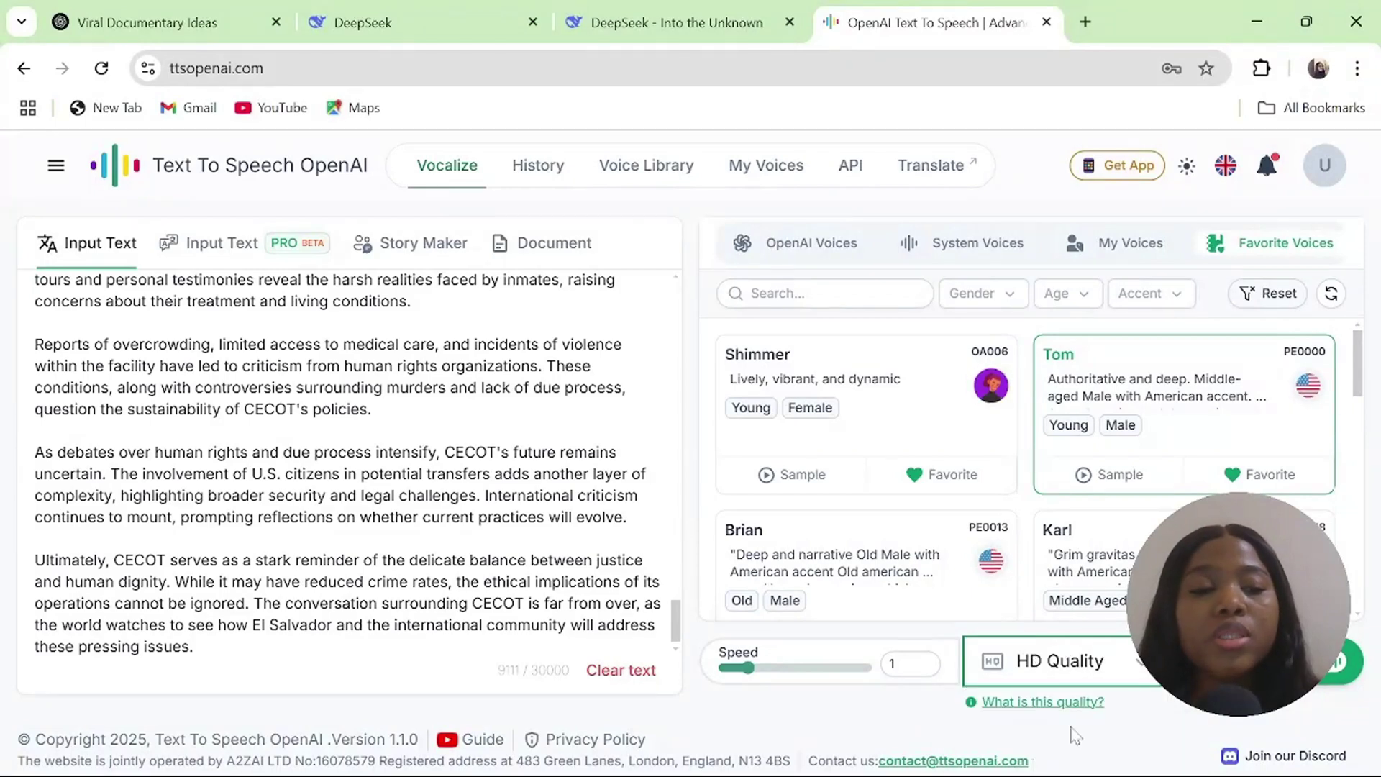
left_click(1079, 673)
left_click(1089, 760)
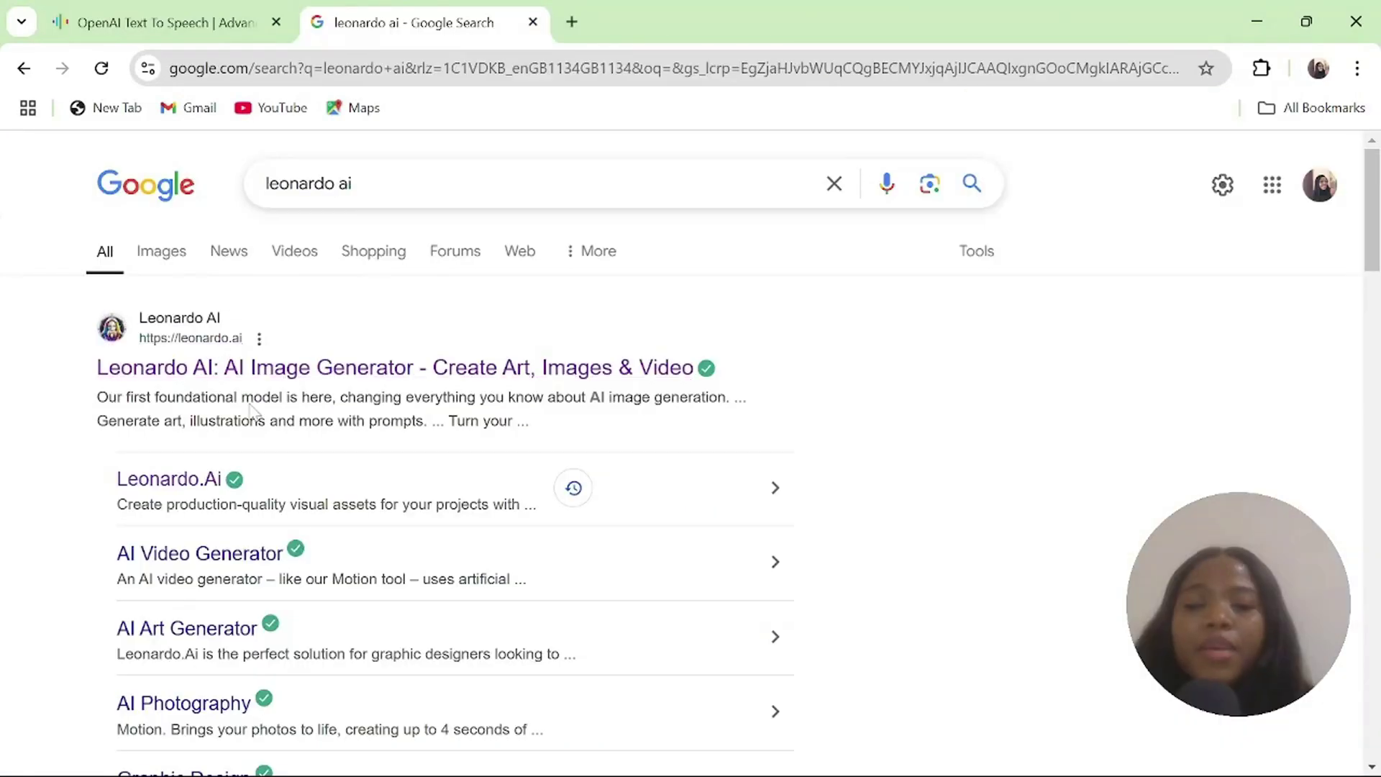
Step: Open the 'Leonardo AI: AI Image Generator' search result
left_click(284, 372)
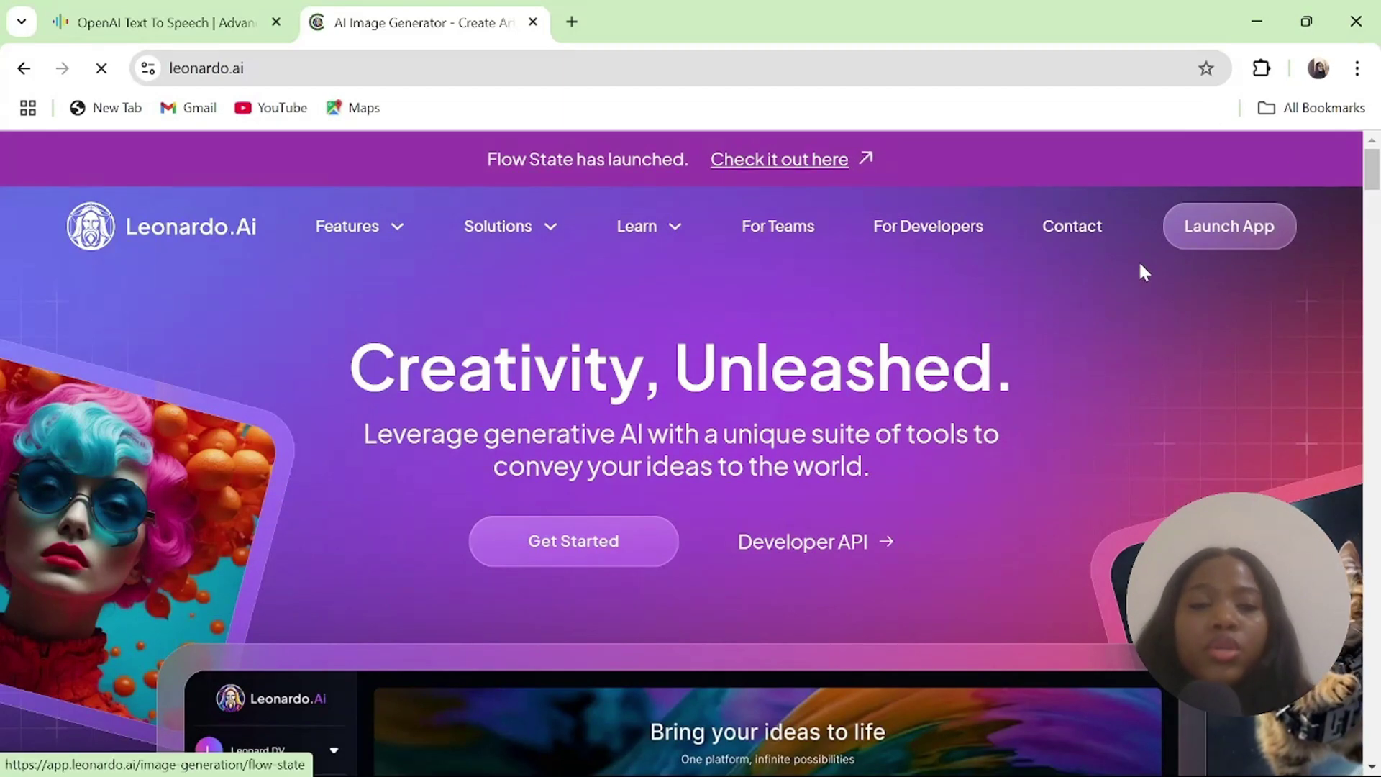
Step: Launch the Leonardo app, go to Image Creation, and show the Model/Preset catalogue
left_click(1224, 229)
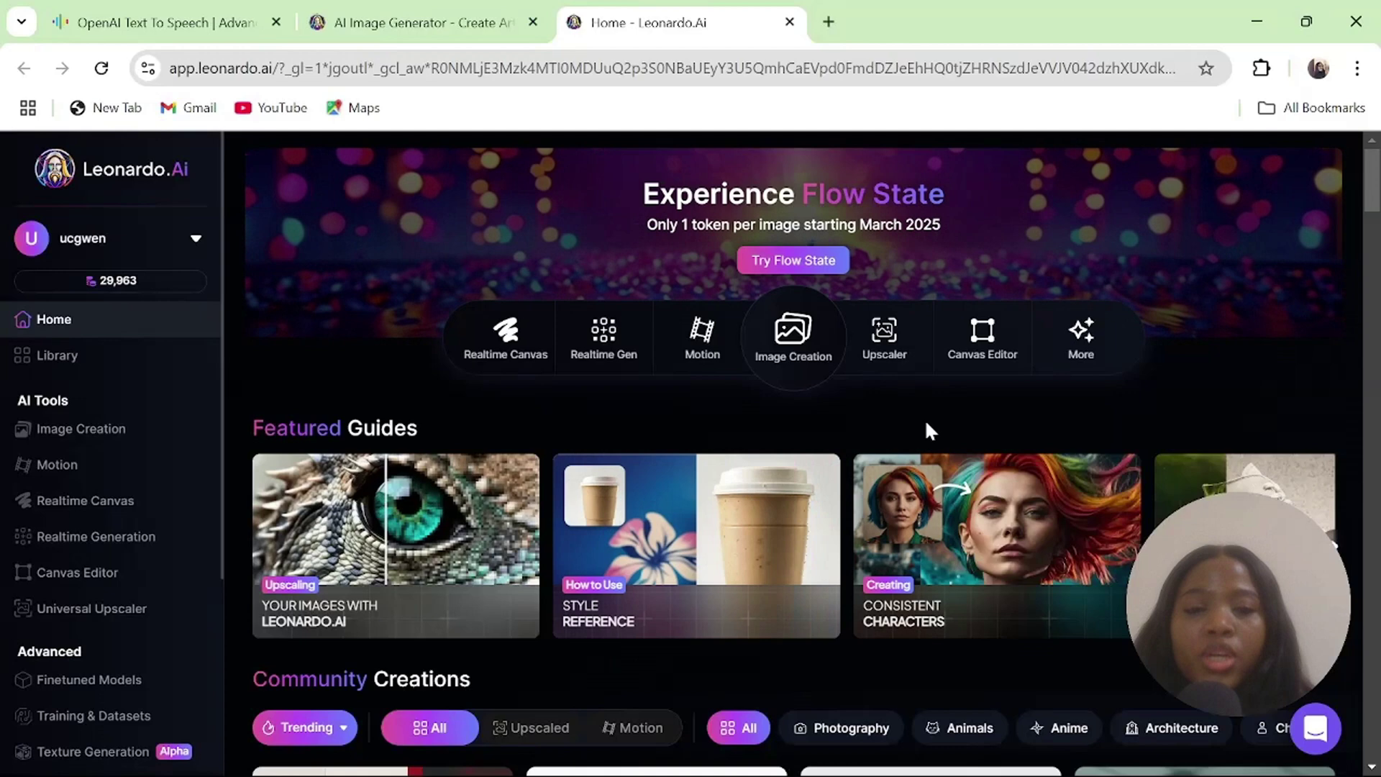
left_click(794, 332)
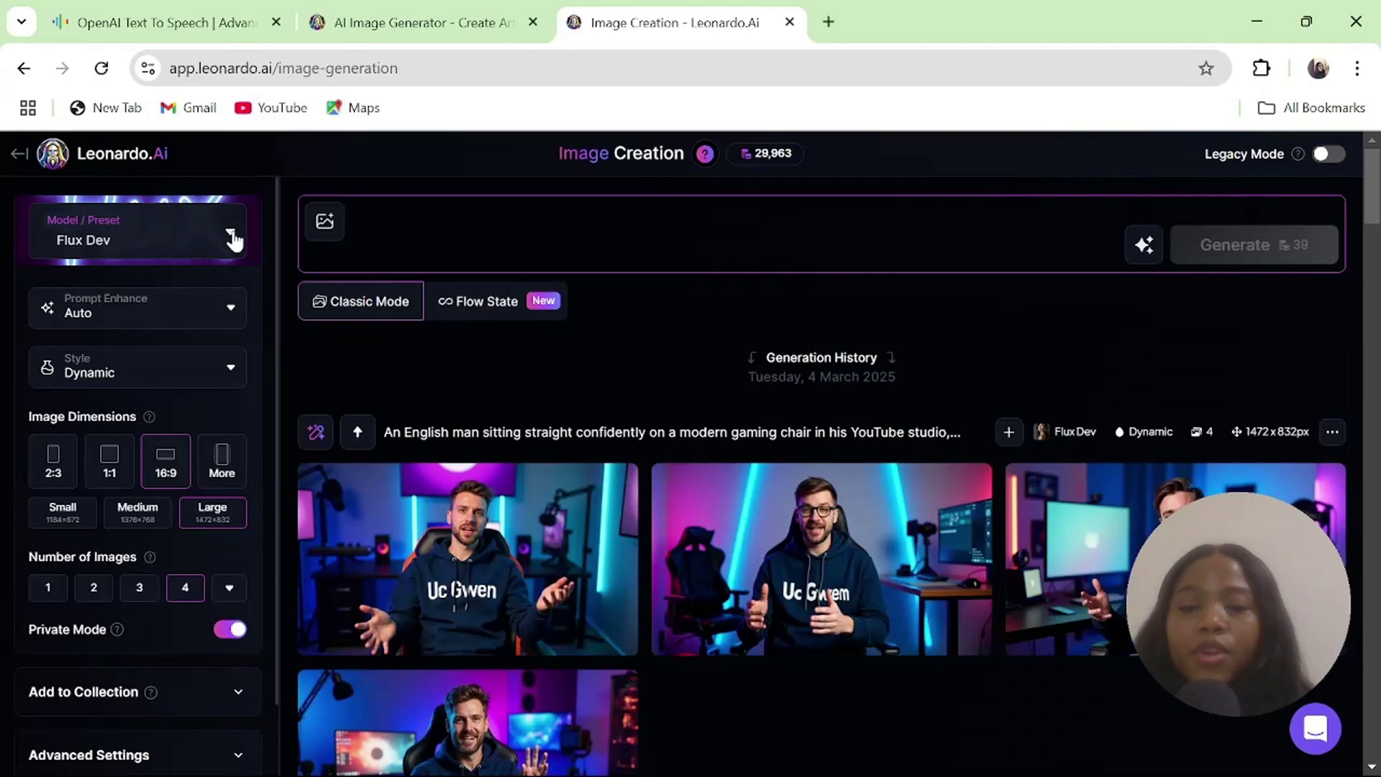
left_click(232, 236)
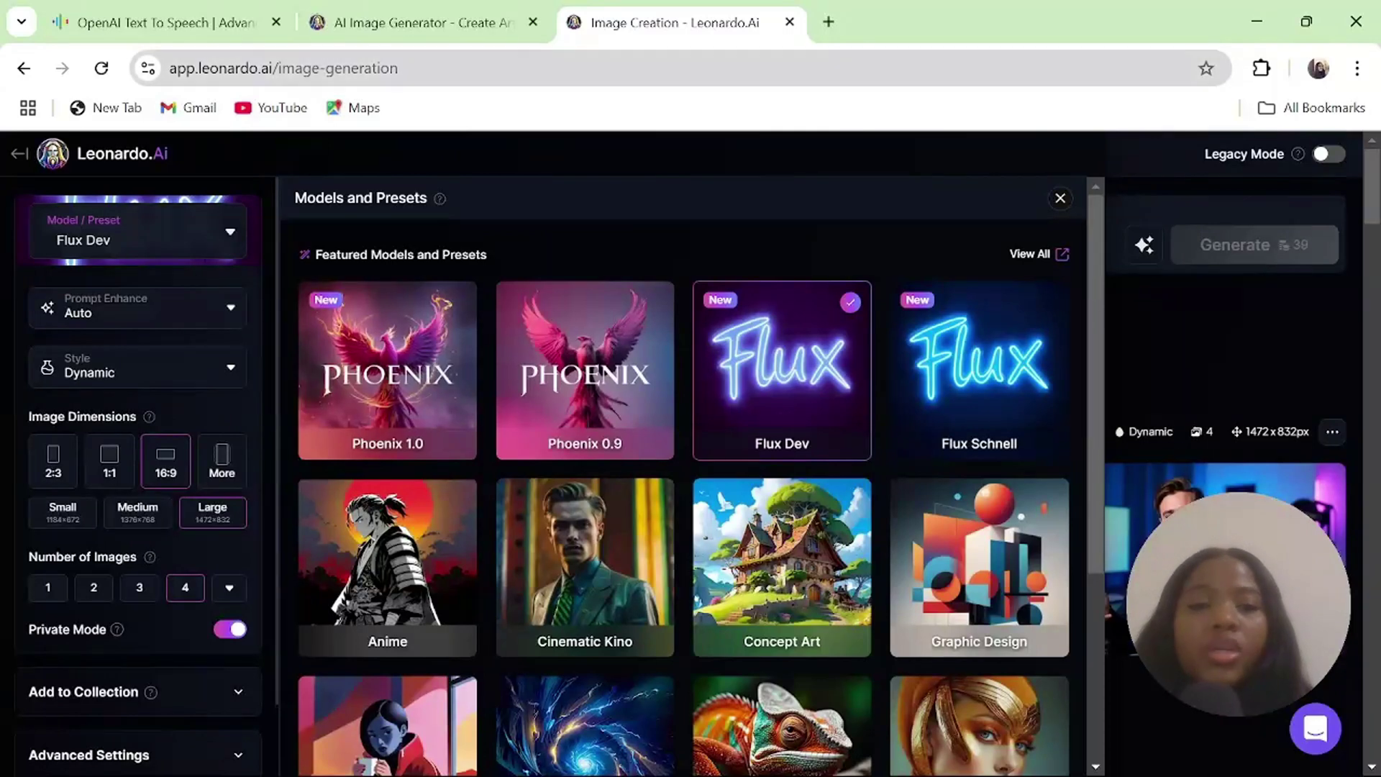
Step: Close the models catalogue, reuse the earlier hoodie studio prompt, and generate four Flux Dev images
left_click(1060, 199)
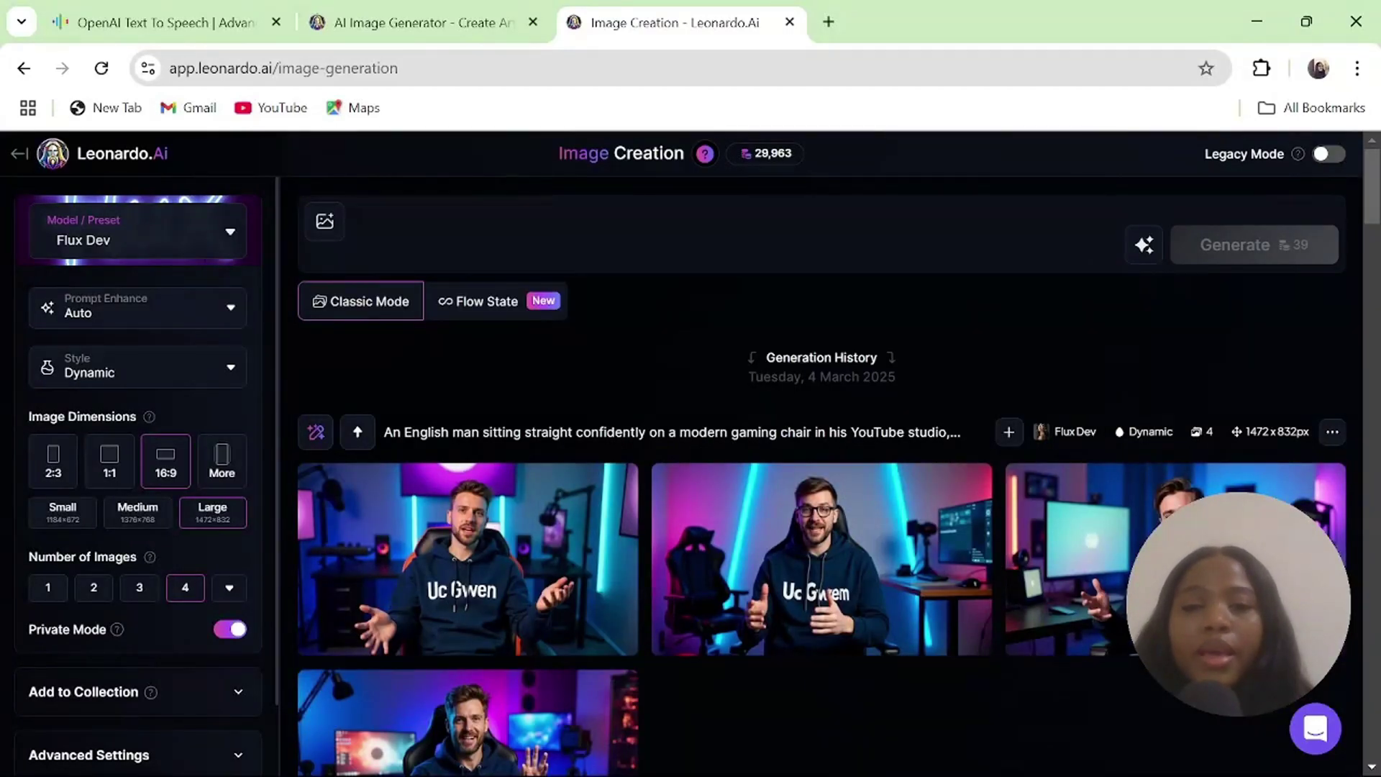
left_click(351, 220)
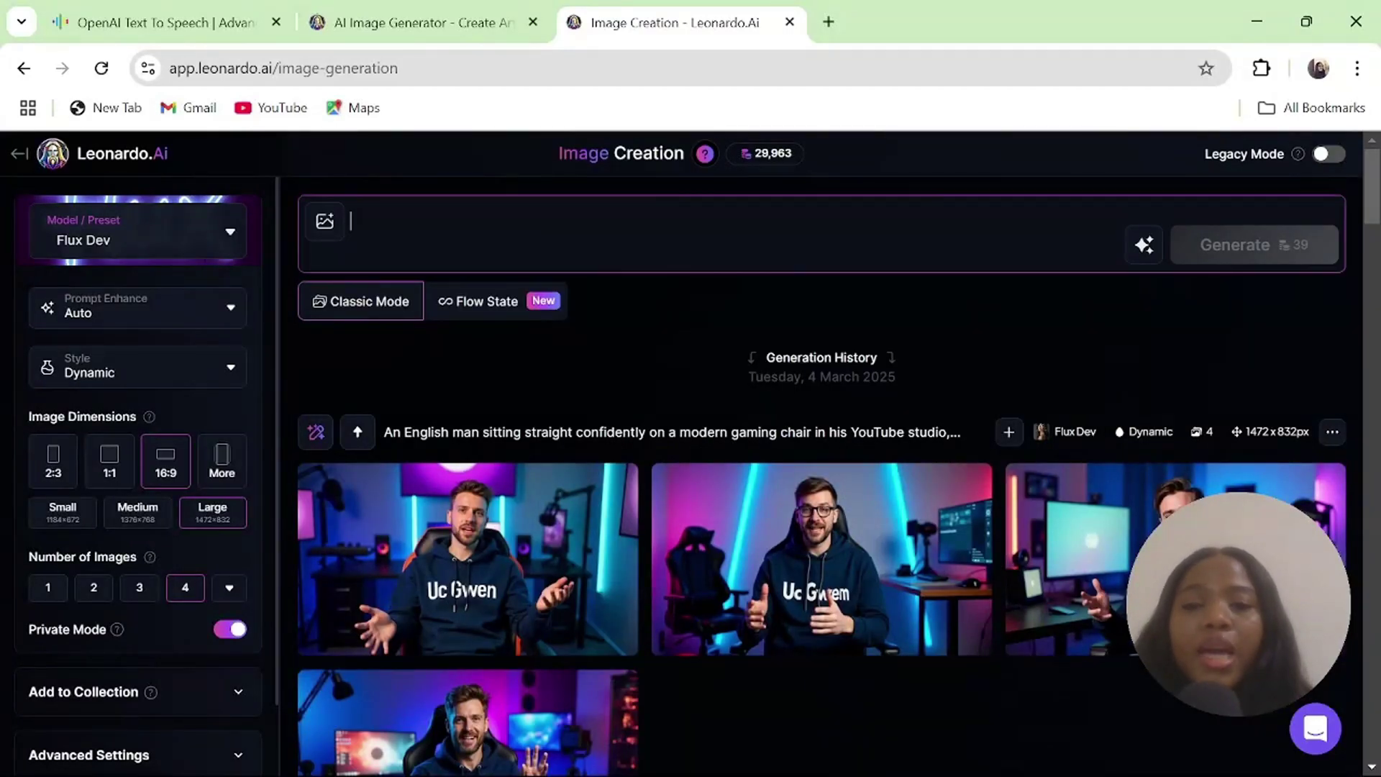
left_click(358, 432)
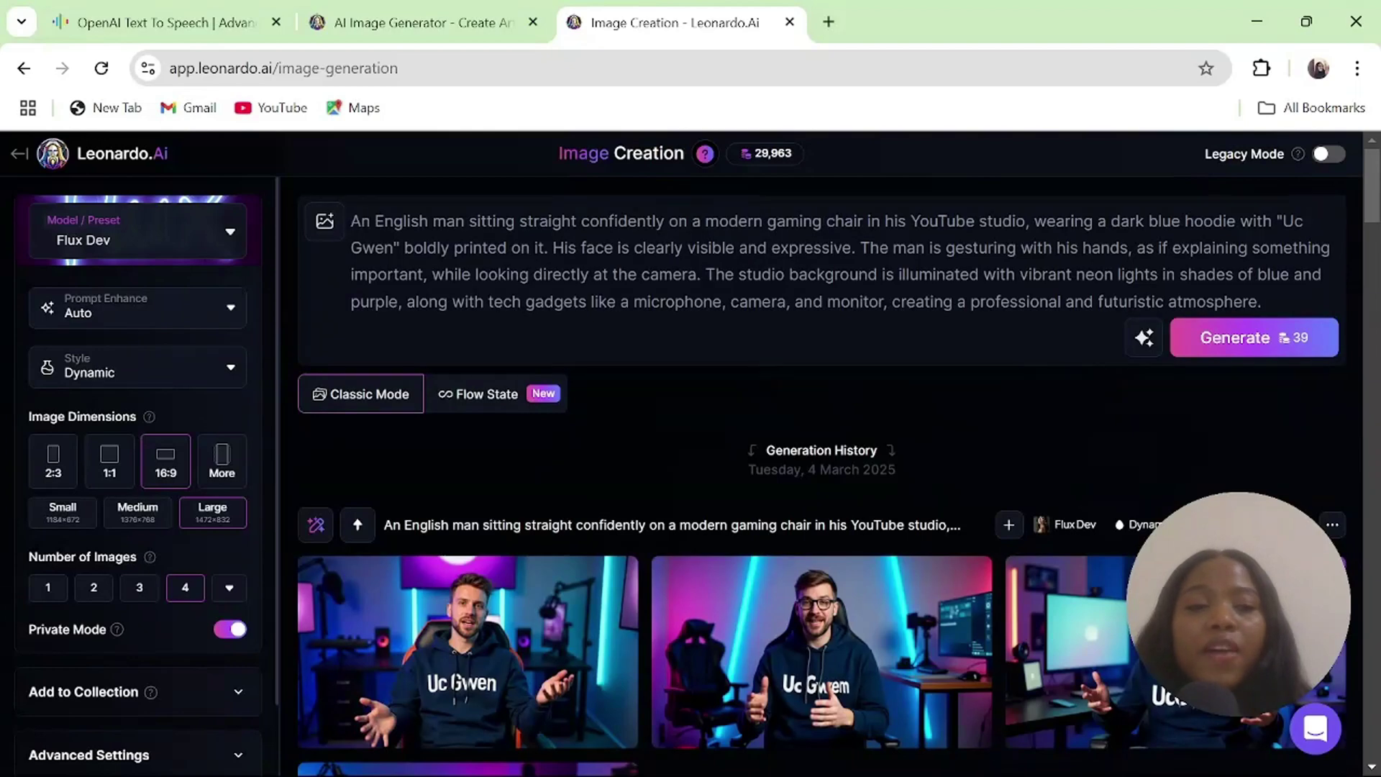
left_click(1263, 347)
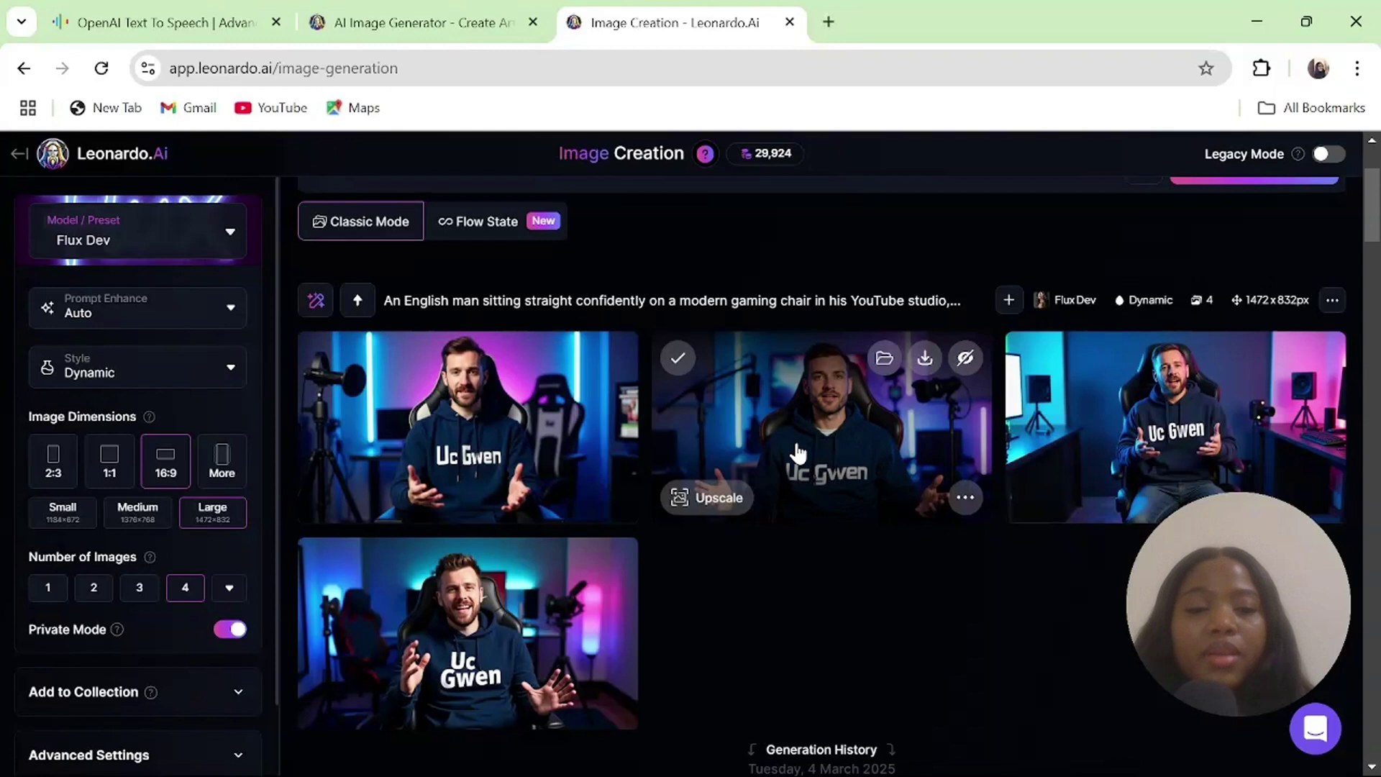
Step: Download the second studio image as a JPEG and open a new browser tab
left_click(925, 359)
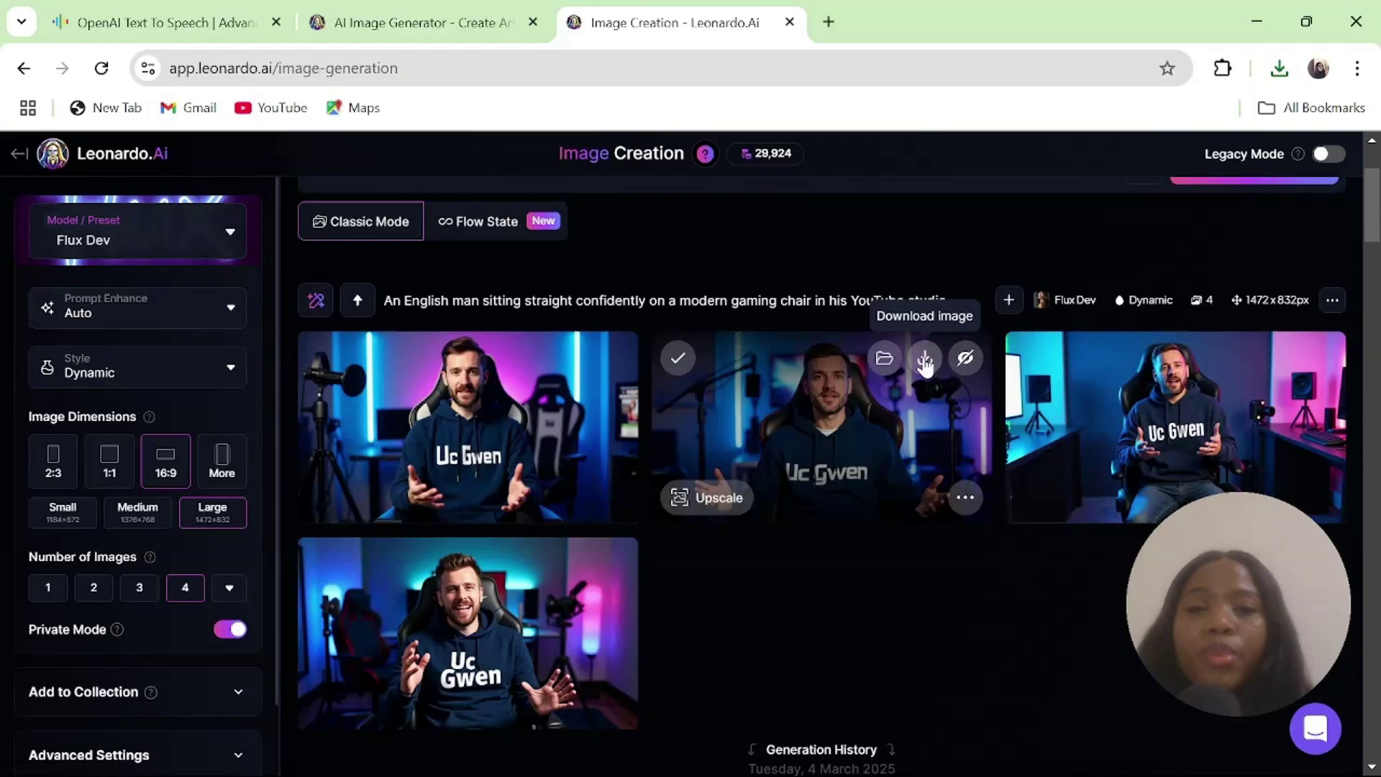
left_click(828, 22)
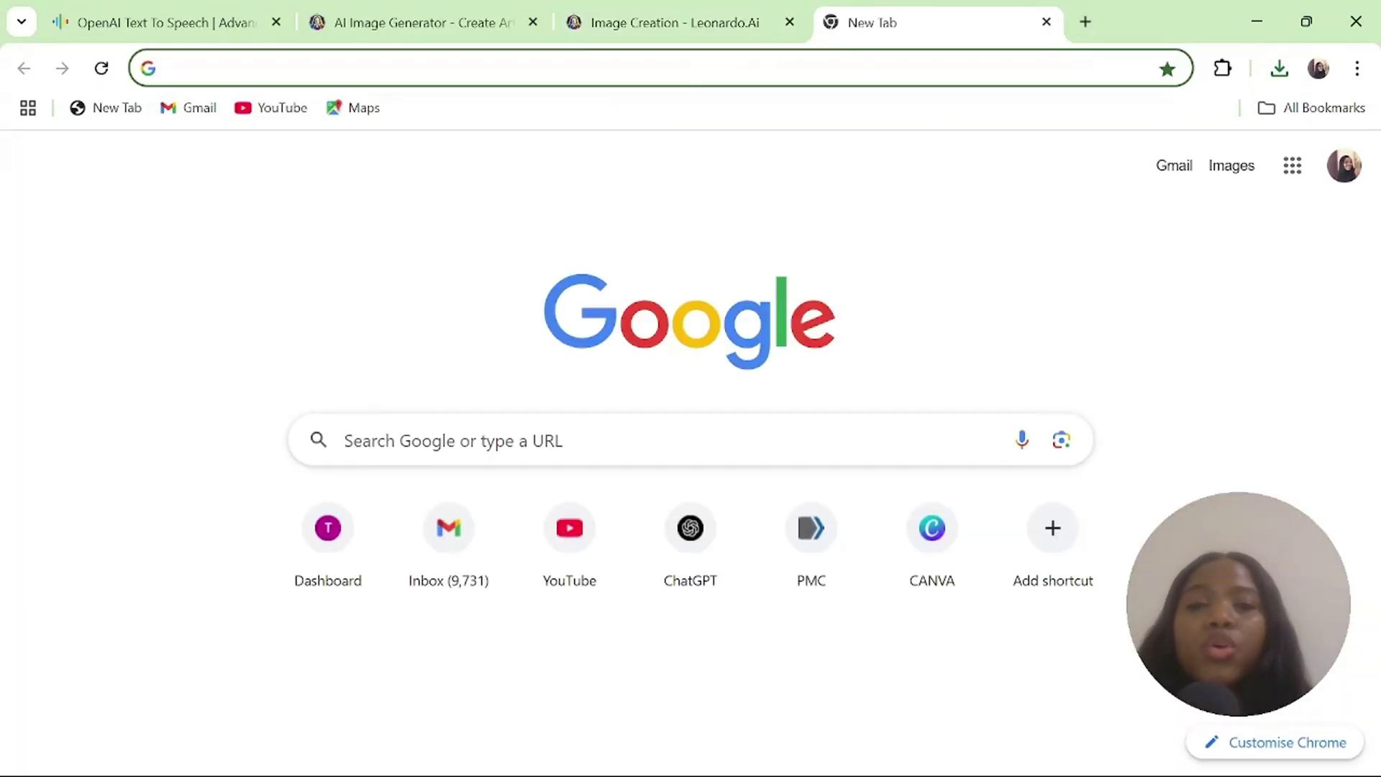
Step: Search 'minimax hailuo ai' from the address bar and open the Hailuo AI video site
key("ctrl+l")
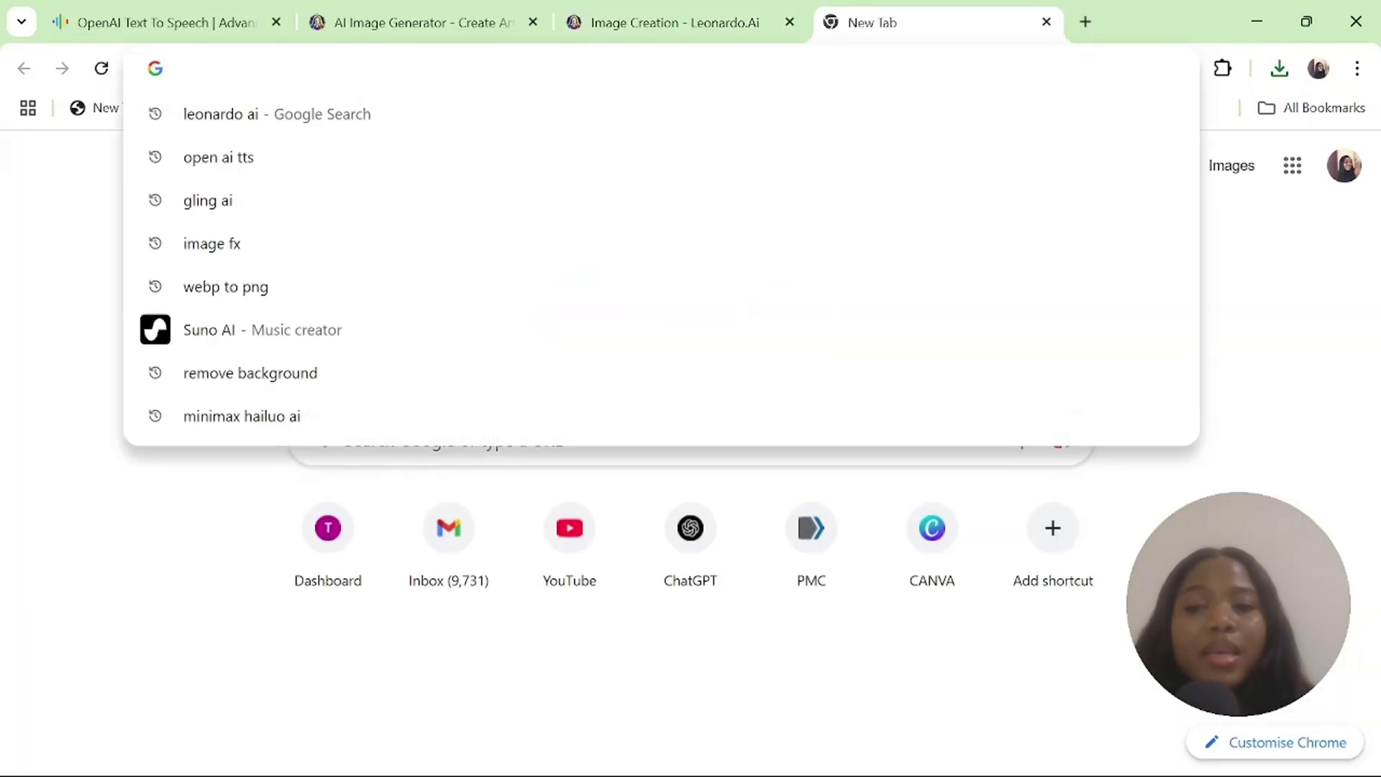
type("mi")
key("Return")
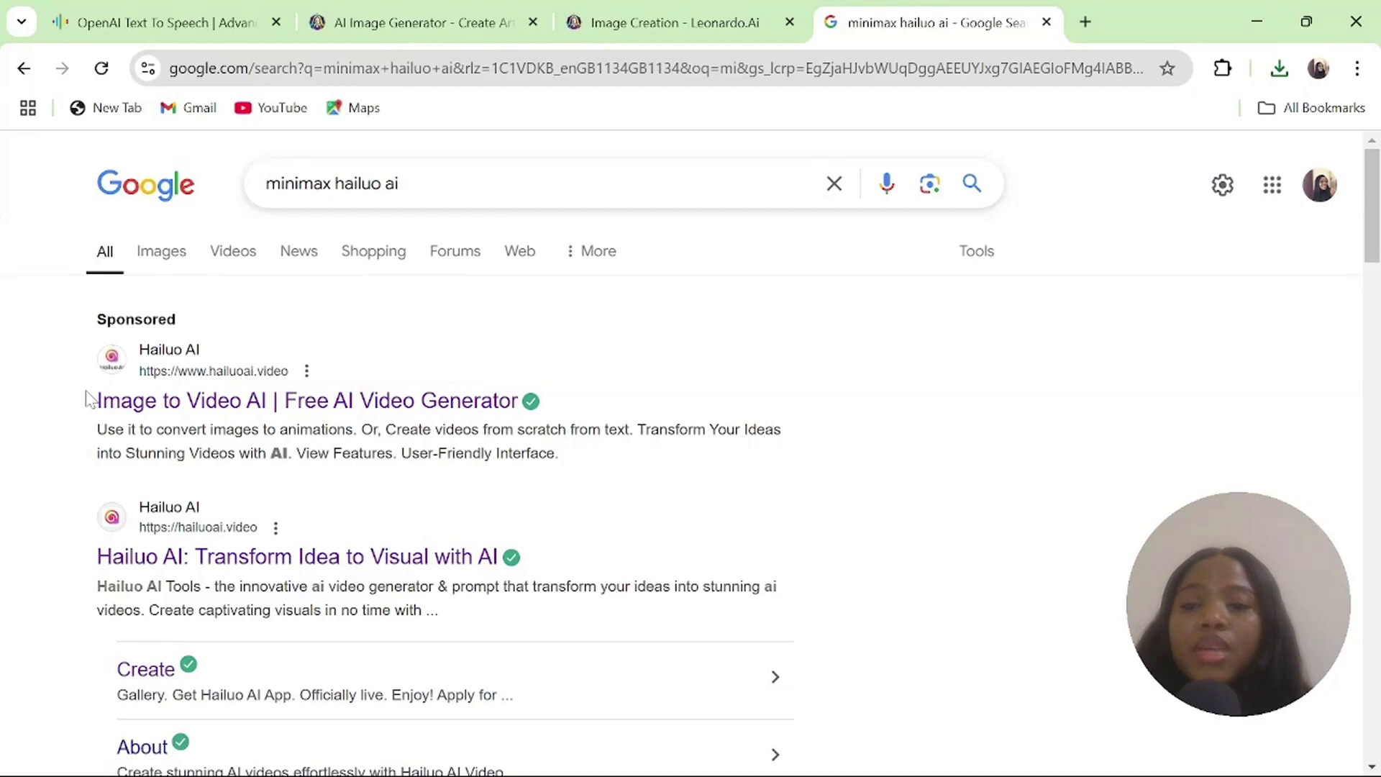
left_click(175, 408)
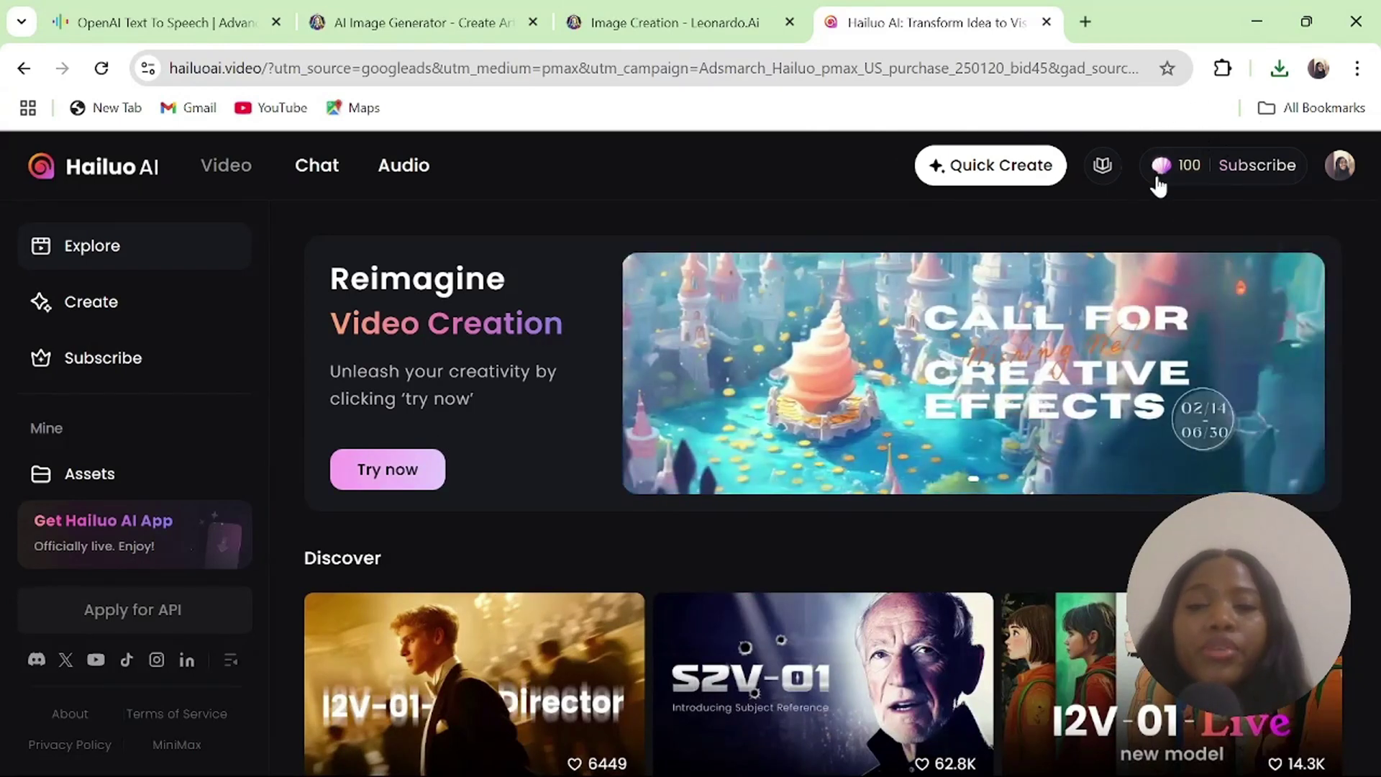
Step: Load the downloaded hoodie image into Image to Video with prompt 'speaking, smiling and hand movement'
left_click(78, 308)
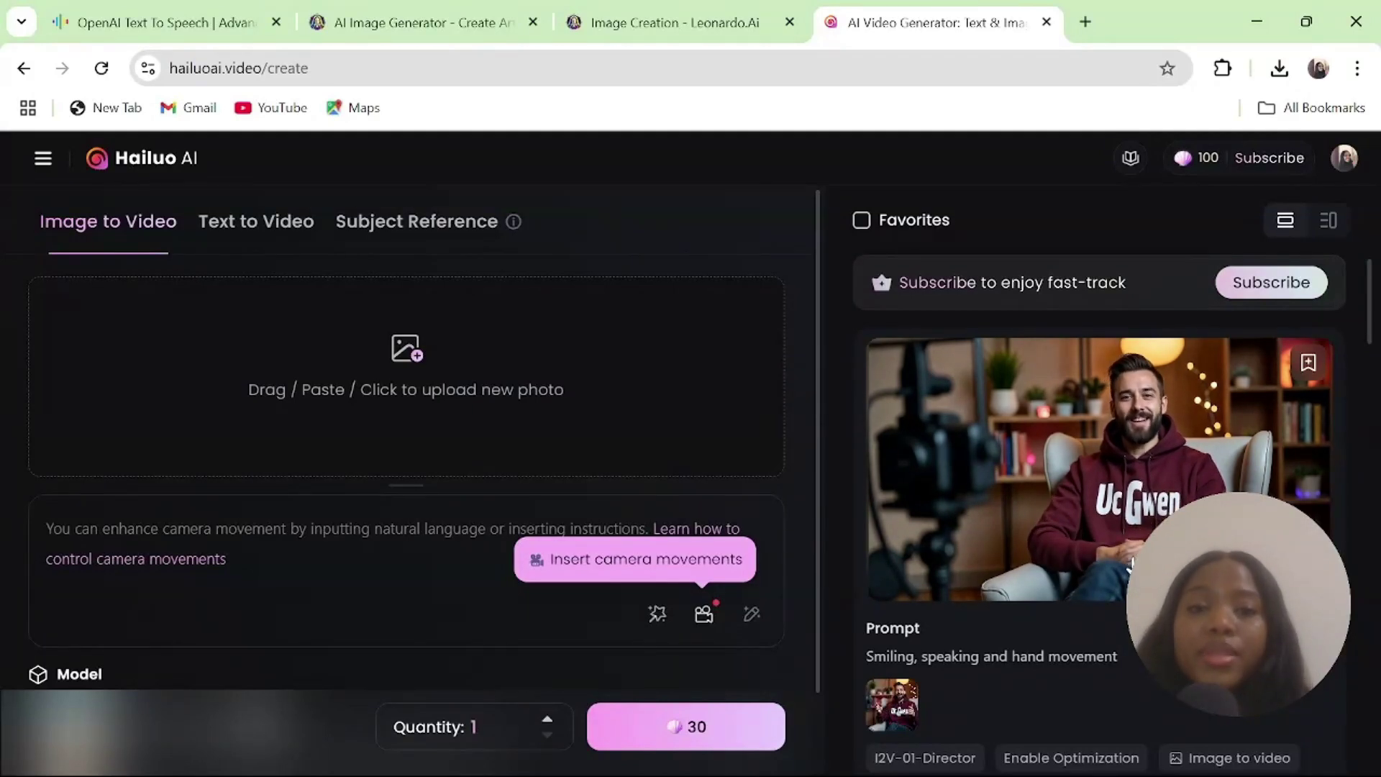
left_click(415, 351)
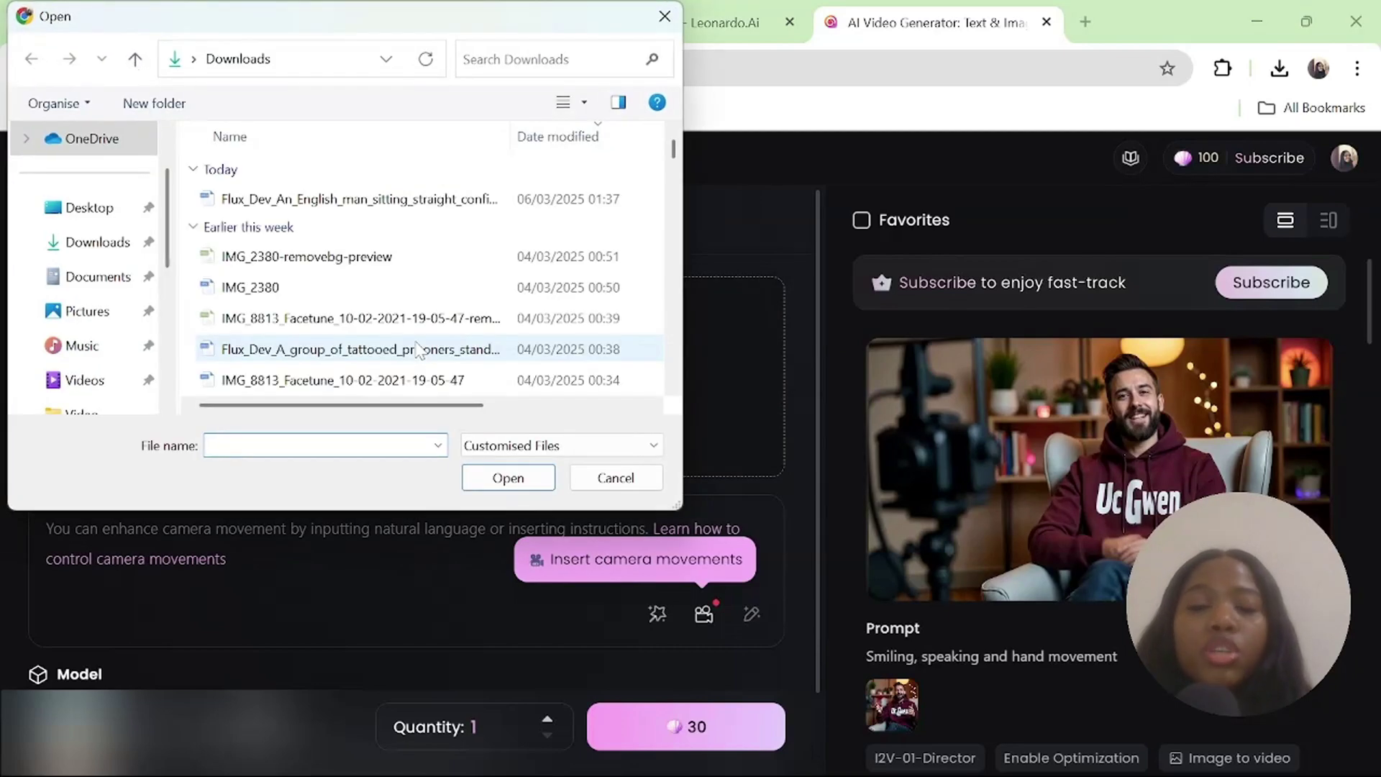
double_click(309, 199)
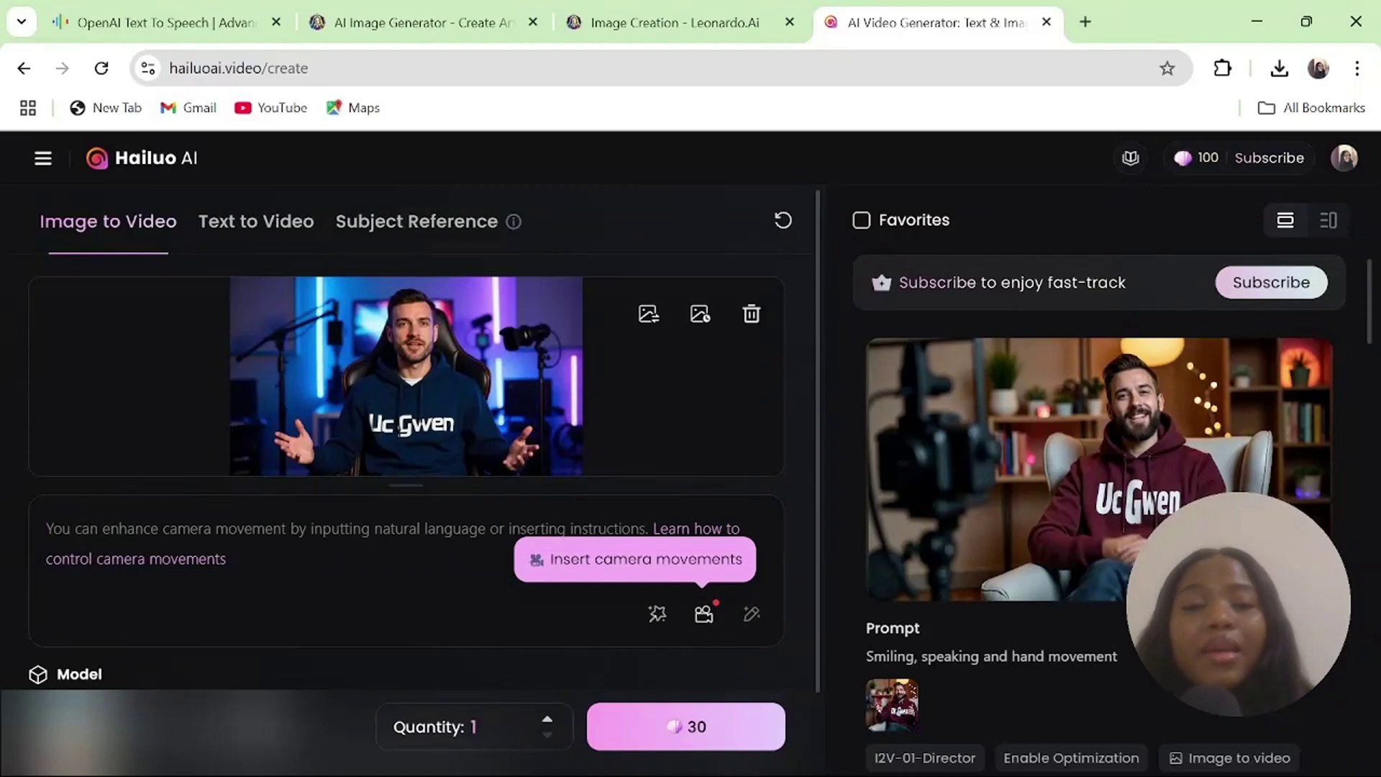
type("speaking, smiling and hand movement")
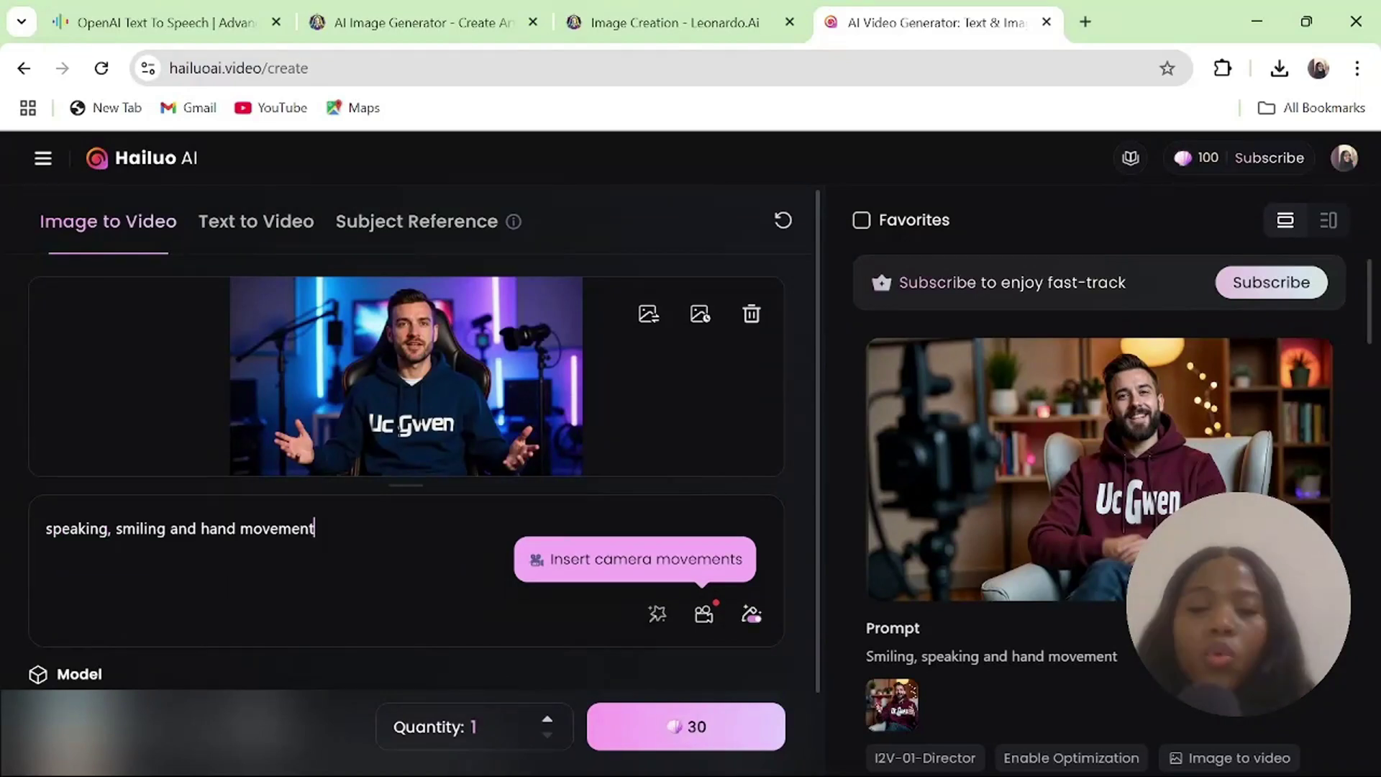
Step: Generate the six-second talking clip for 30 credits and download the finished video
left_click(690, 737)
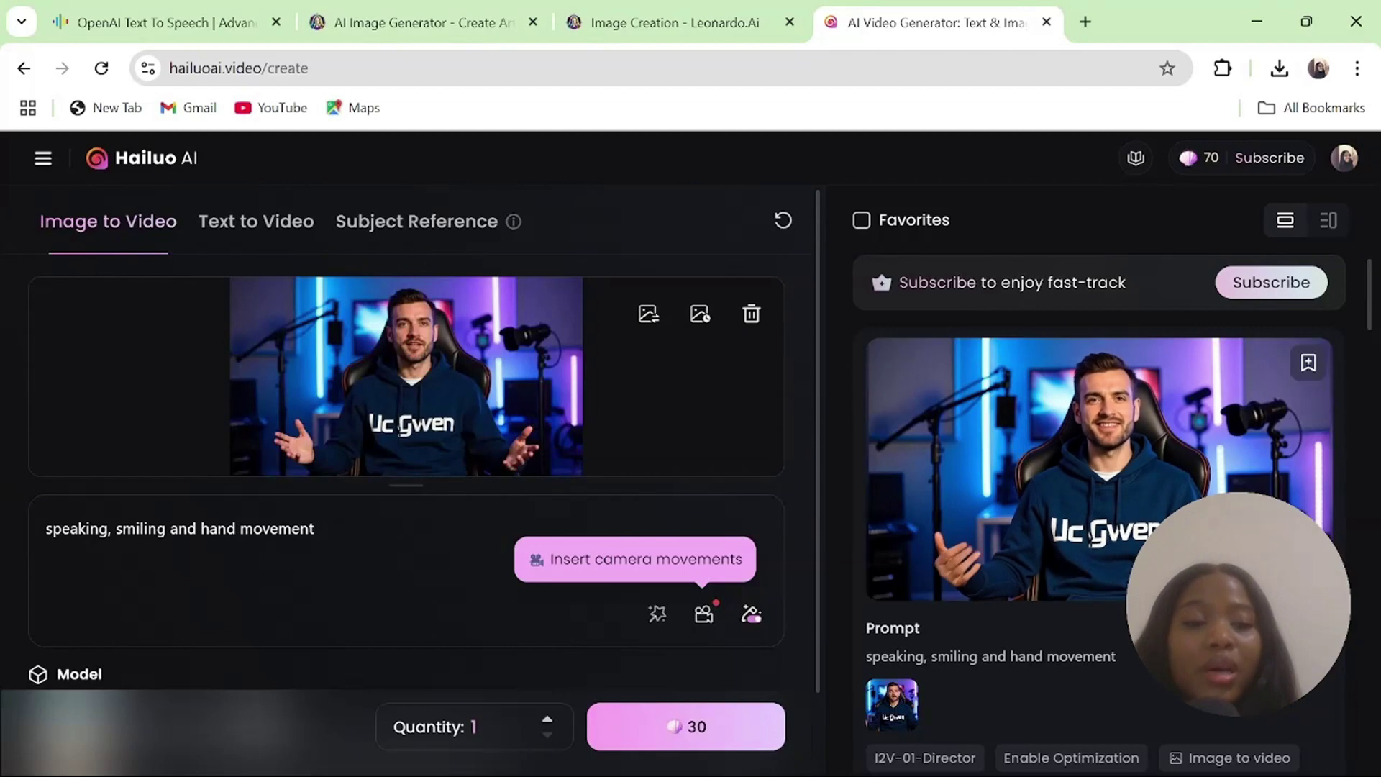
left_click(1072, 466)
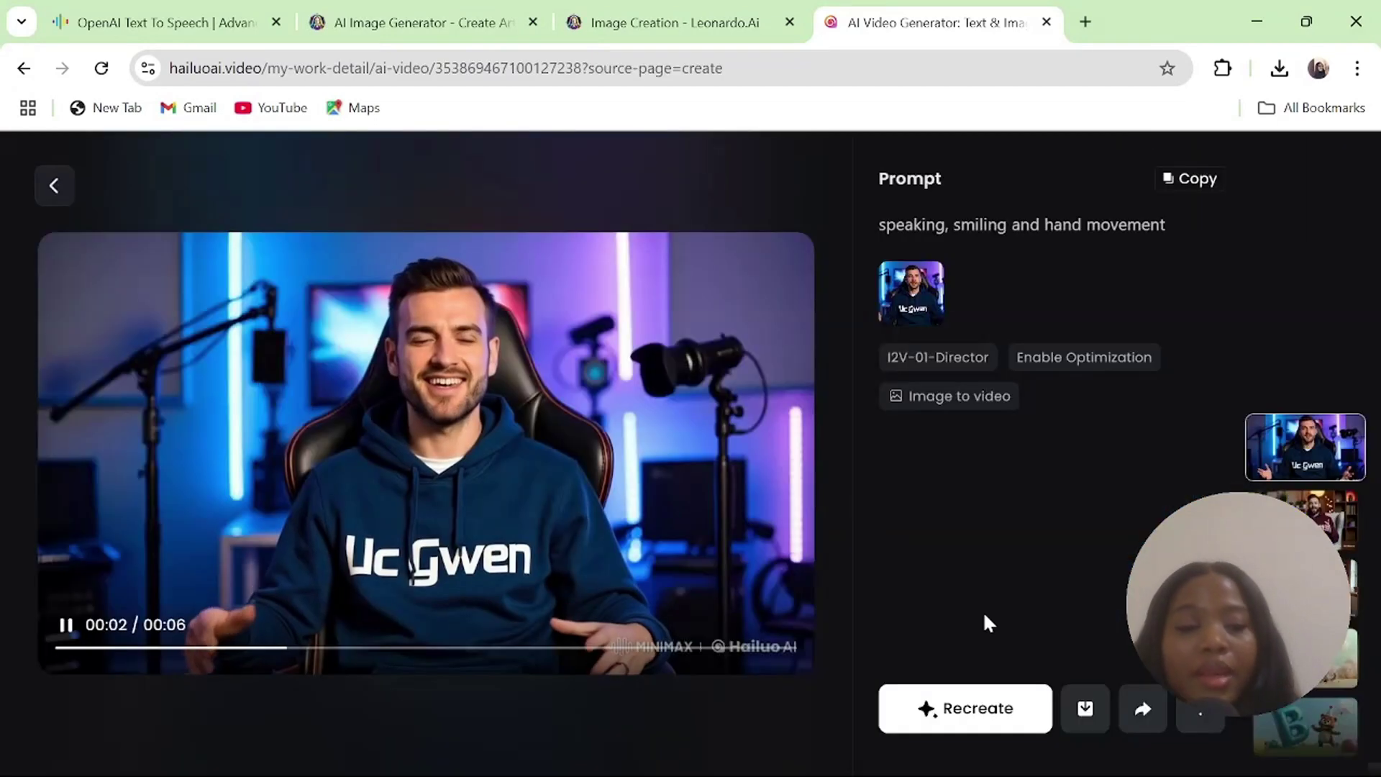
left_click(1086, 711)
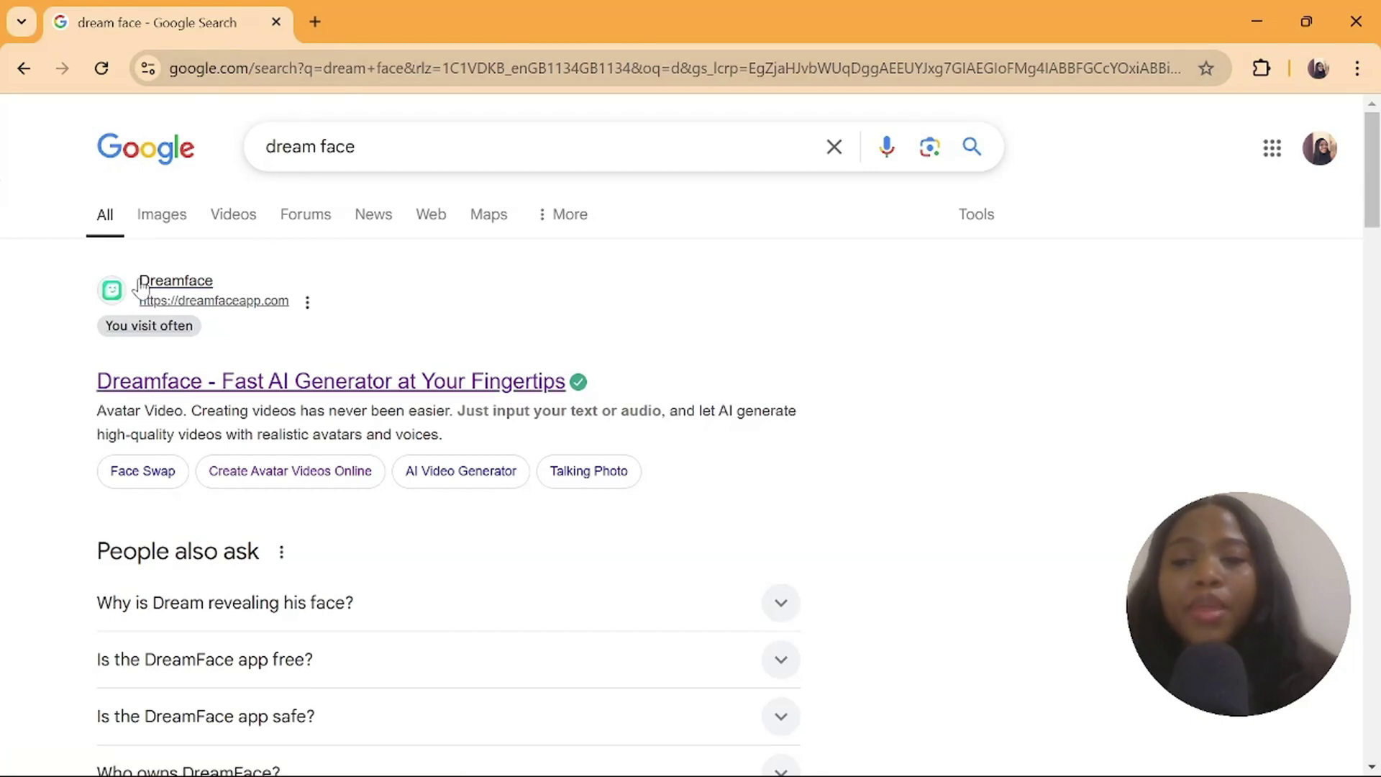
Step: Open the Dreamface site from the results and show its AI Tools menu
left_click(123, 382)
mouse_move(369, 132)
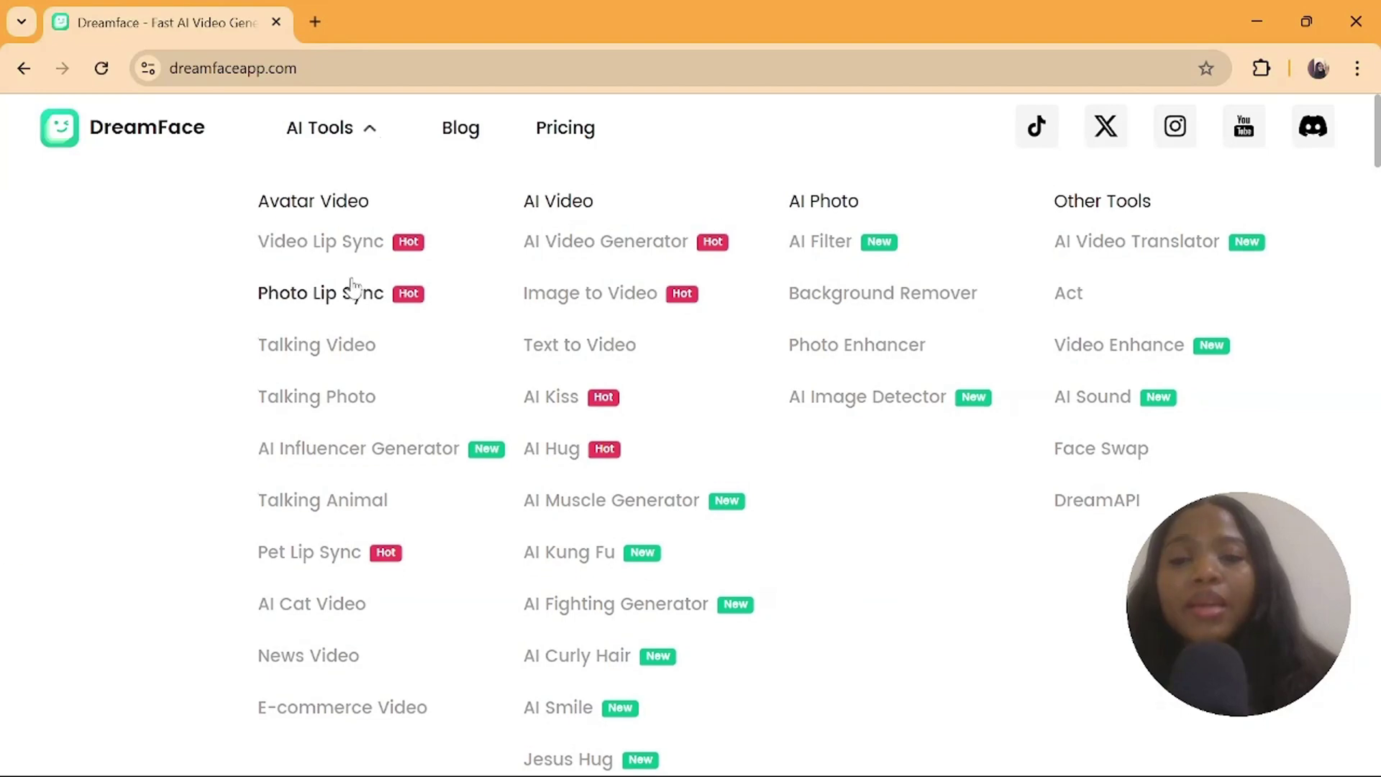
Step: Open Photo Lip Sync and upload the downloaded hoodie clip as the avatar
left_click(329, 294)
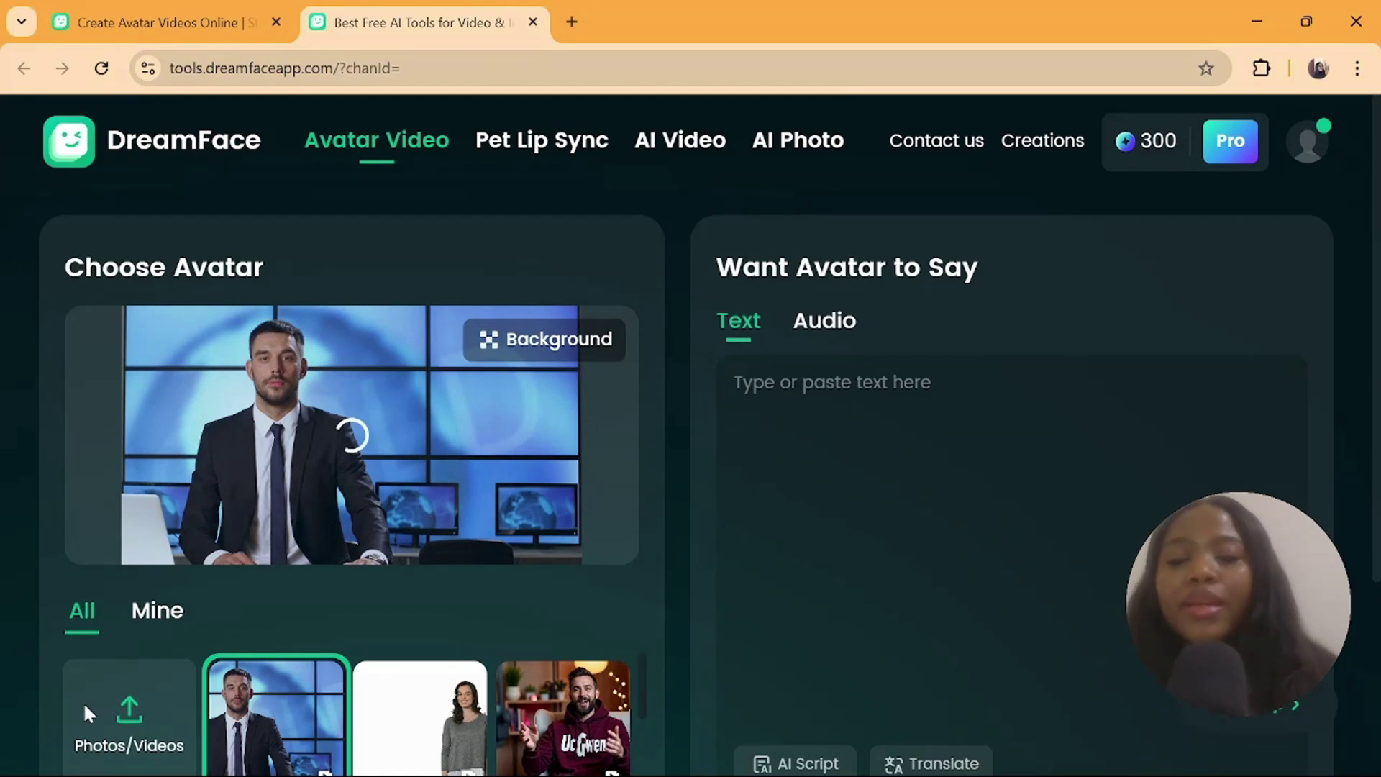
left_click(127, 719)
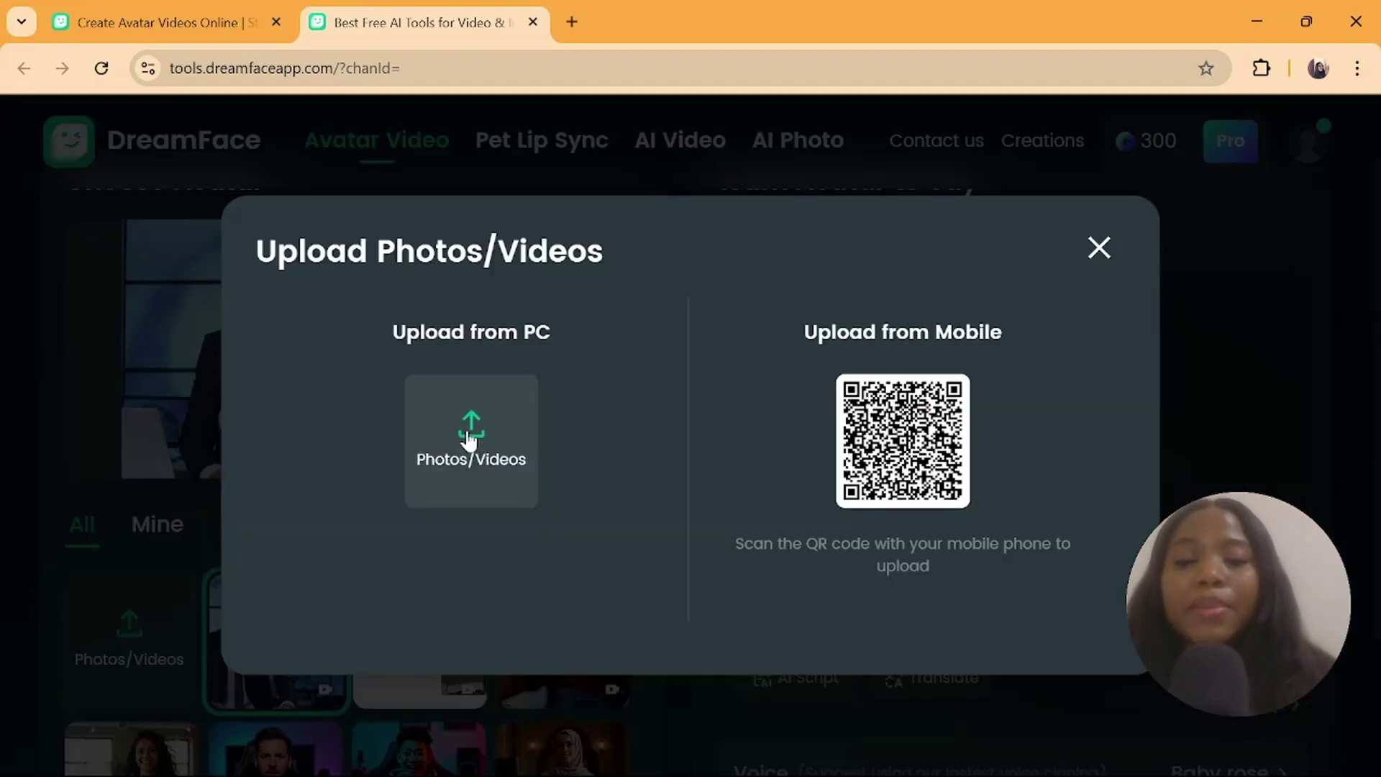
left_click(469, 438)
left_click(278, 197)
left_click(503, 477)
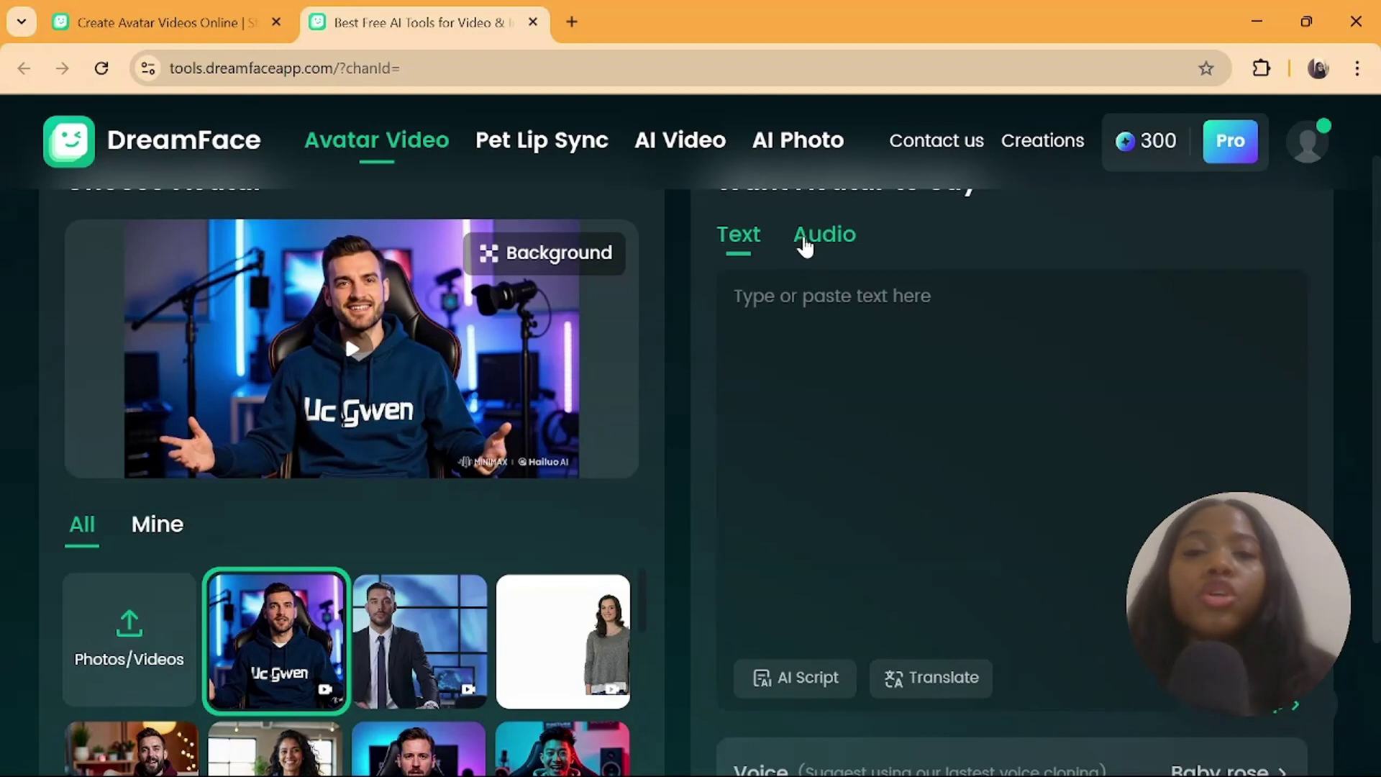
Step: Upload the 64.8-second narration audio file and generate the talking avatar video
left_click(819, 241)
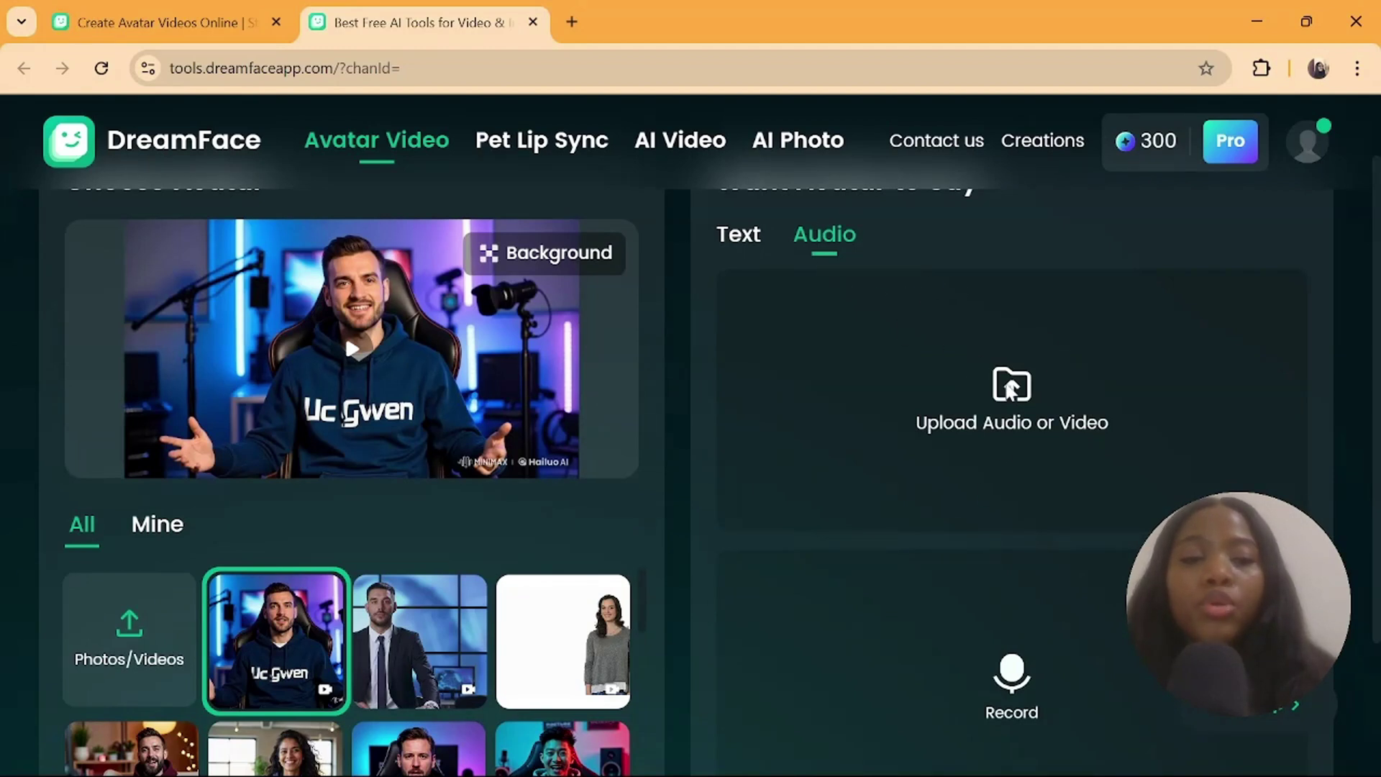
left_click(1010, 390)
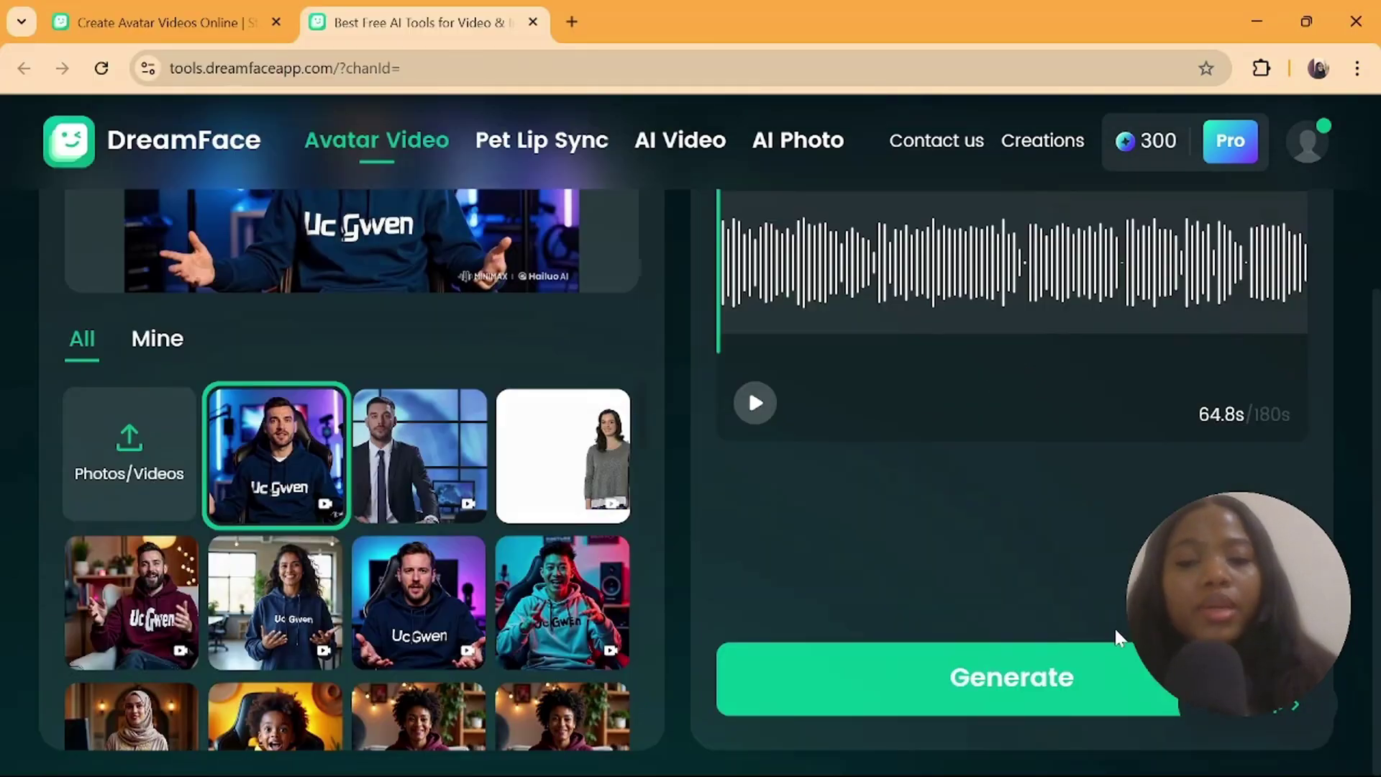
left_click(982, 681)
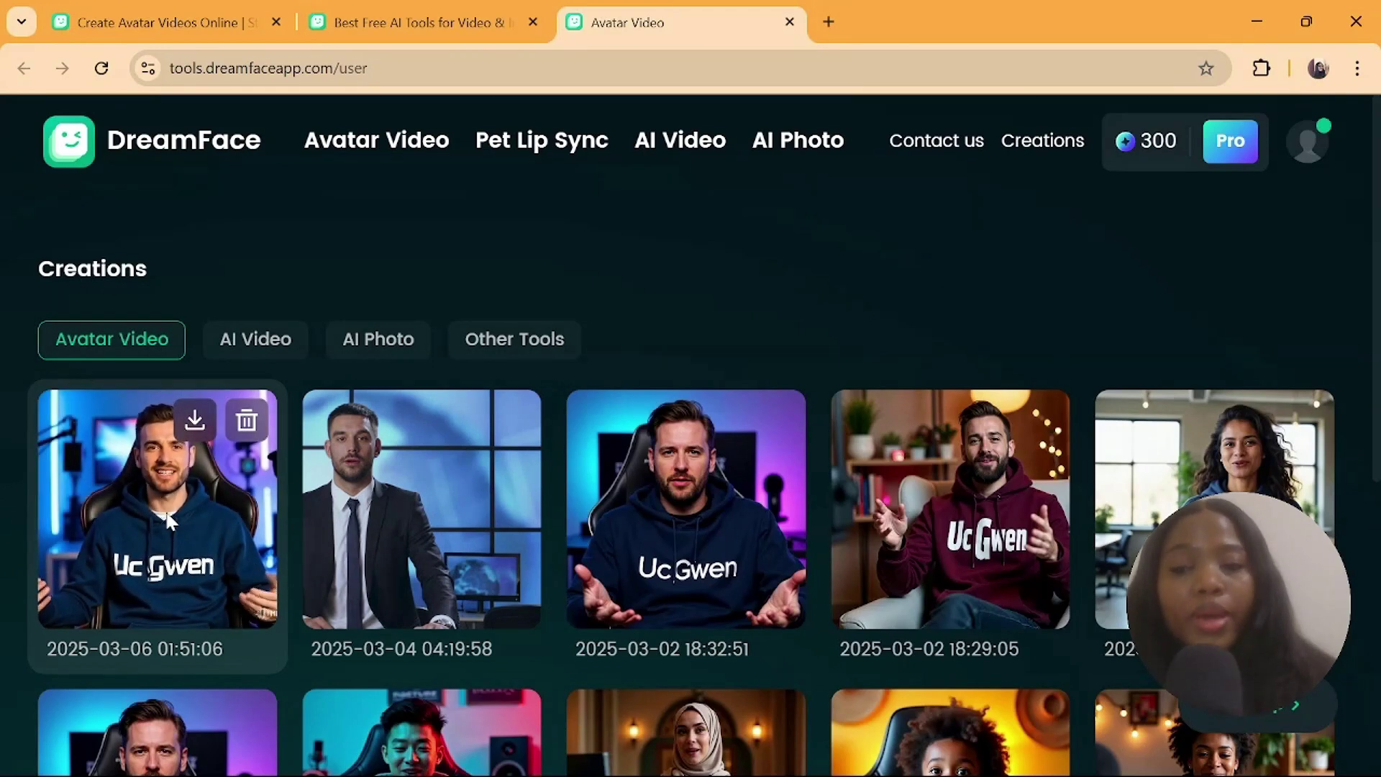
Step: Preview the newest 1:04 hoodie-avatar creation and download the video
left_click(148, 510)
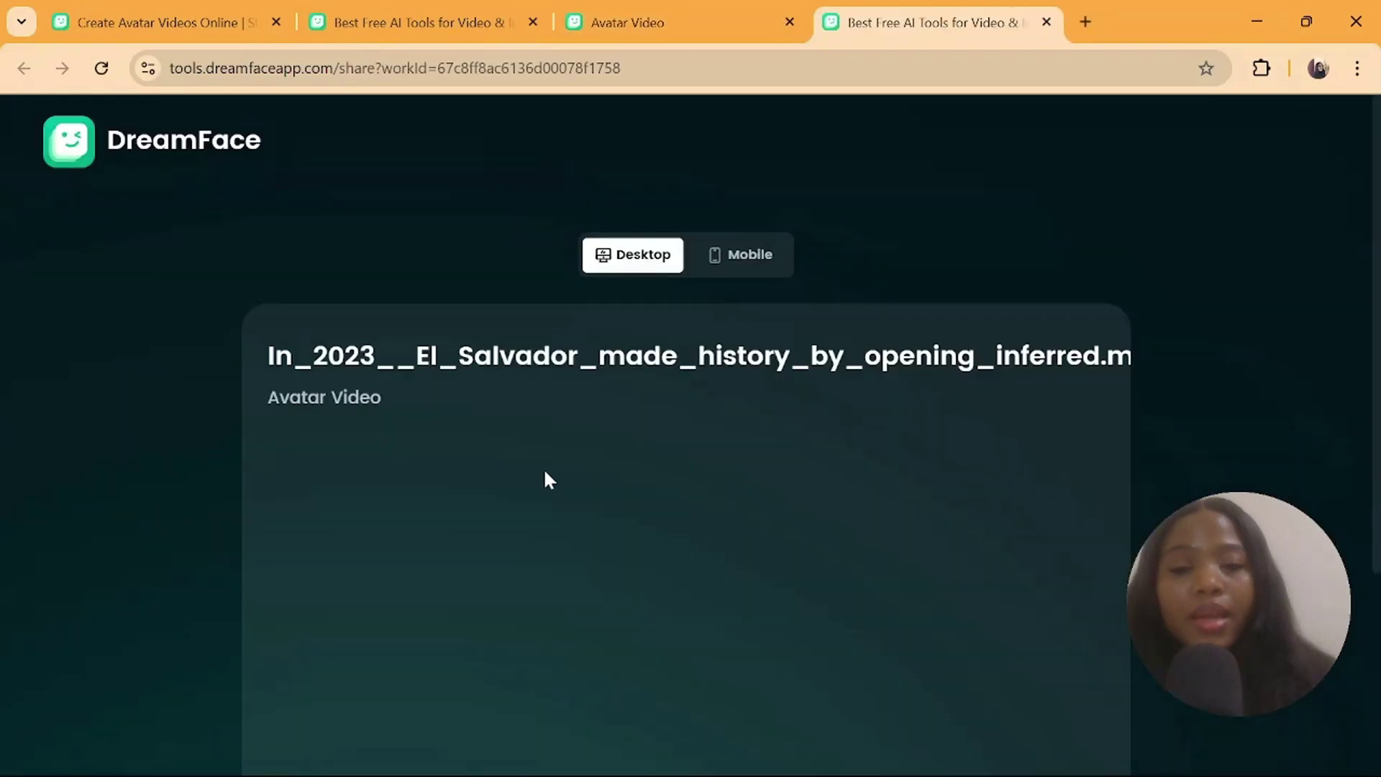
scroll(504, 503, "down", 3)
left_click(320, 614)
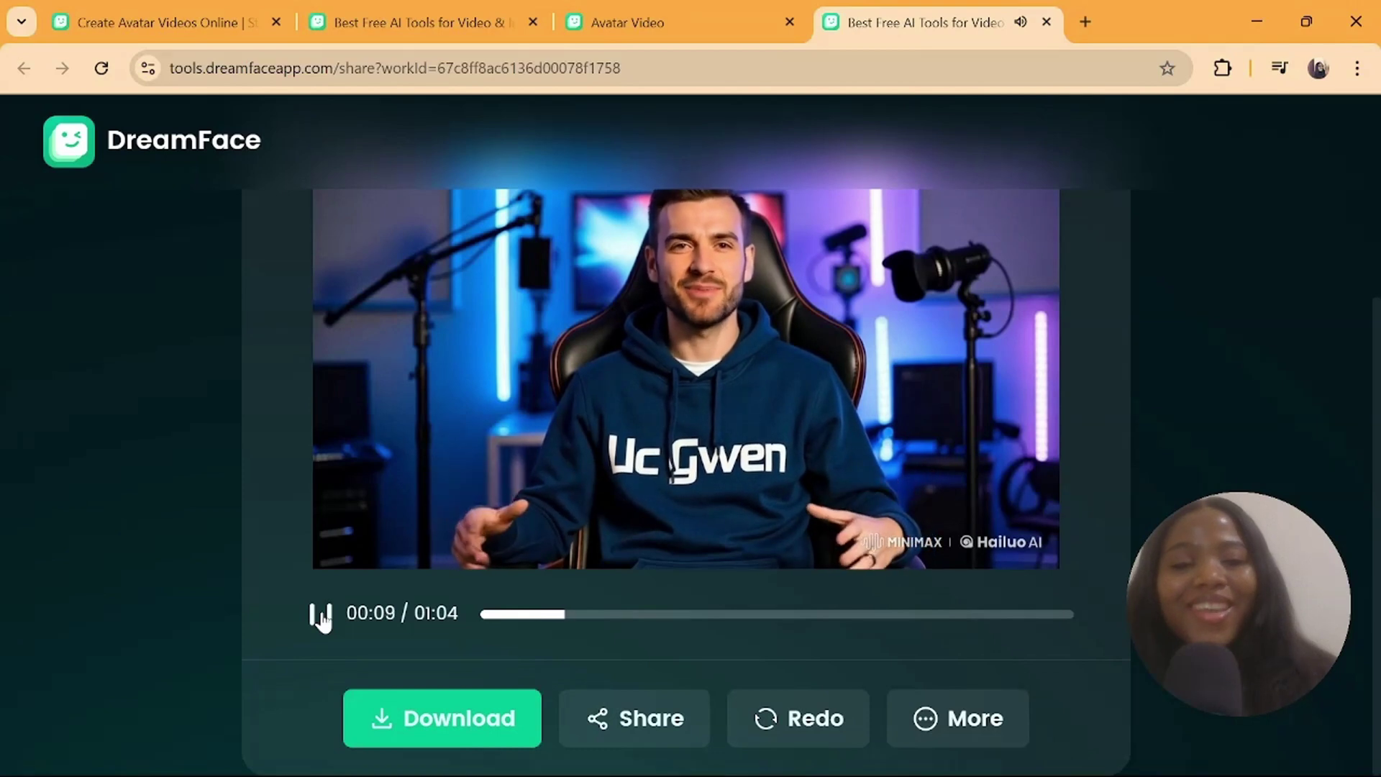
left_click(320, 615)
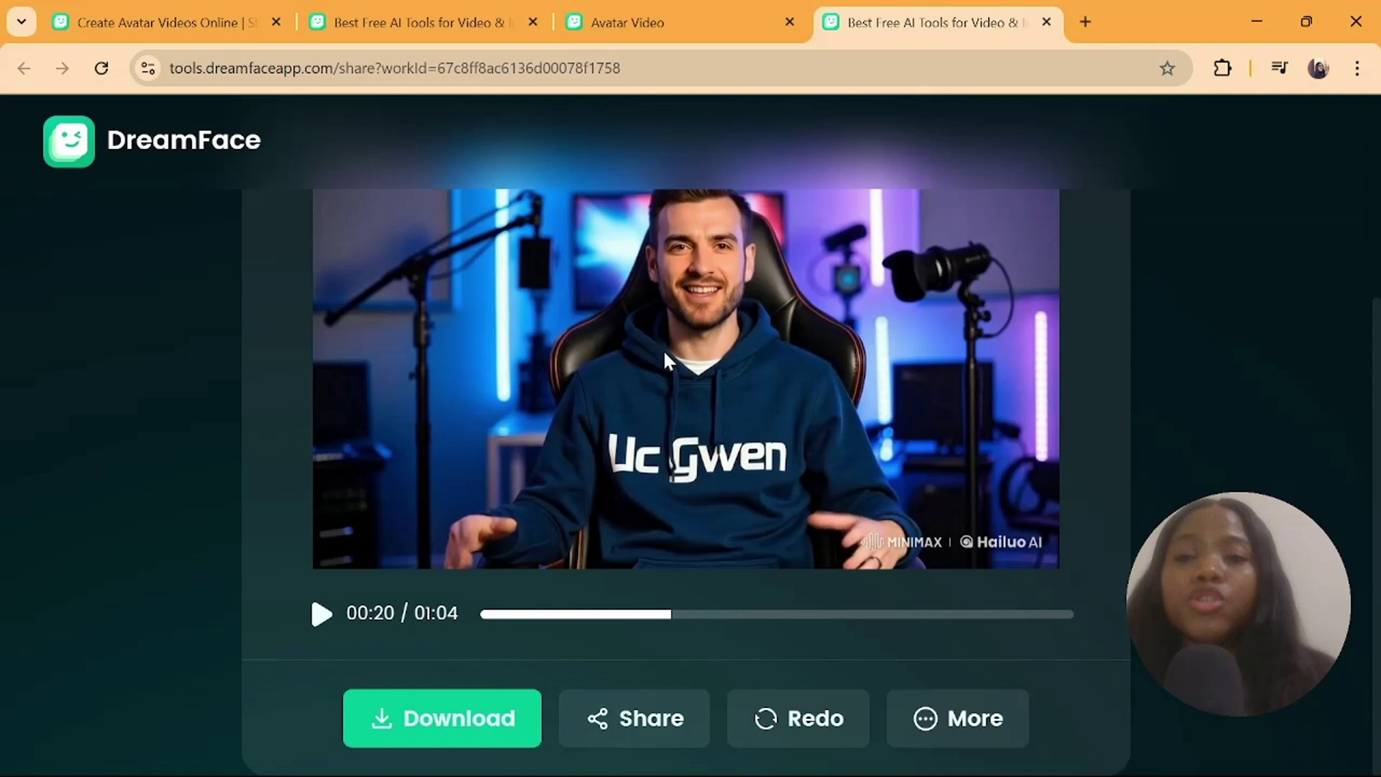
left_click(460, 719)
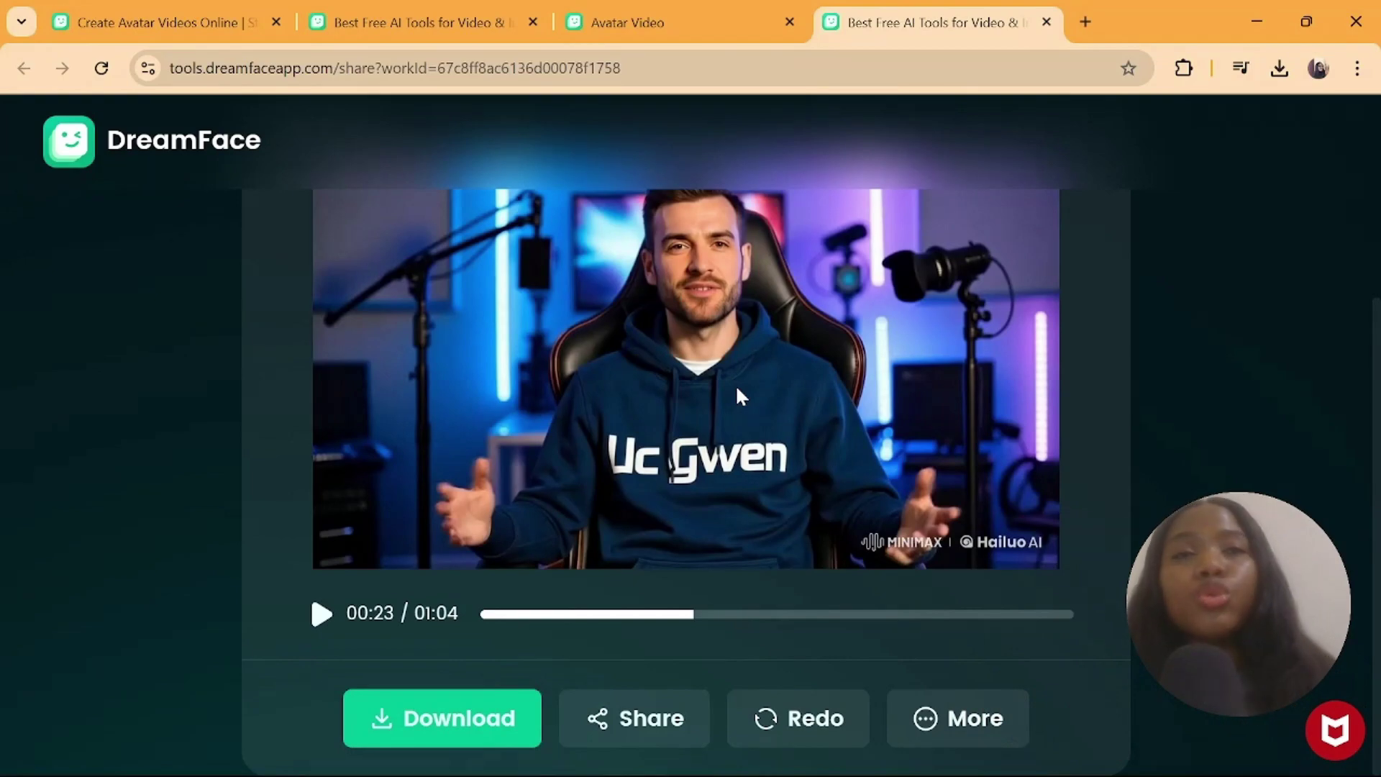
Step: Back in Canva, create a new 16:9 presentation
key("alt+Tab")
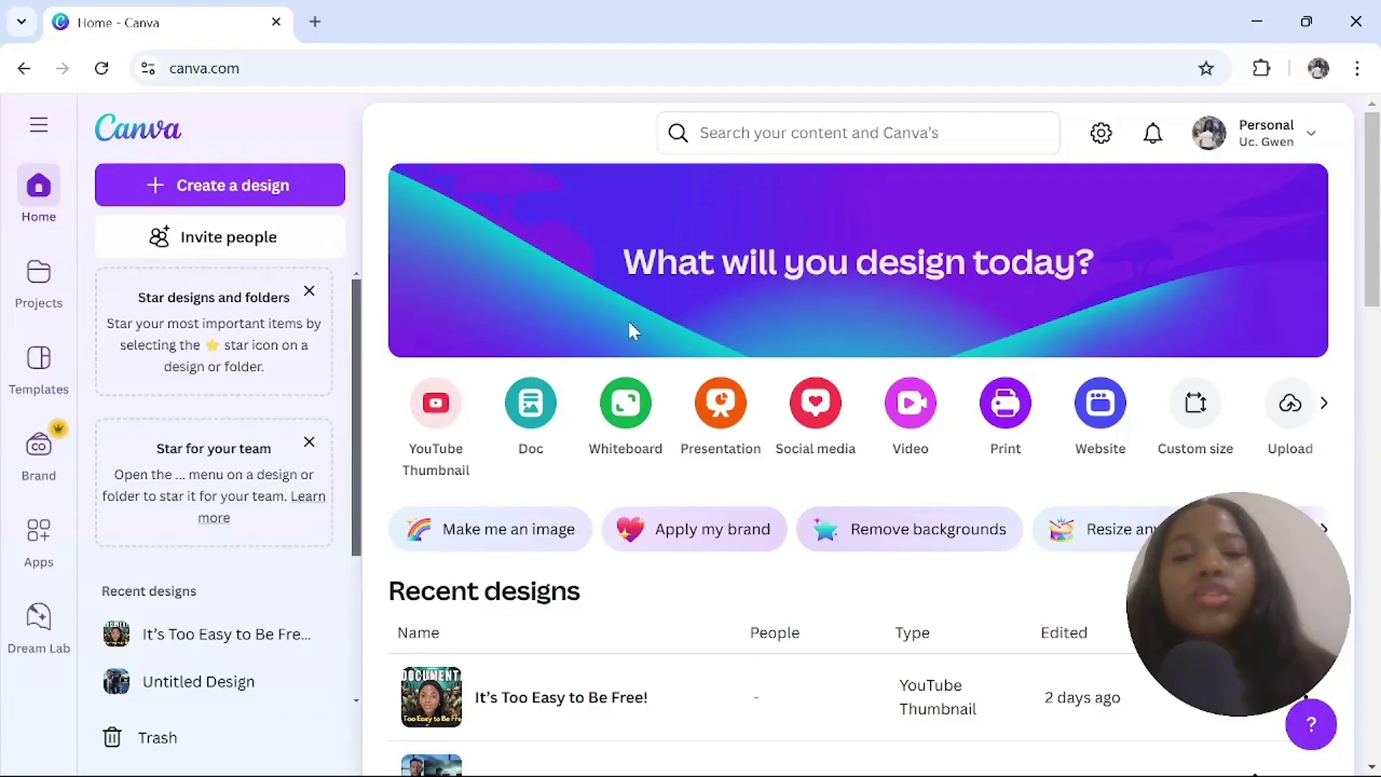
left_click(230, 184)
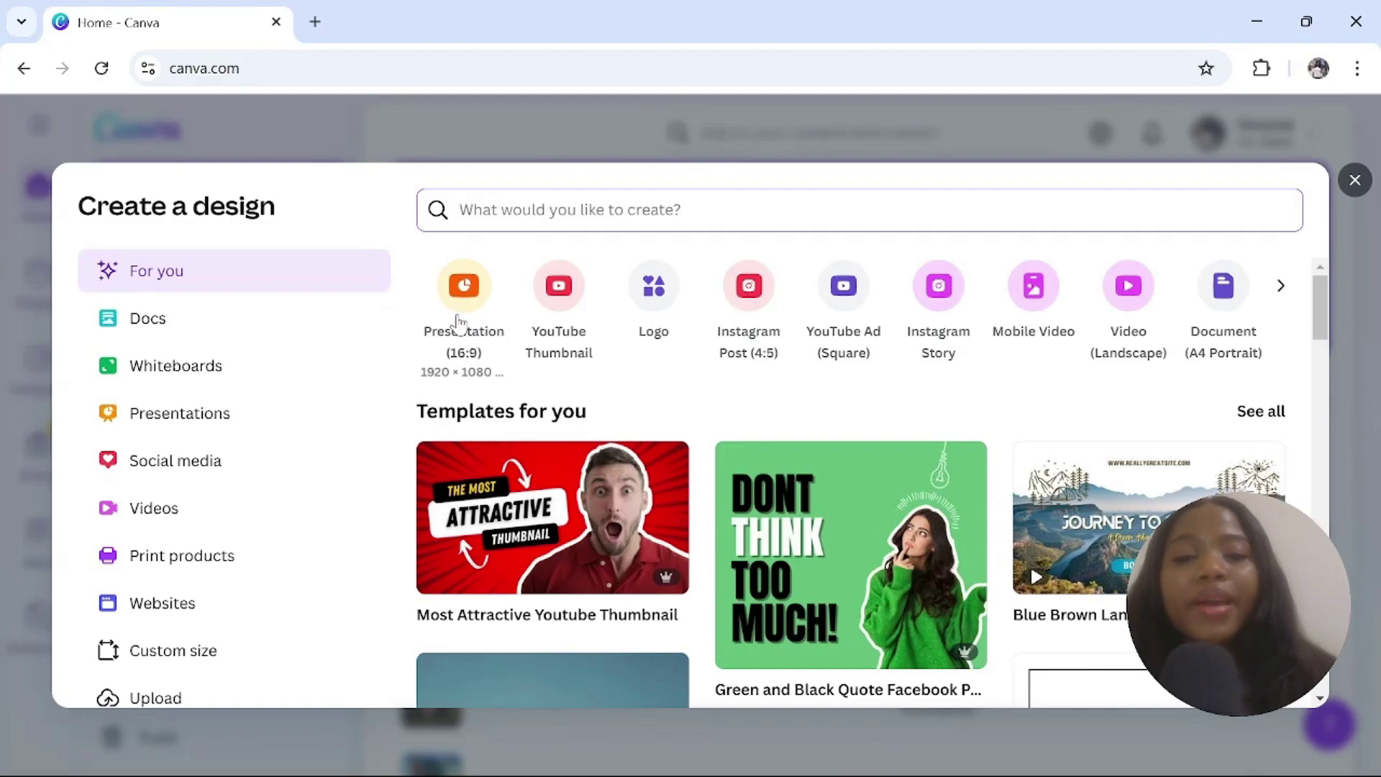
left_click(453, 305)
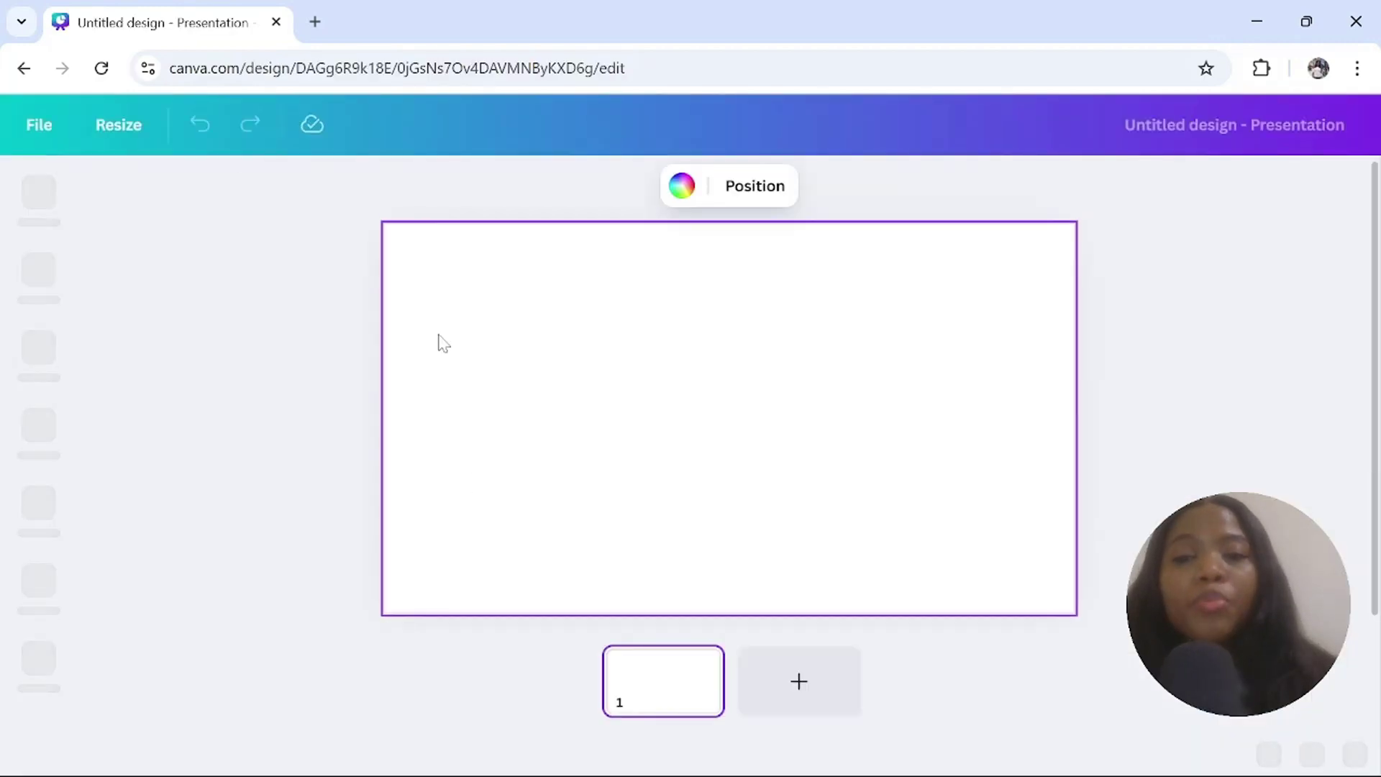
Step: Search Elements for 'a presenter' and add the suited newsreader video to page 1
left_click(37, 266)
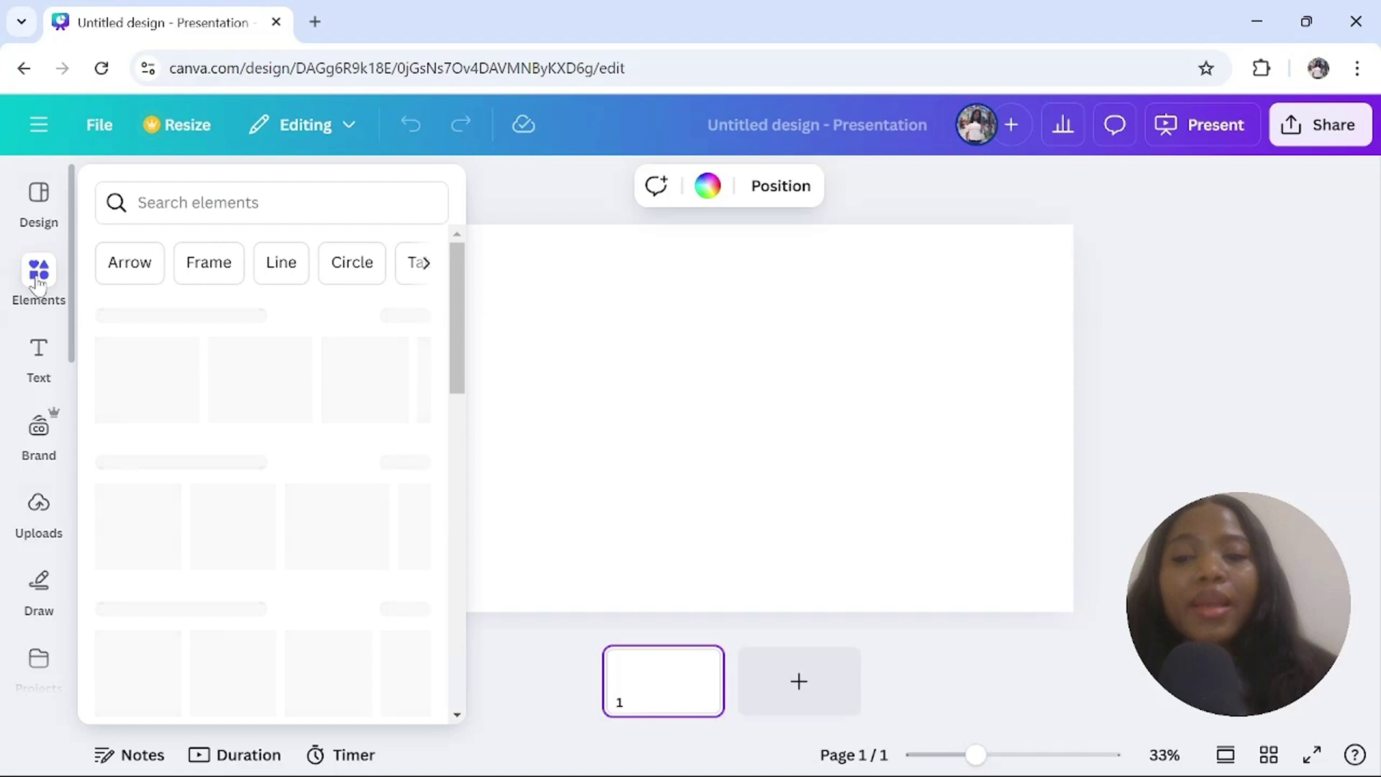
type("a ")
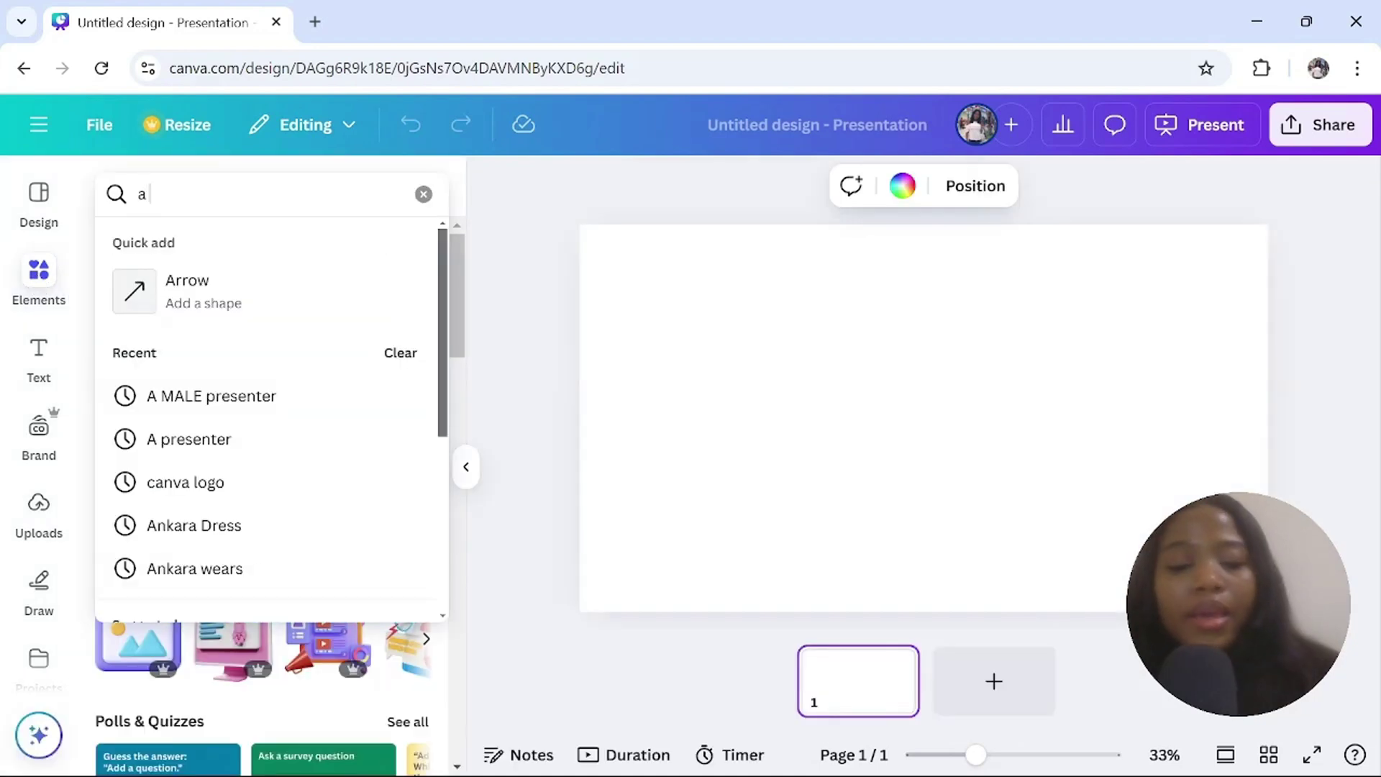
type("presenter")
key("Return")
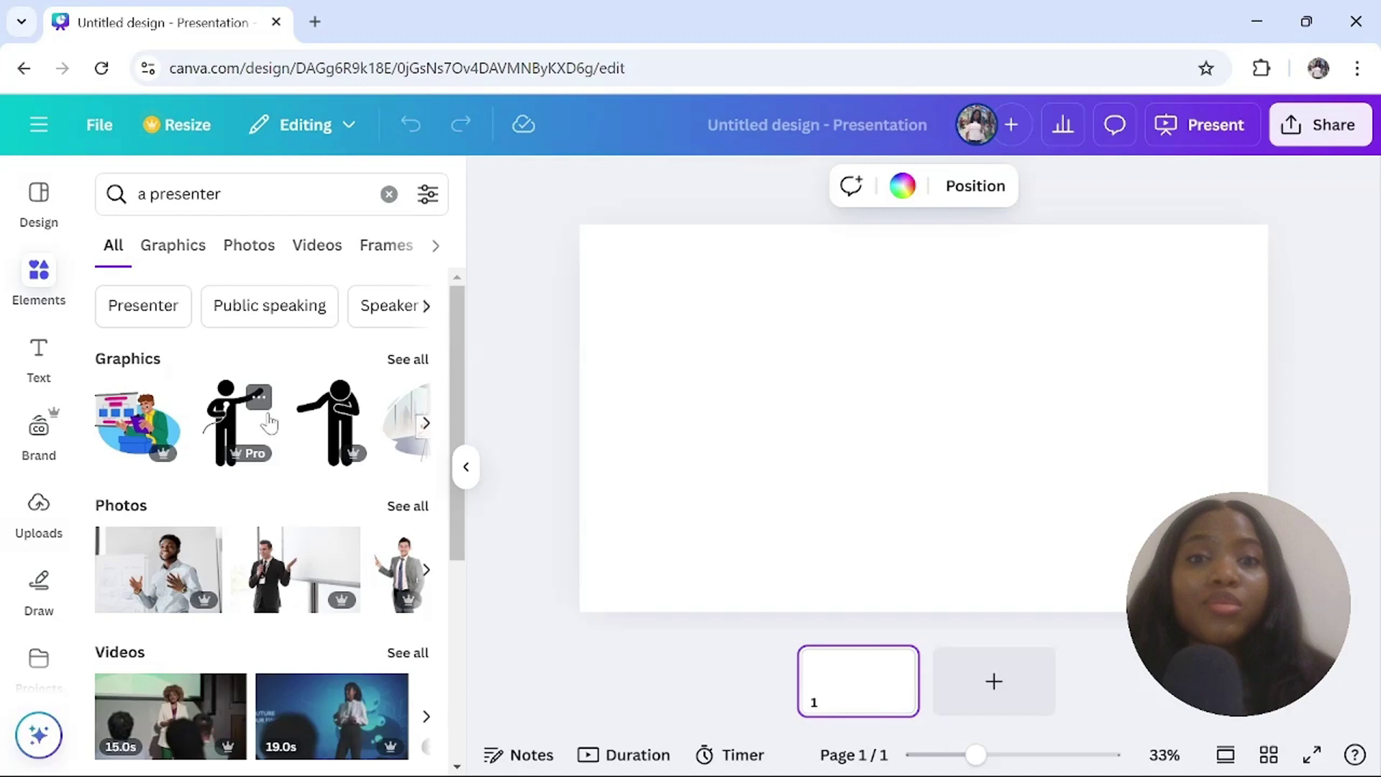
scroll(372, 548, "down", 3)
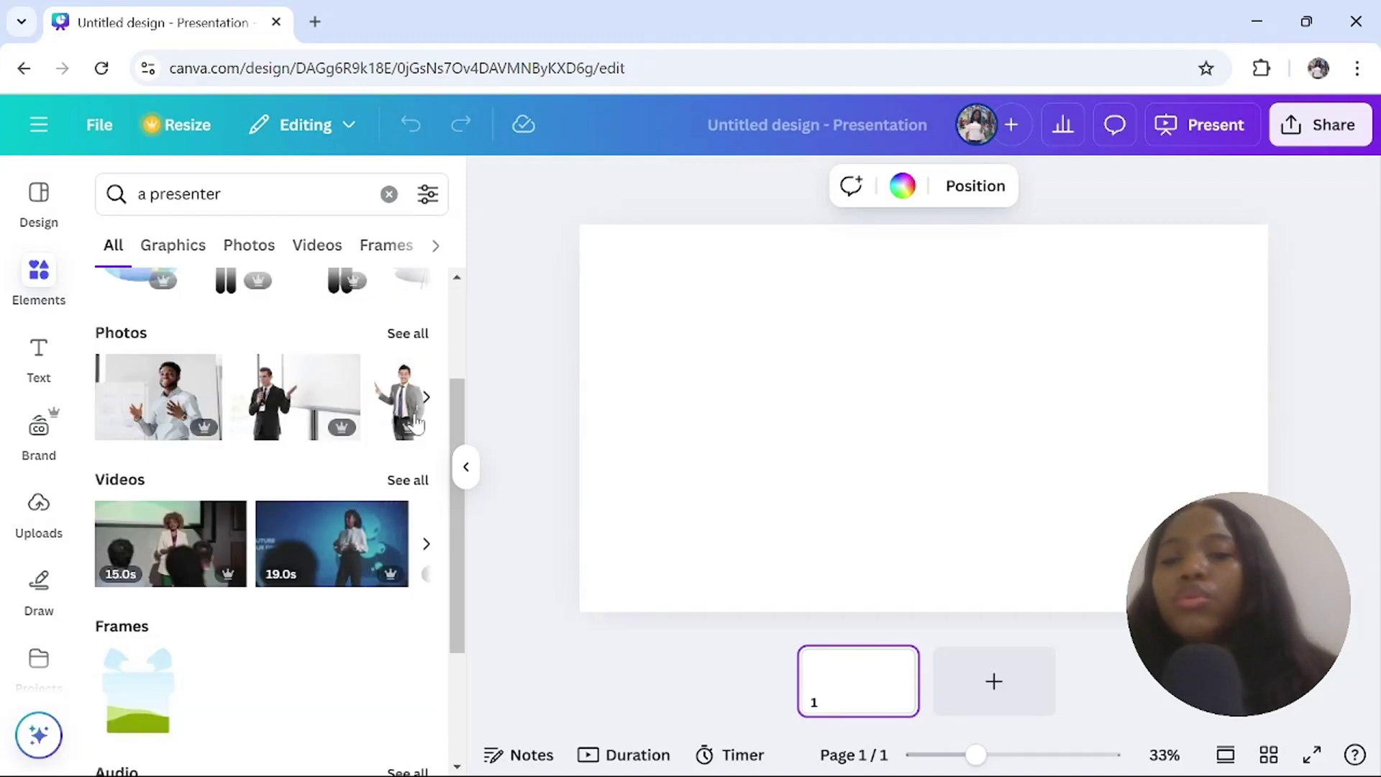
left_click(402, 481)
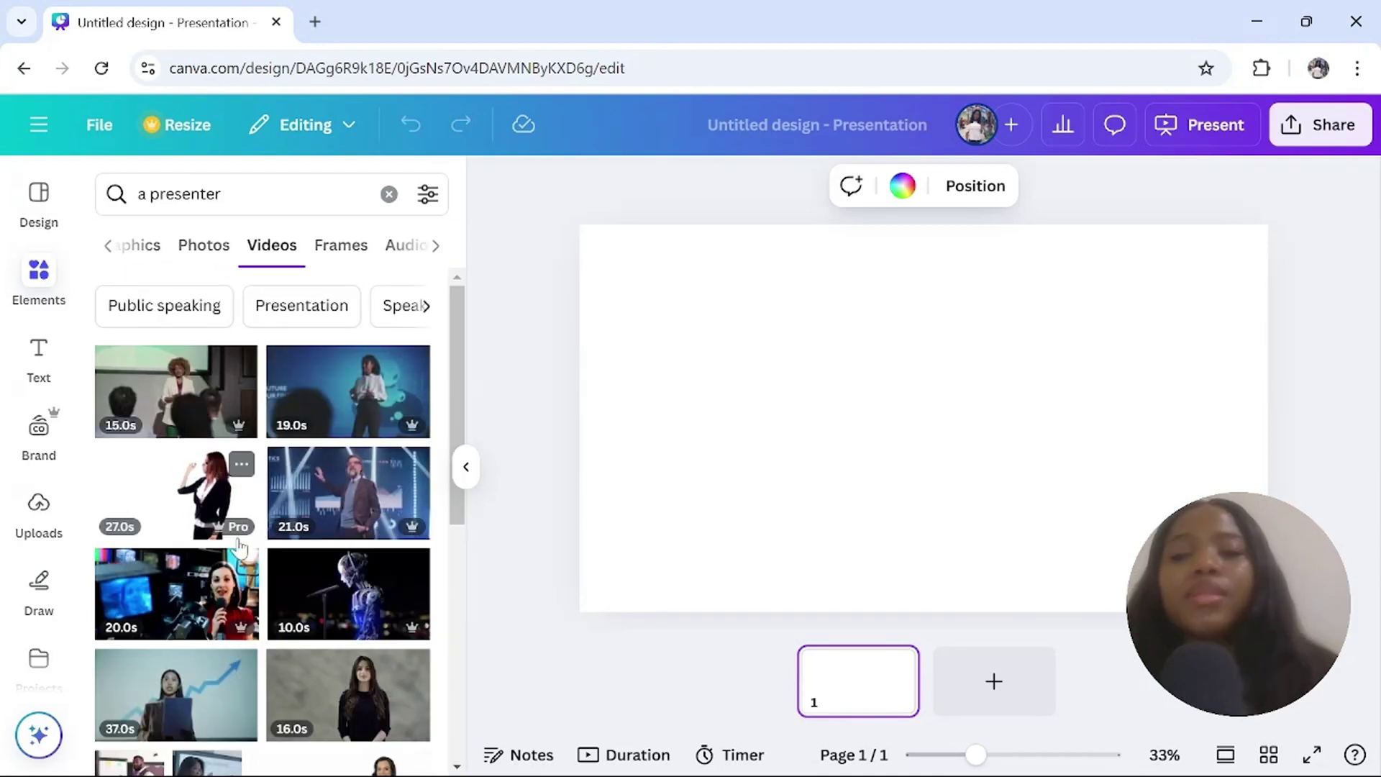
scroll(240, 546, "down", 6)
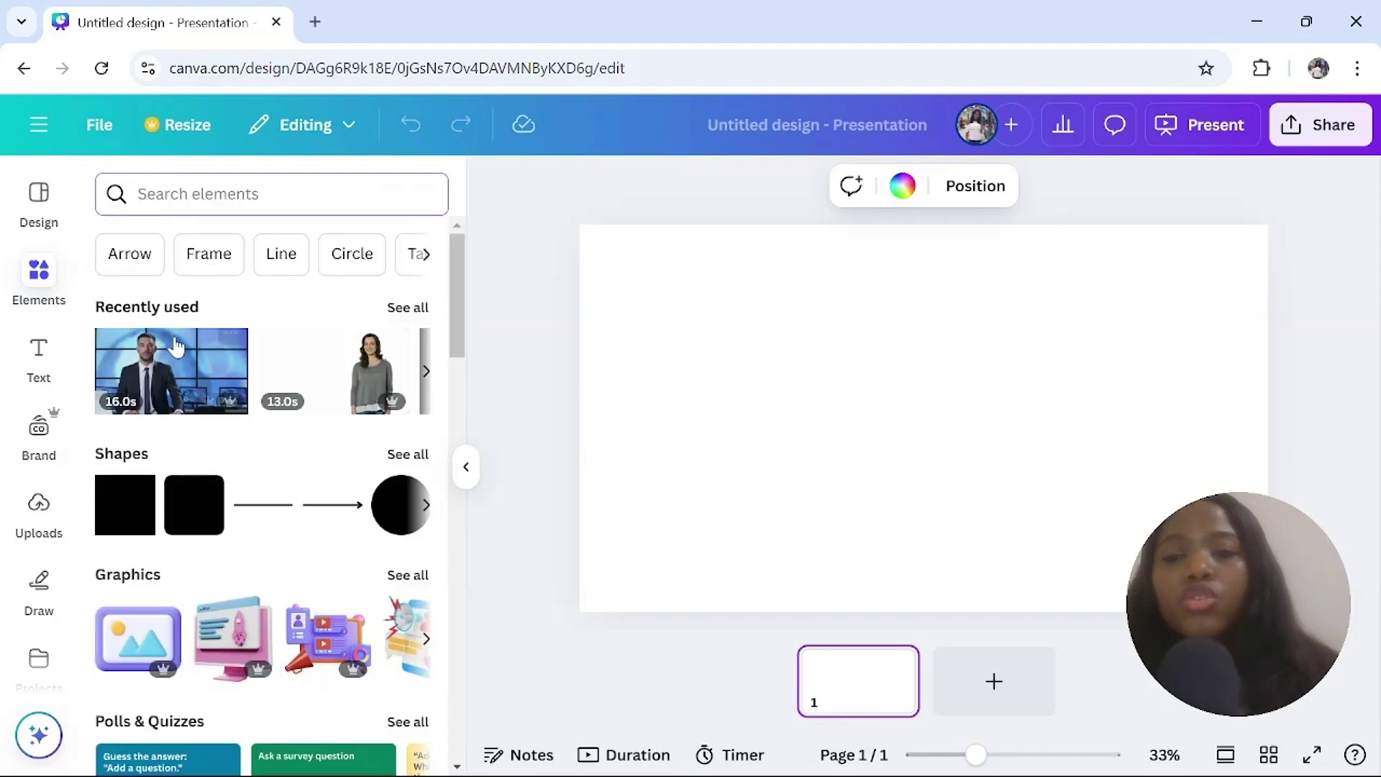
left_click(176, 345)
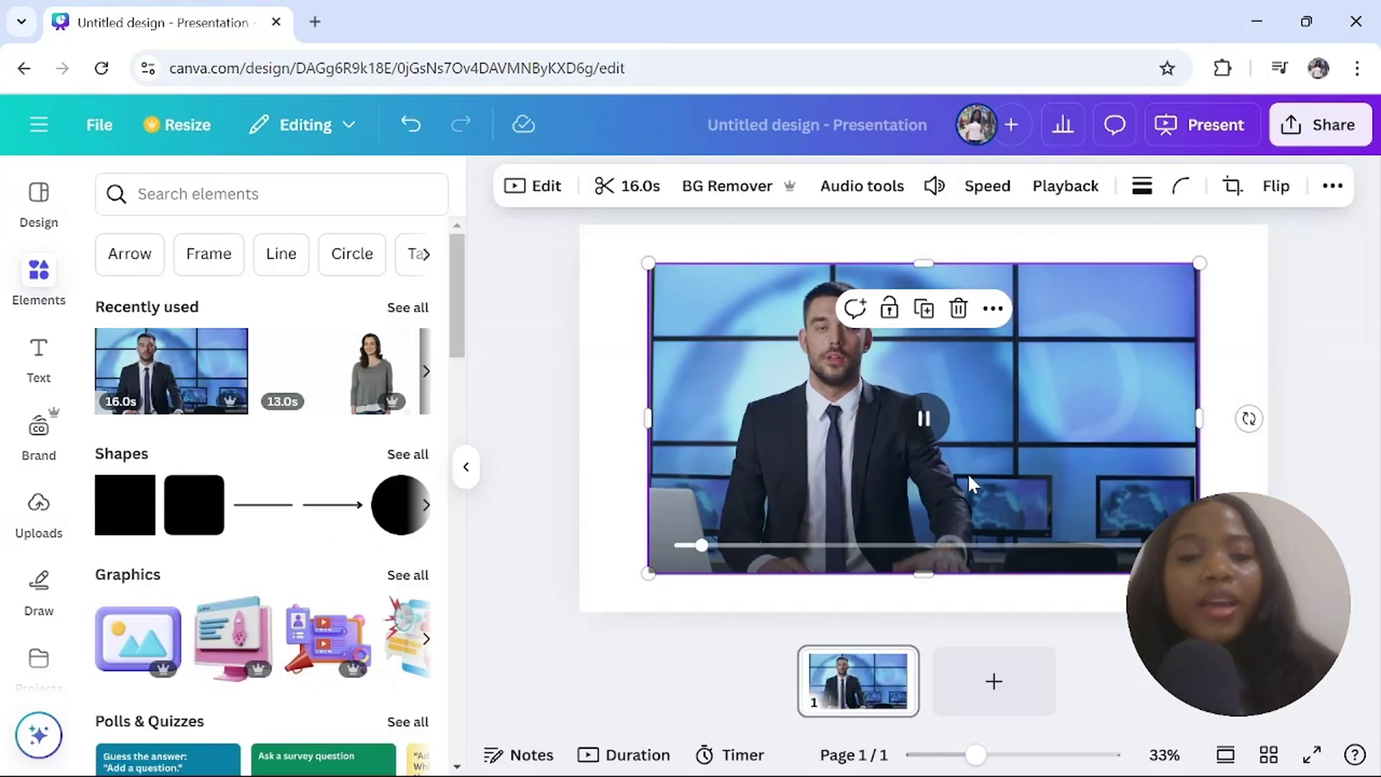
Step: Check the clip length, then download the presenter design as 'Untitled design (4).mp4'
left_click(993, 307)
left_click(623, 755)
left_click(518, 651)
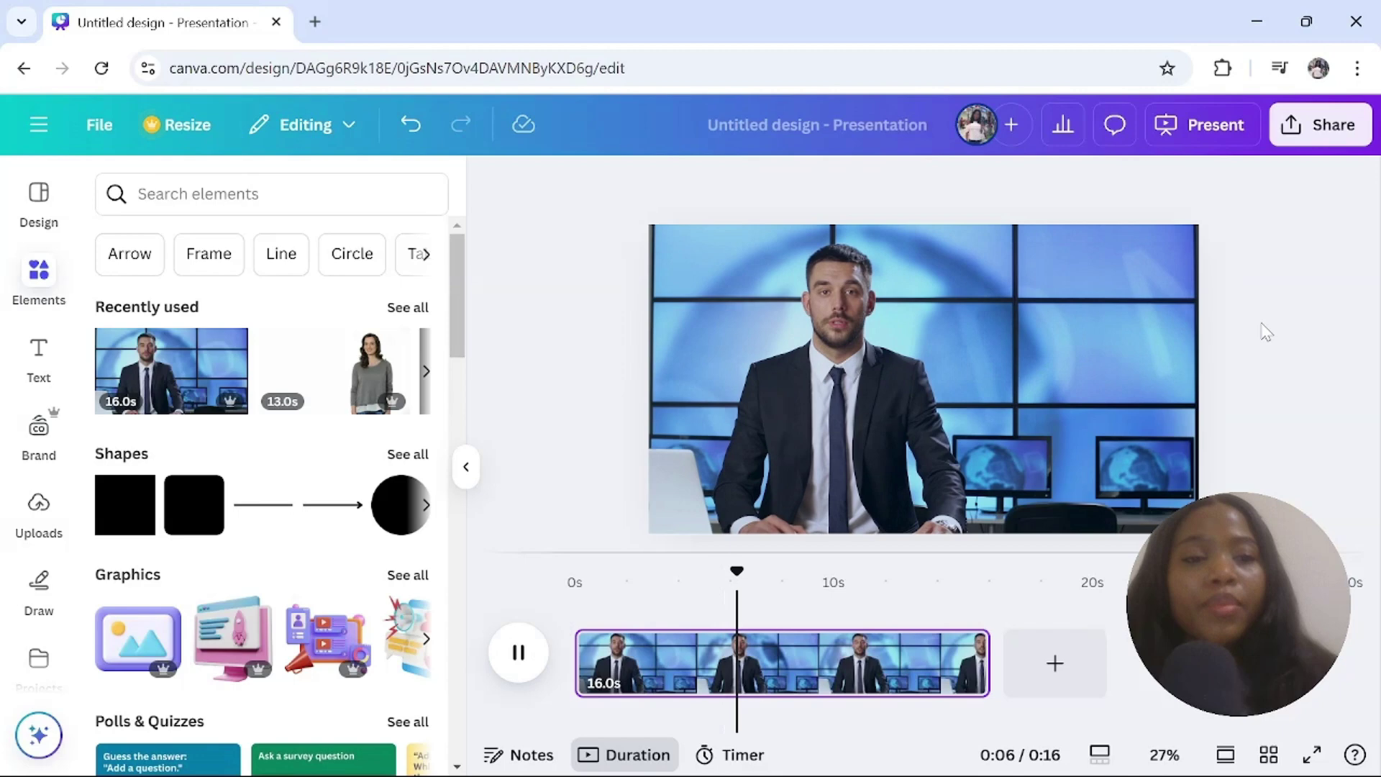
left_click(1319, 124)
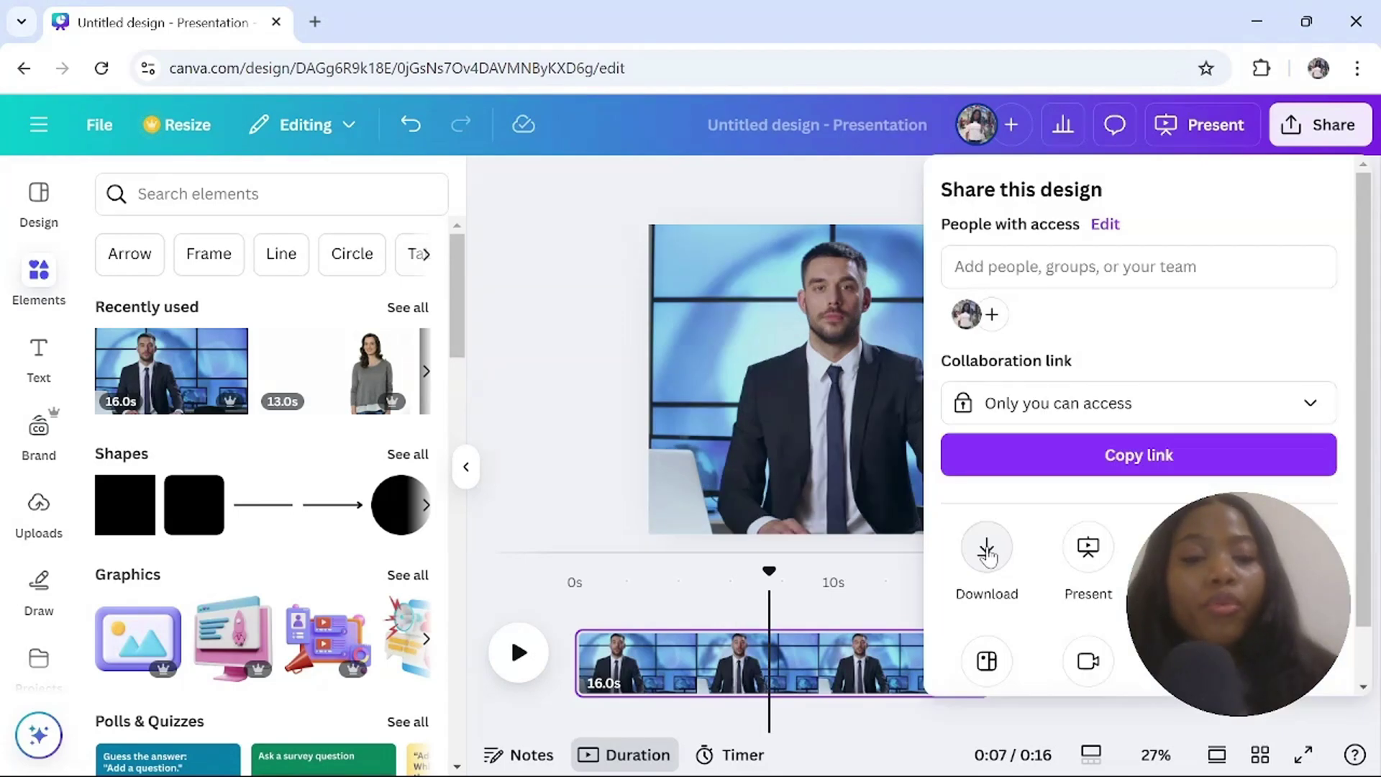
left_click(986, 554)
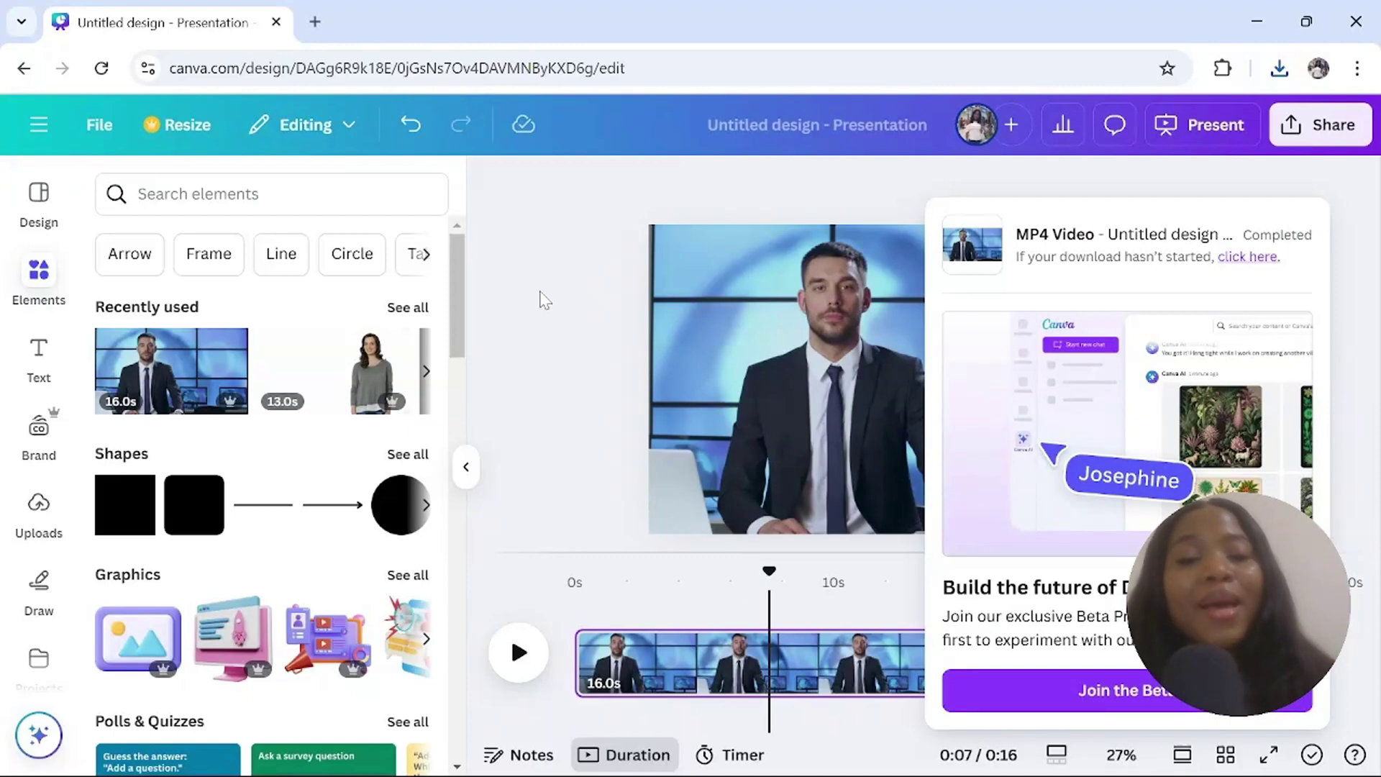
Step: Create another blank 16:9 presentation from Canva's main menu
left_click(39, 127)
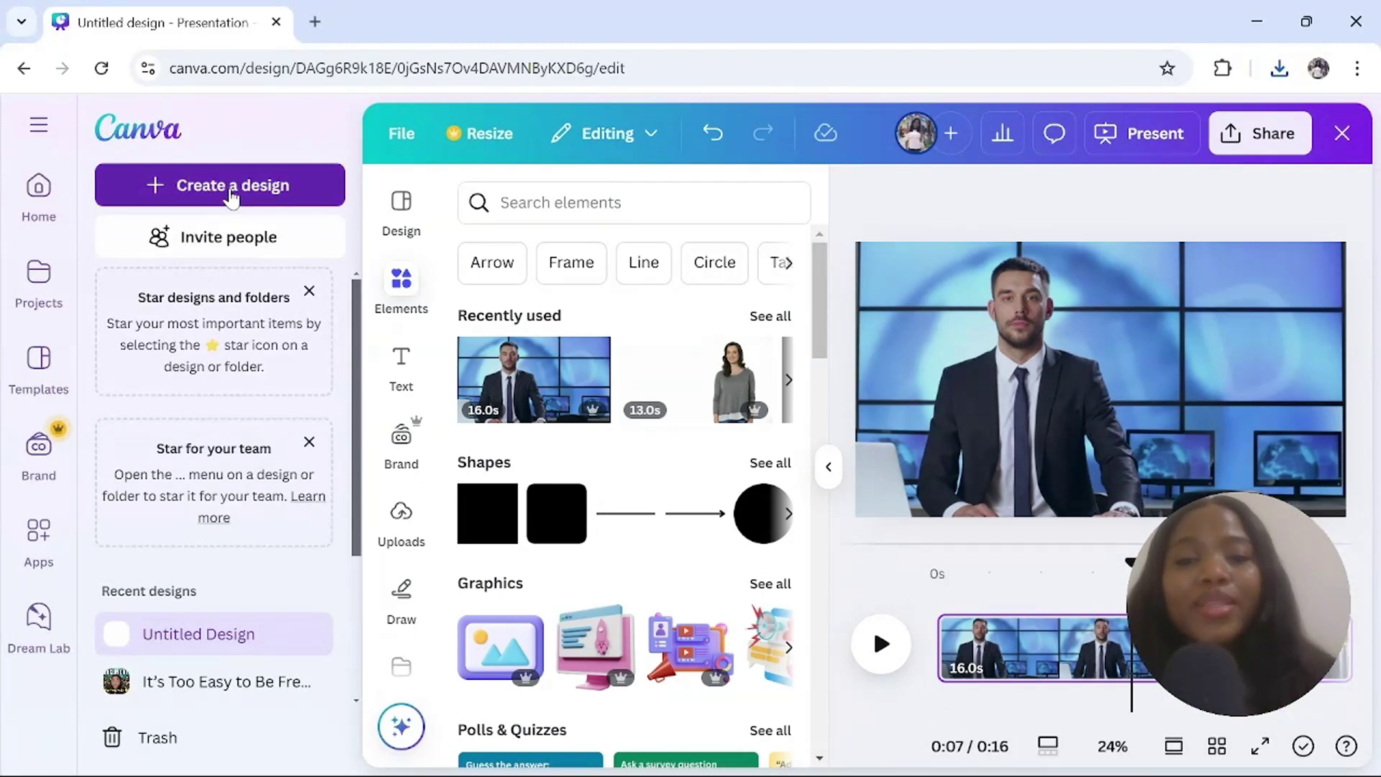
left_click(231, 189)
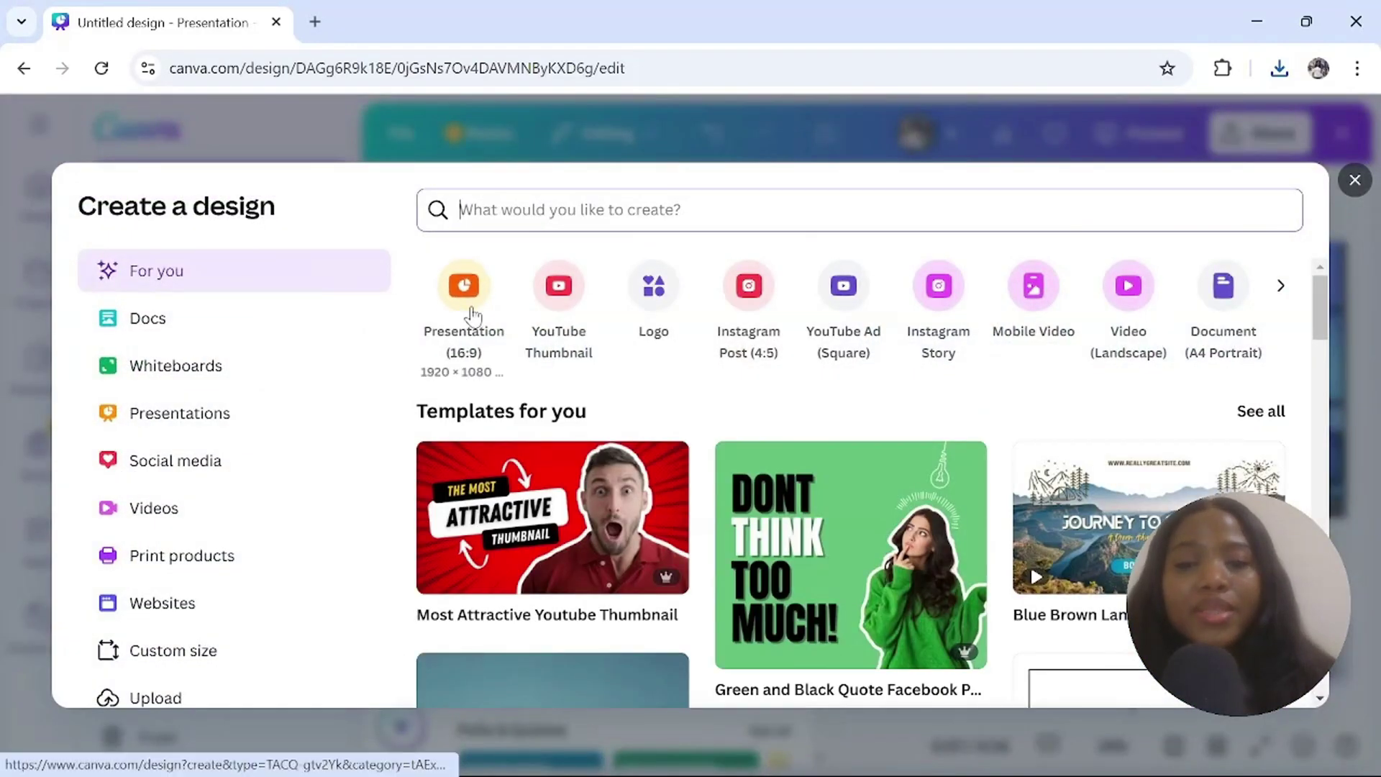
left_click(472, 313)
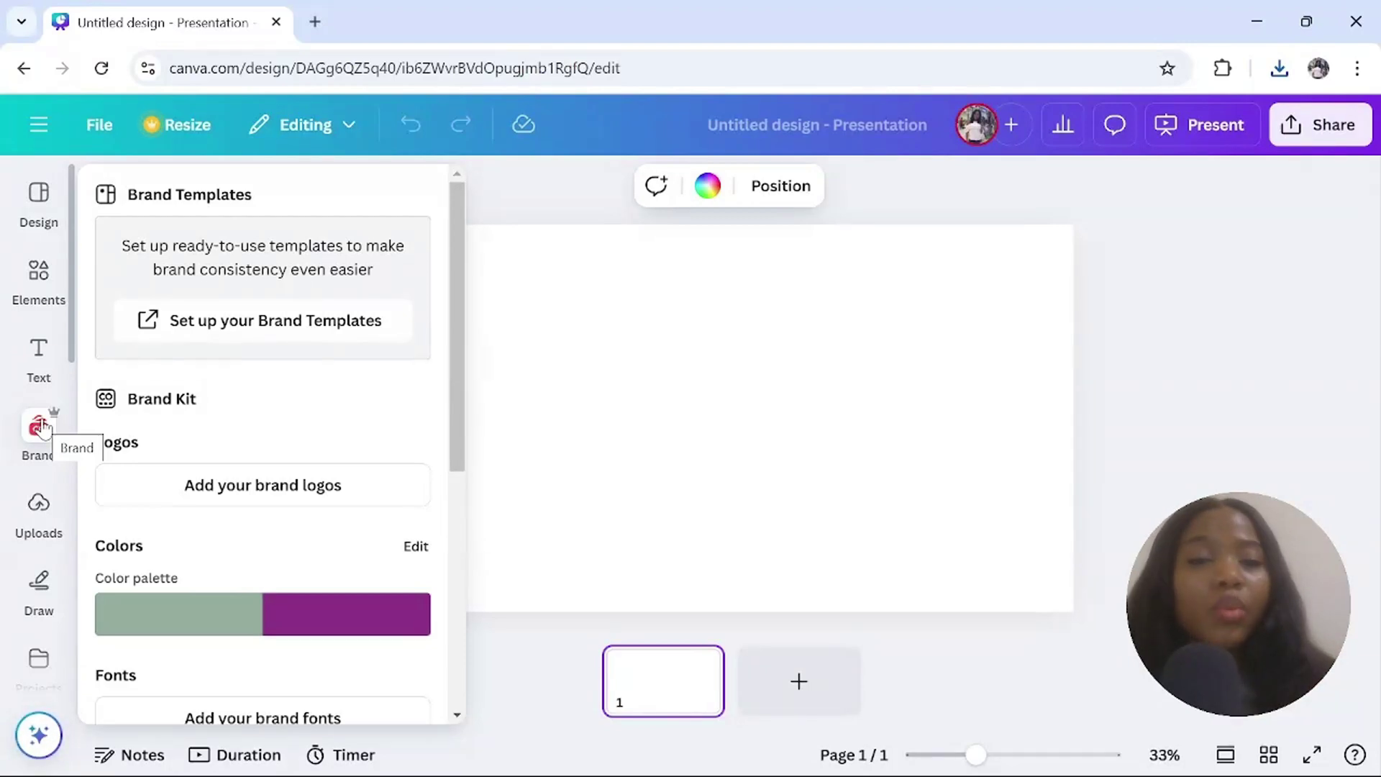
Step: Go to the Uploads panel and start uploading a video from the computer
left_click(28, 432)
left_click(39, 507)
left_click(39, 431)
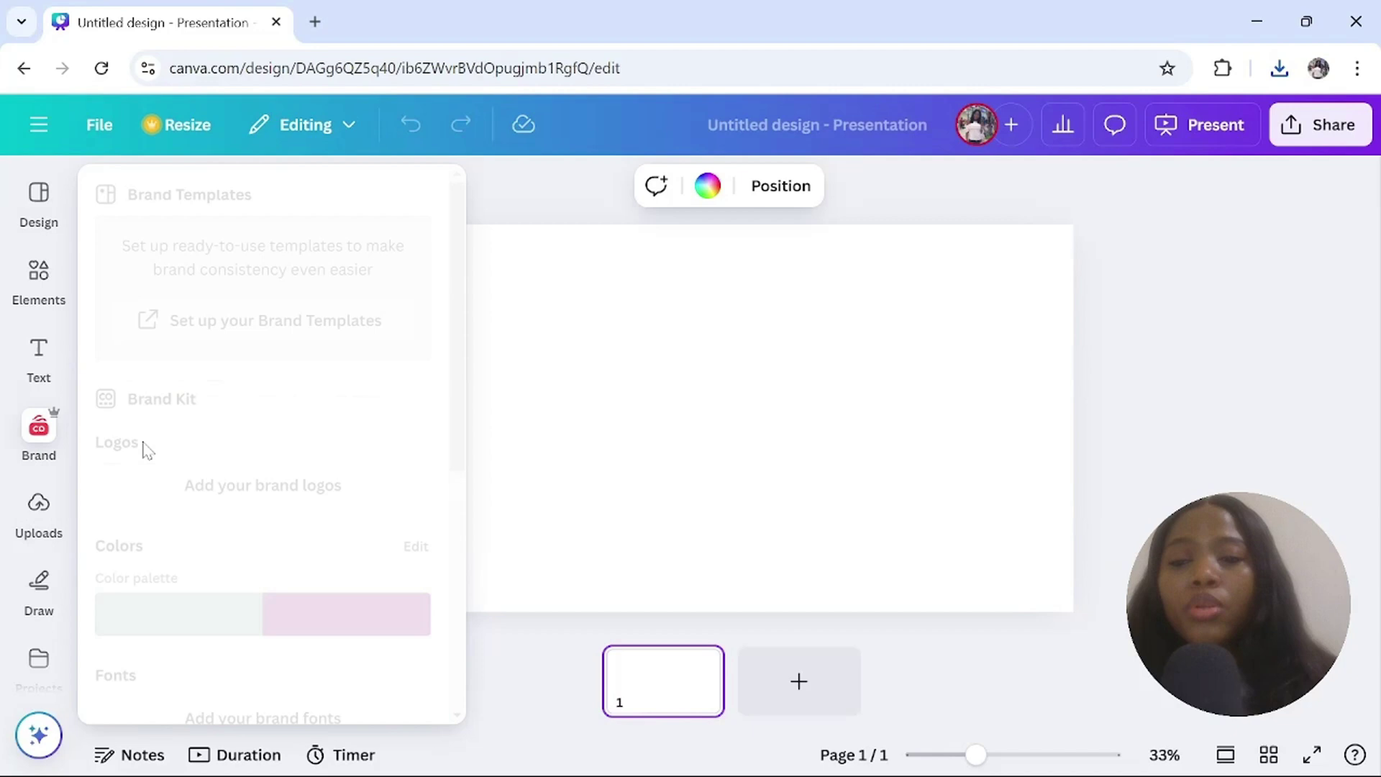
left_click(58, 452)
left_click(12, 514)
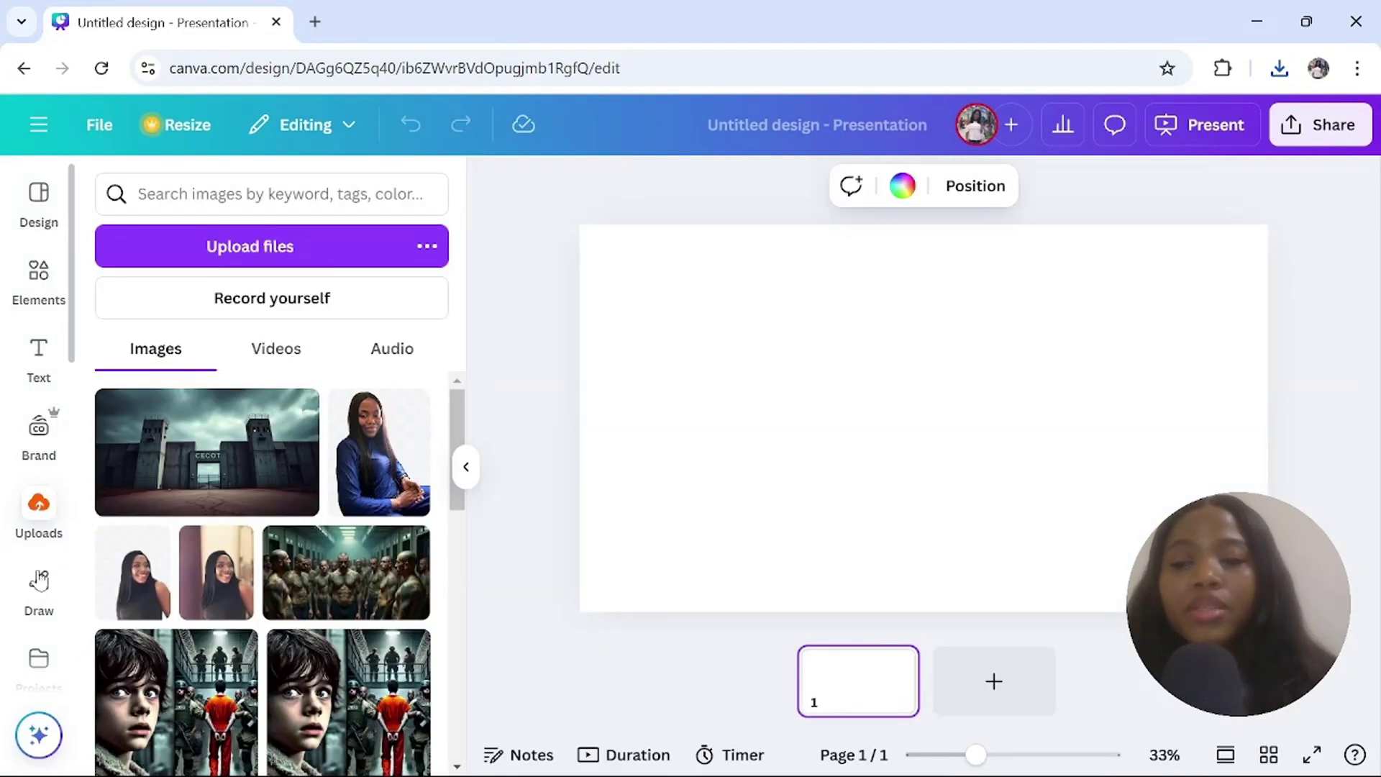
left_click(260, 248)
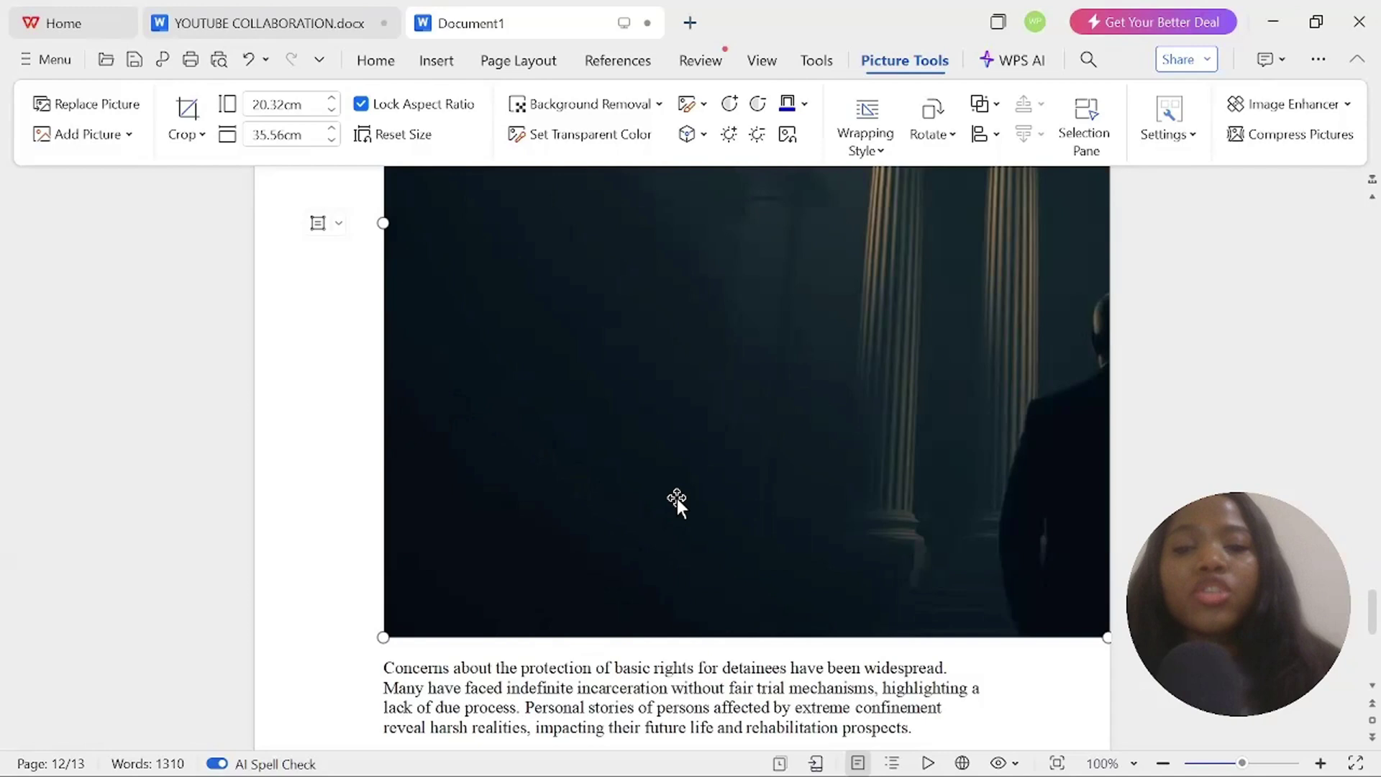
right_click(671, 407)
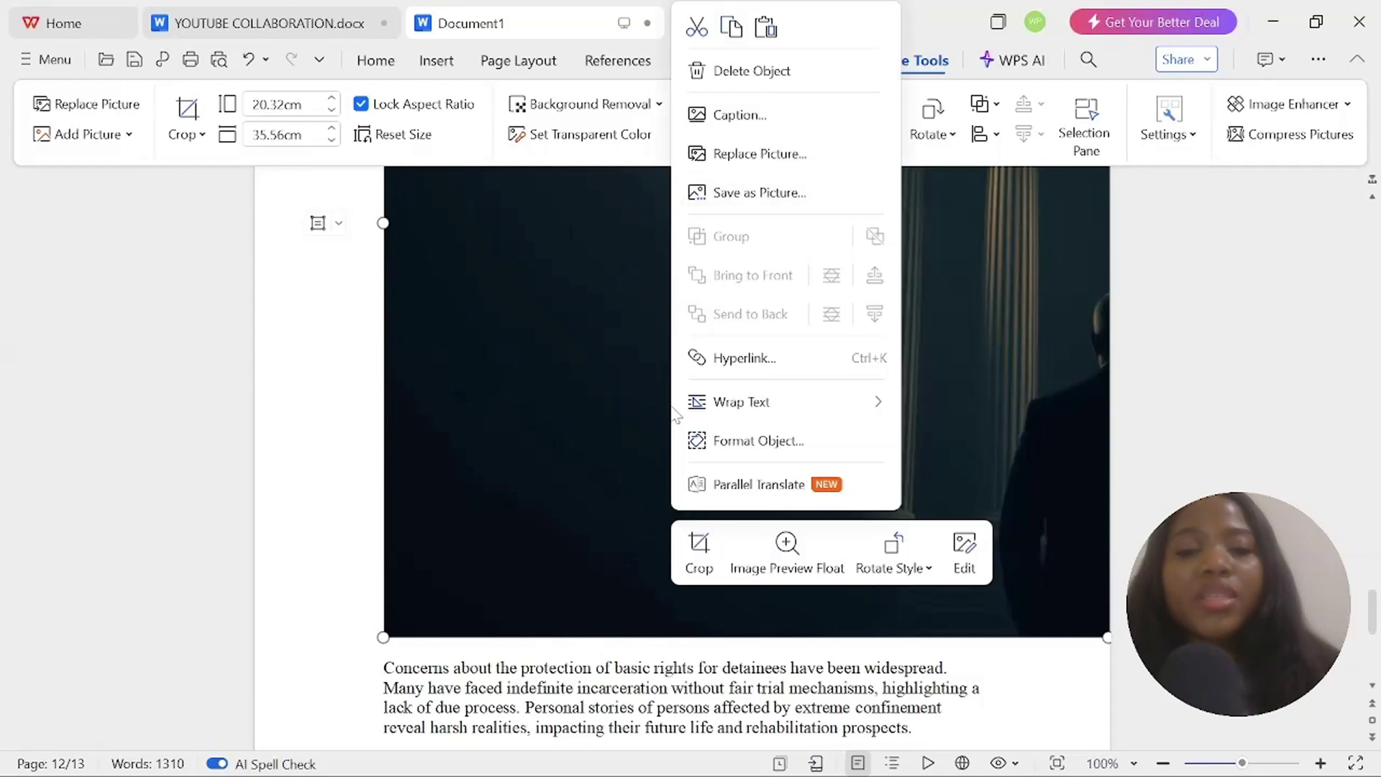
right_click(607, 407)
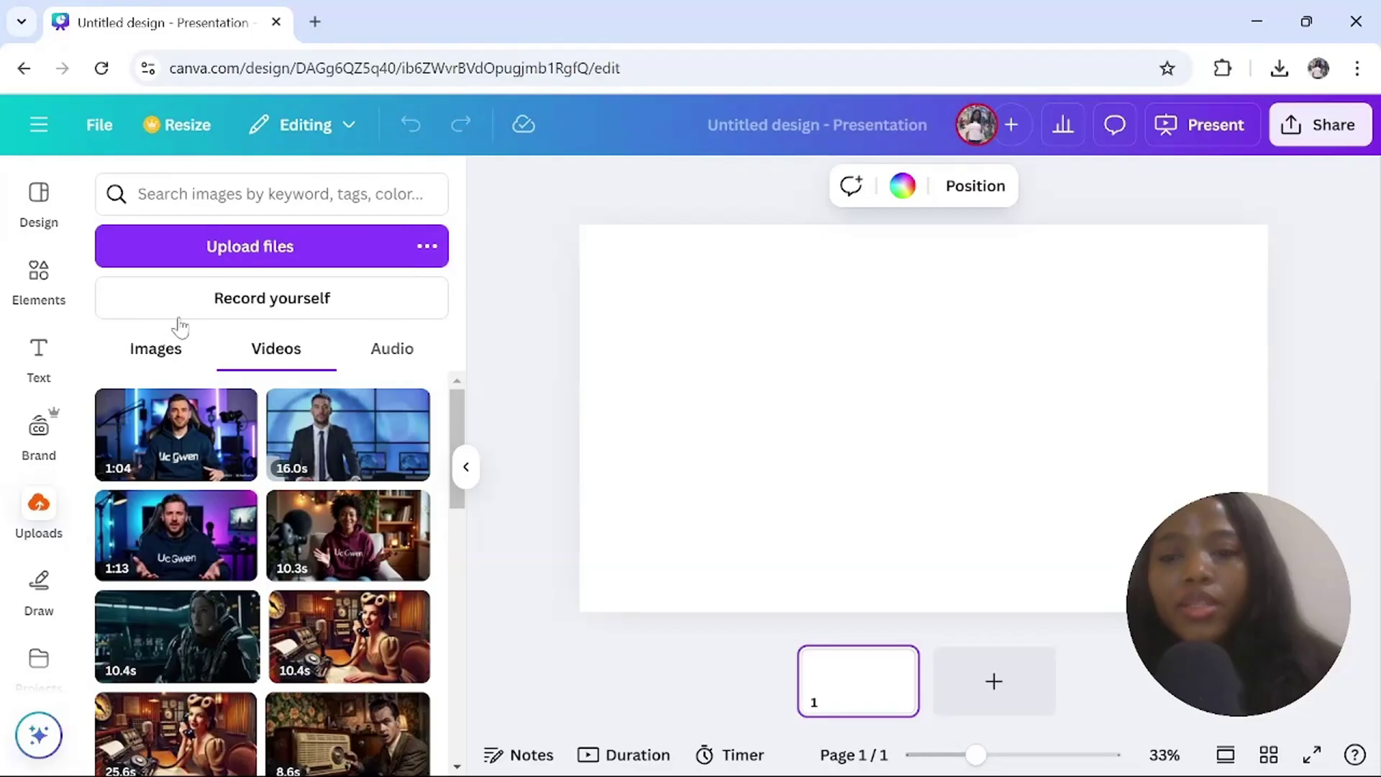
Step: Upload yesterday's El Salvador video file and show the uploaded videos
left_click(207, 264)
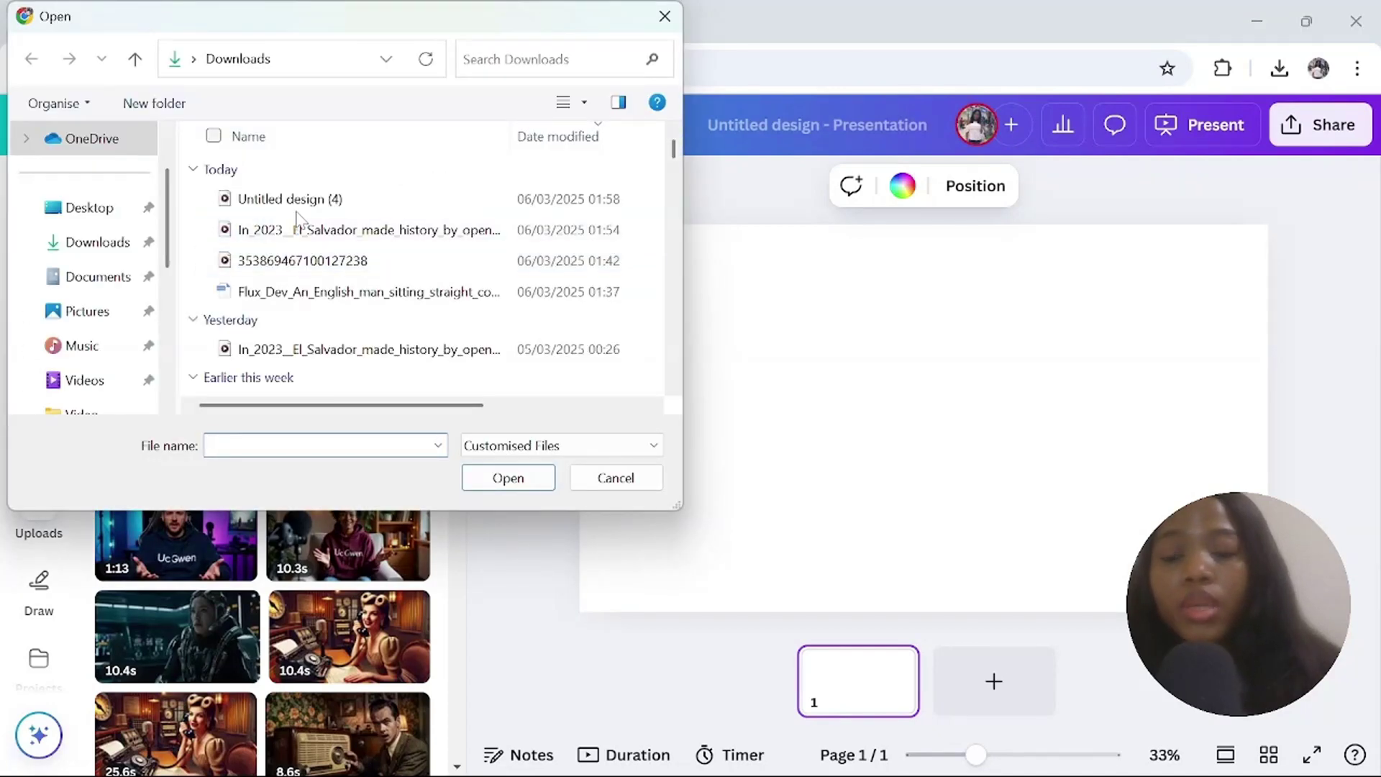
double_click(209, 350)
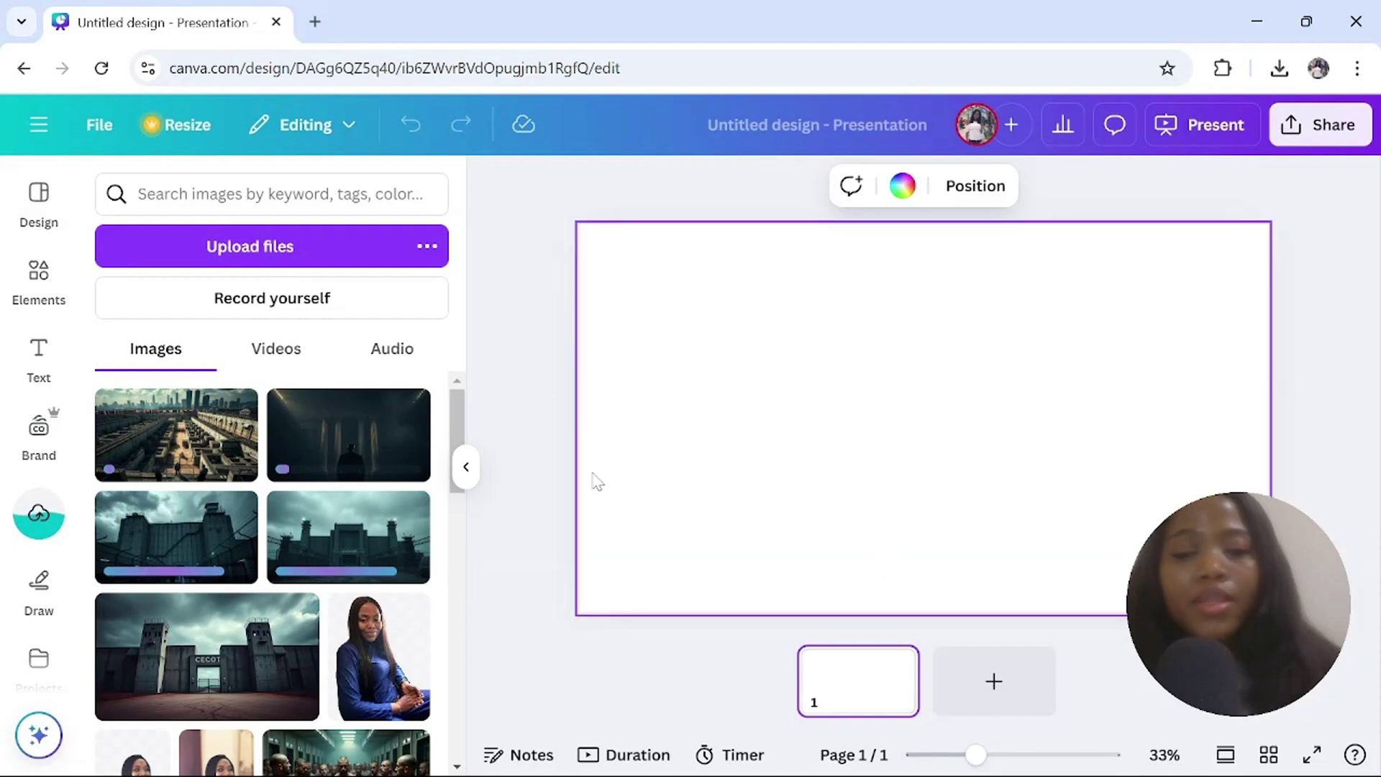
scroll(455, 766, "down", 2)
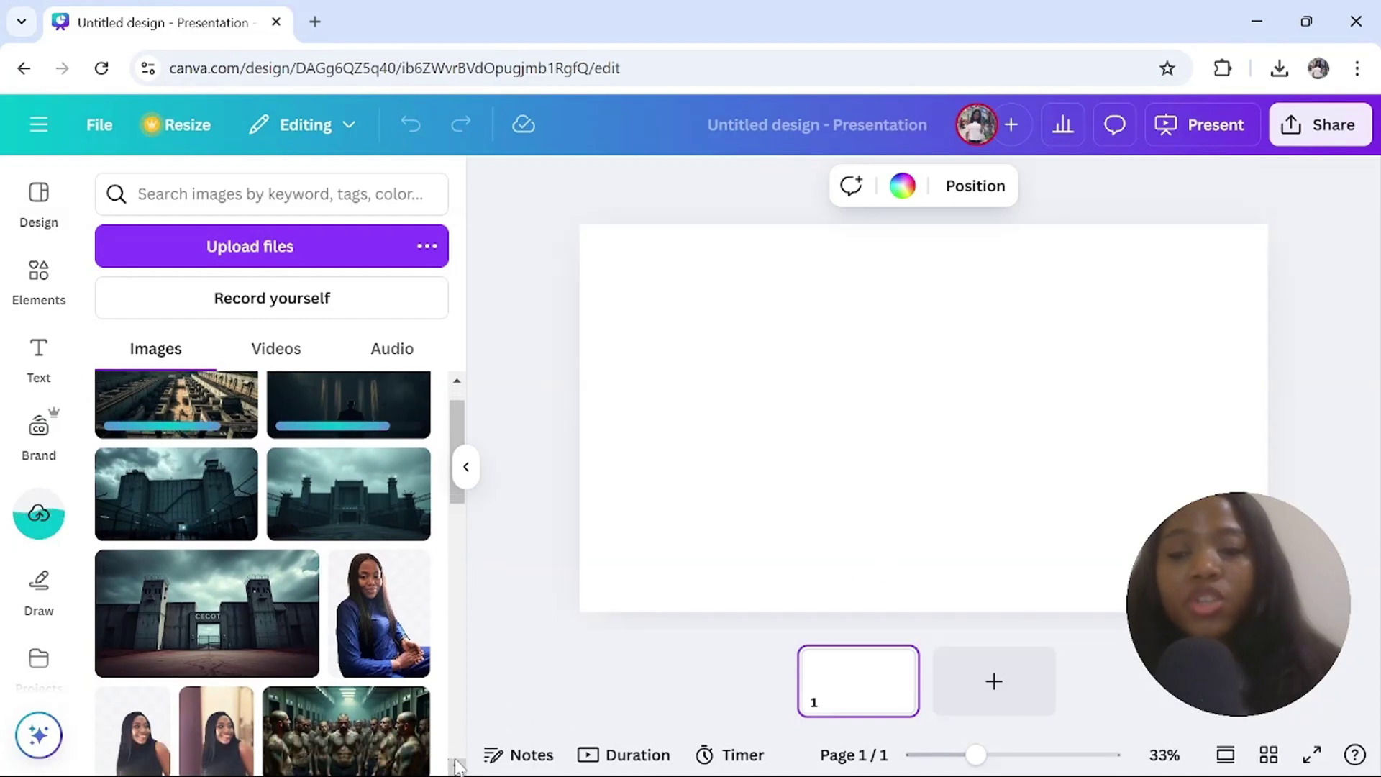
left_click(275, 353)
Step: Add the talking-presenter video and set it as the slide background
left_click(201, 442)
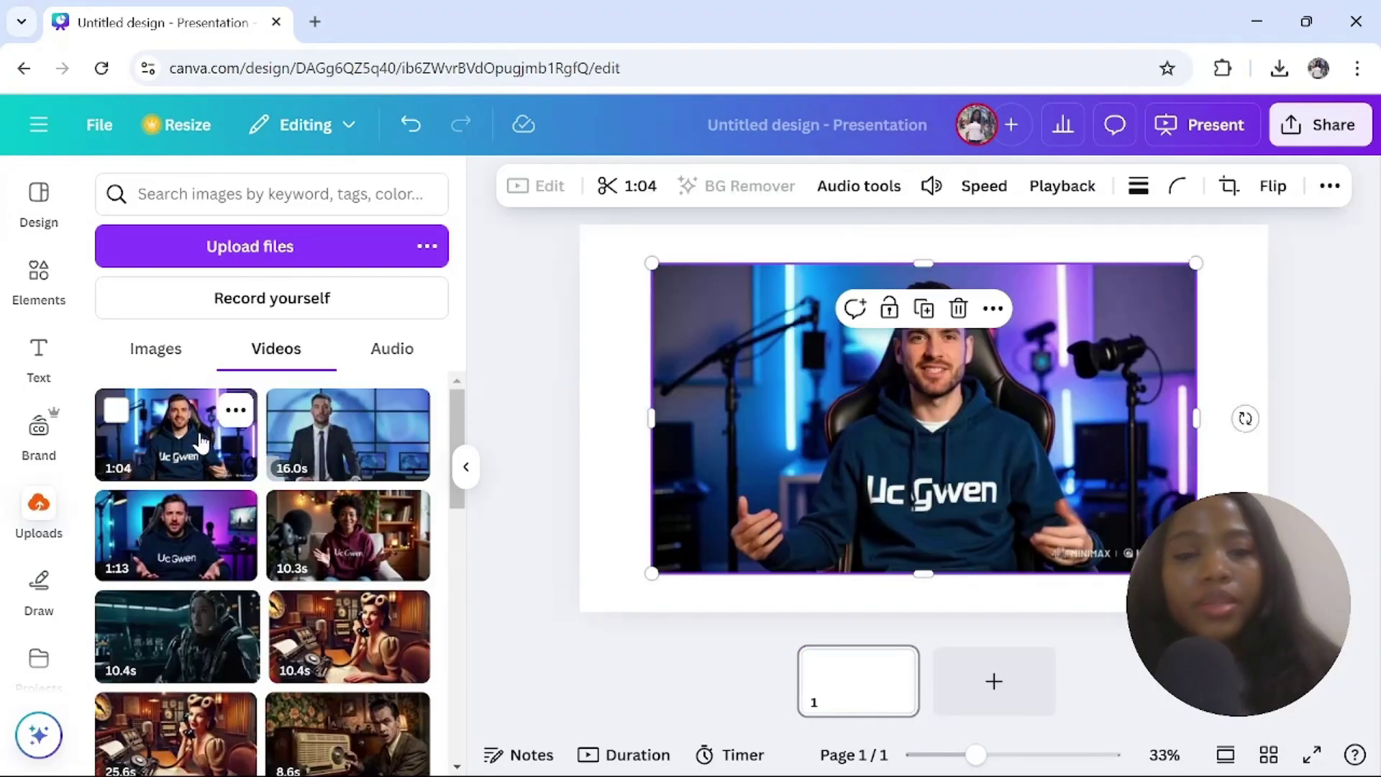
left_click(993, 308)
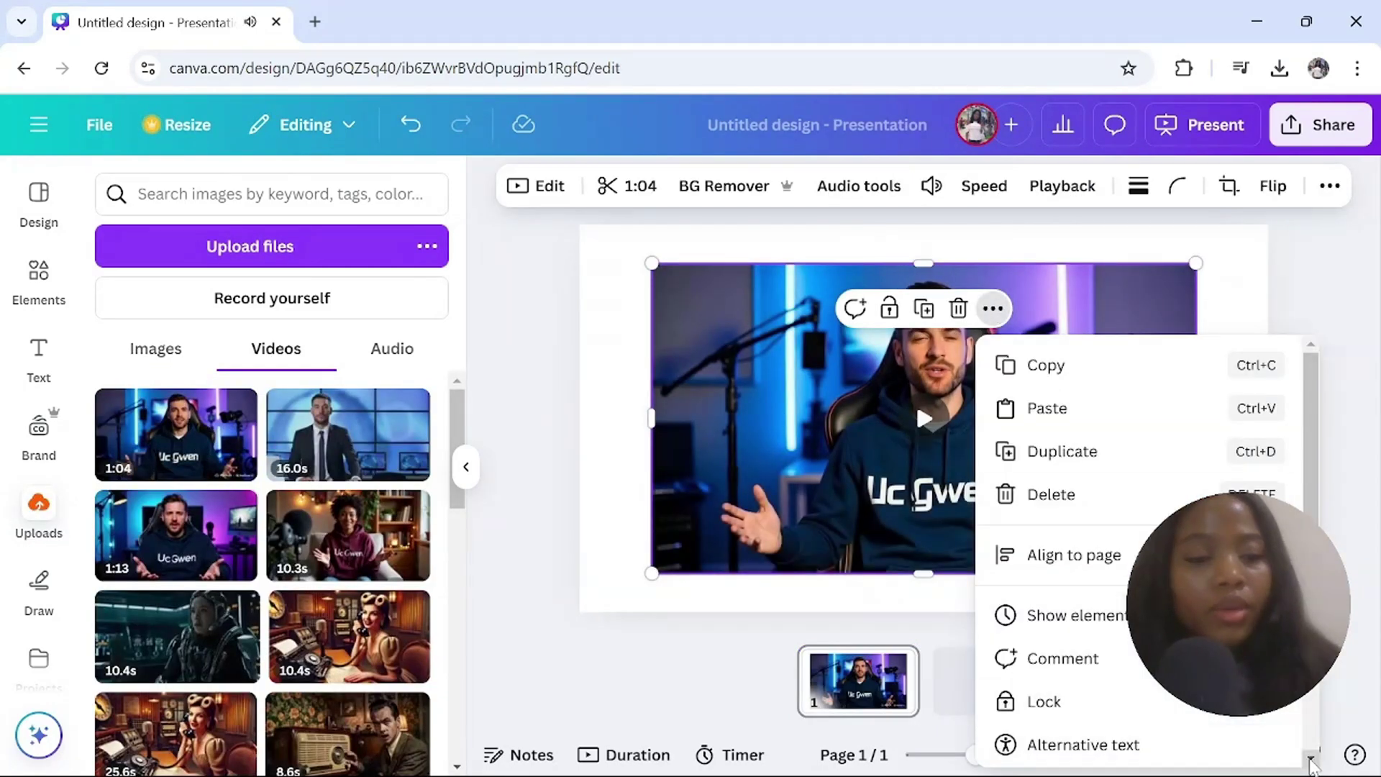
scroll(1078, 647, "down", 1)
left_click(1072, 758)
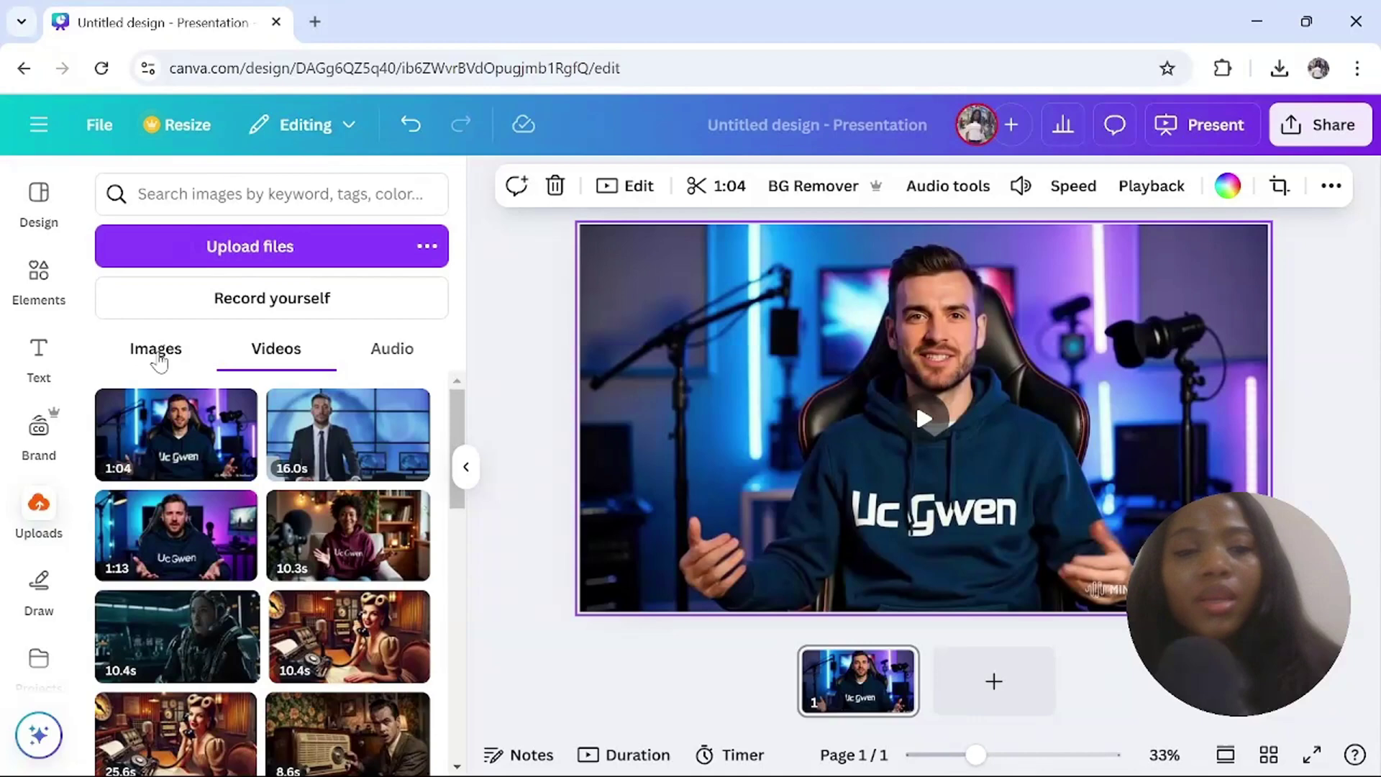
Step: Put the aerial prison image on the slide with a Tumble animation
left_click(153, 359)
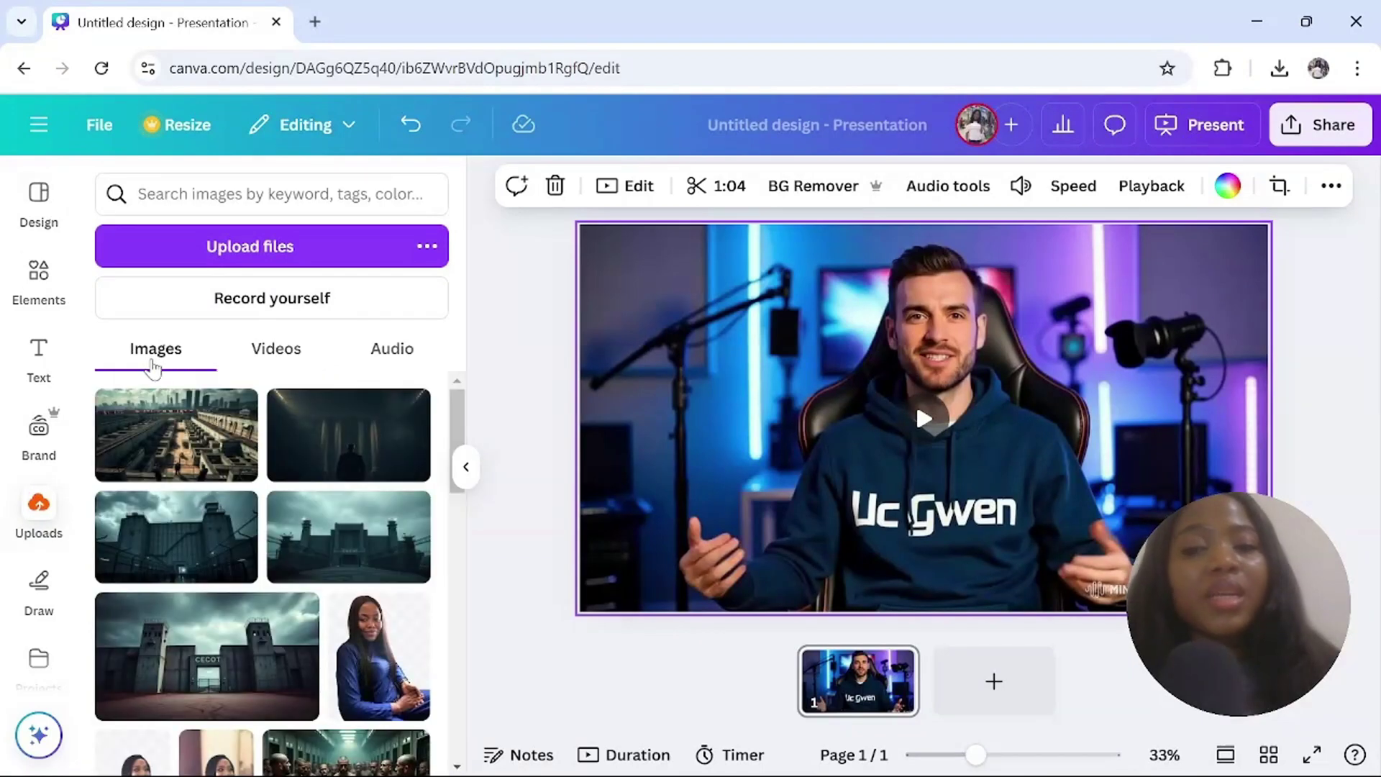
mouse_move(180, 440)
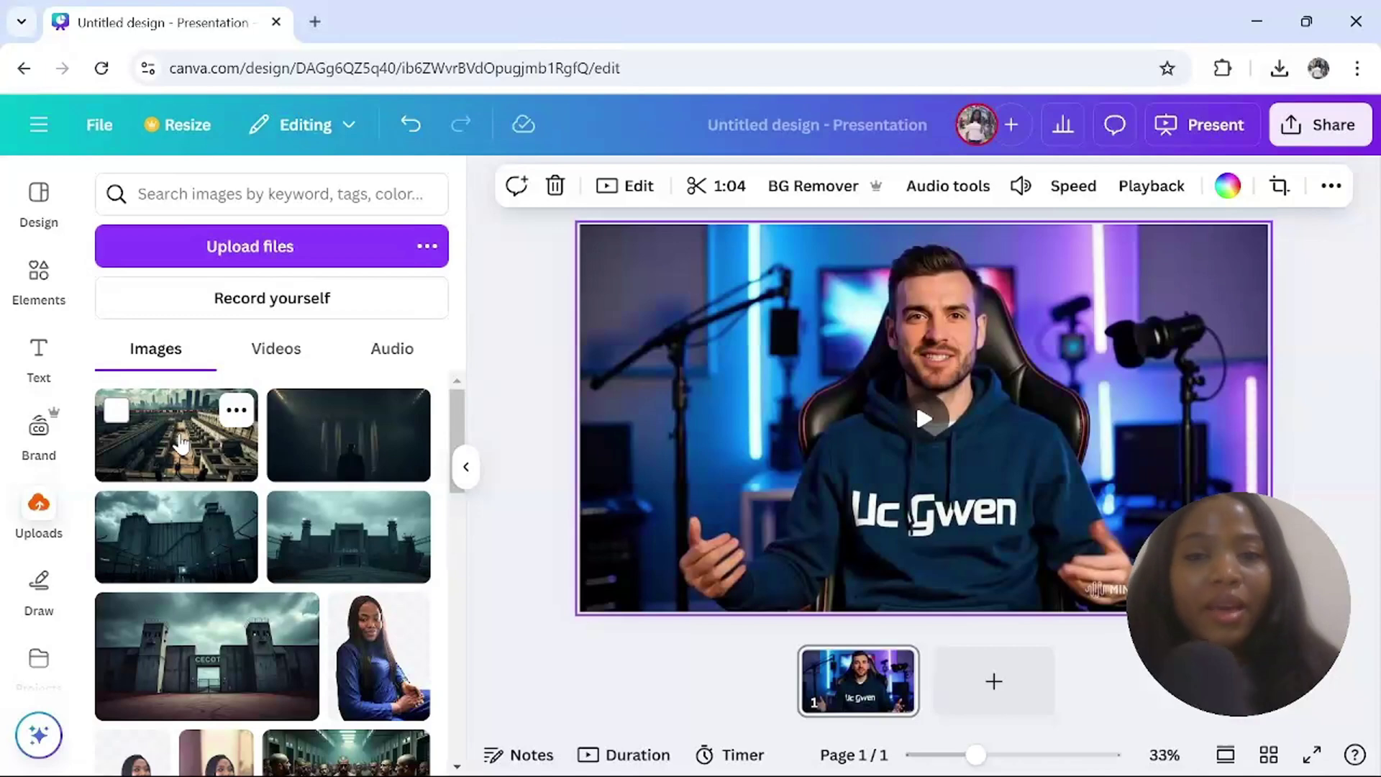
left_click_drag(180, 440, 1096, 489)
left_click(1131, 185)
left_click(344, 224)
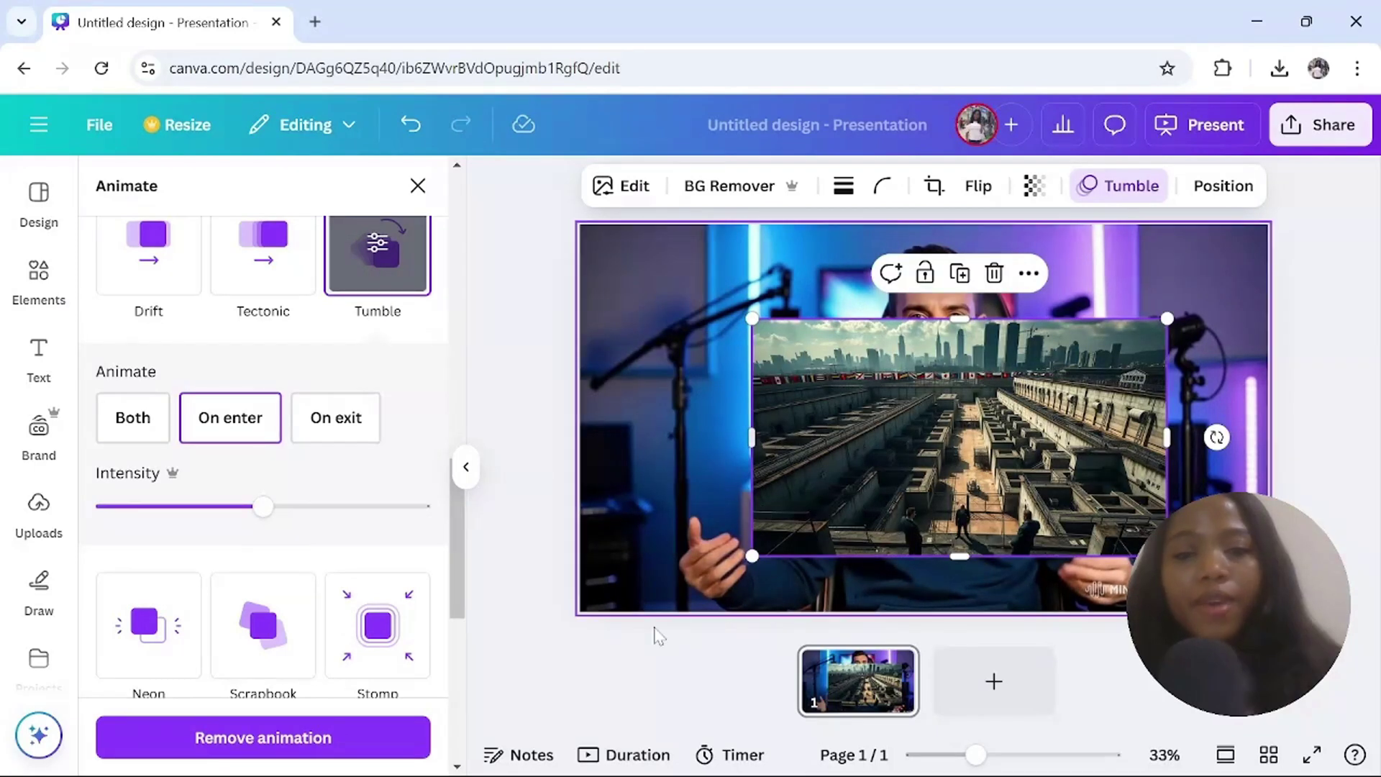
Step: Enlarge the prison image to cover the slide from top-left to right edge
left_click_drag(751, 318, 599, 231)
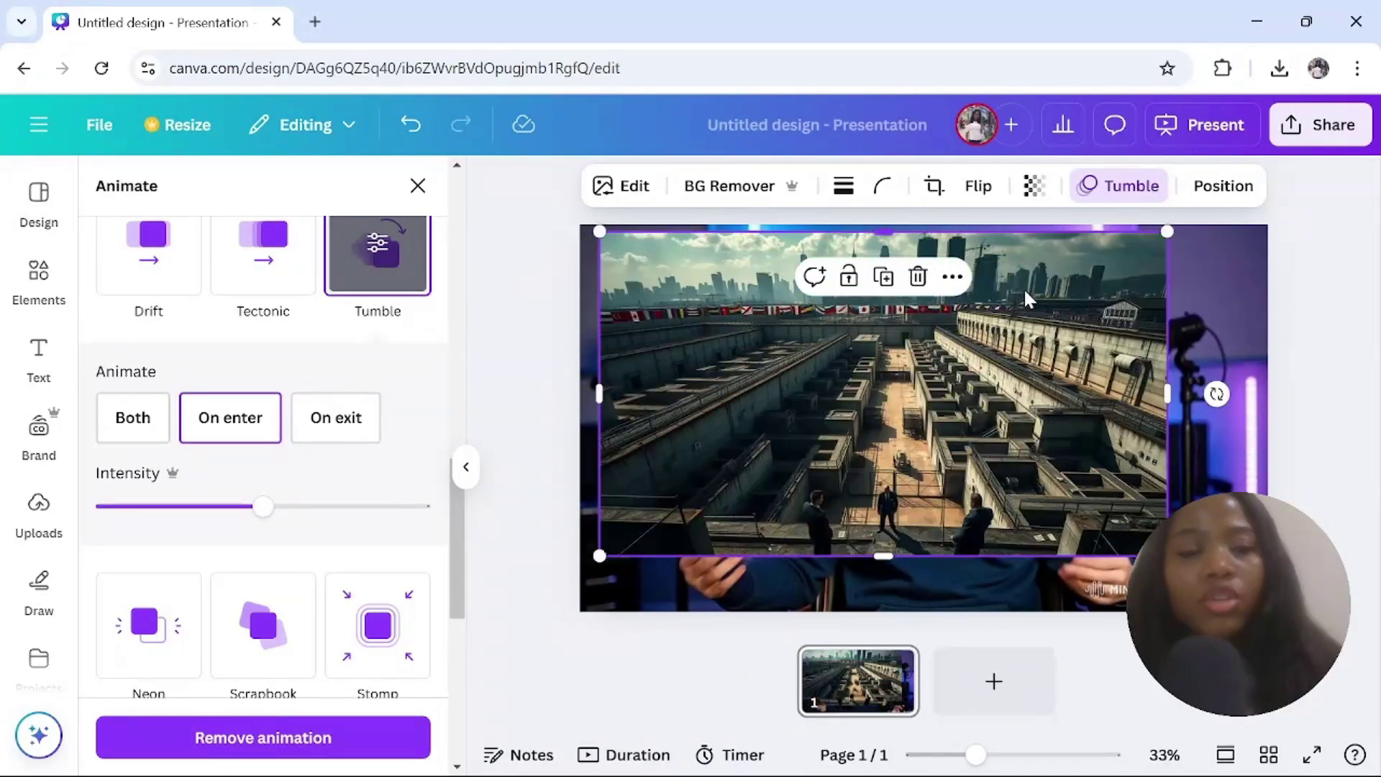
left_click_drag(1162, 236, 1295, 195)
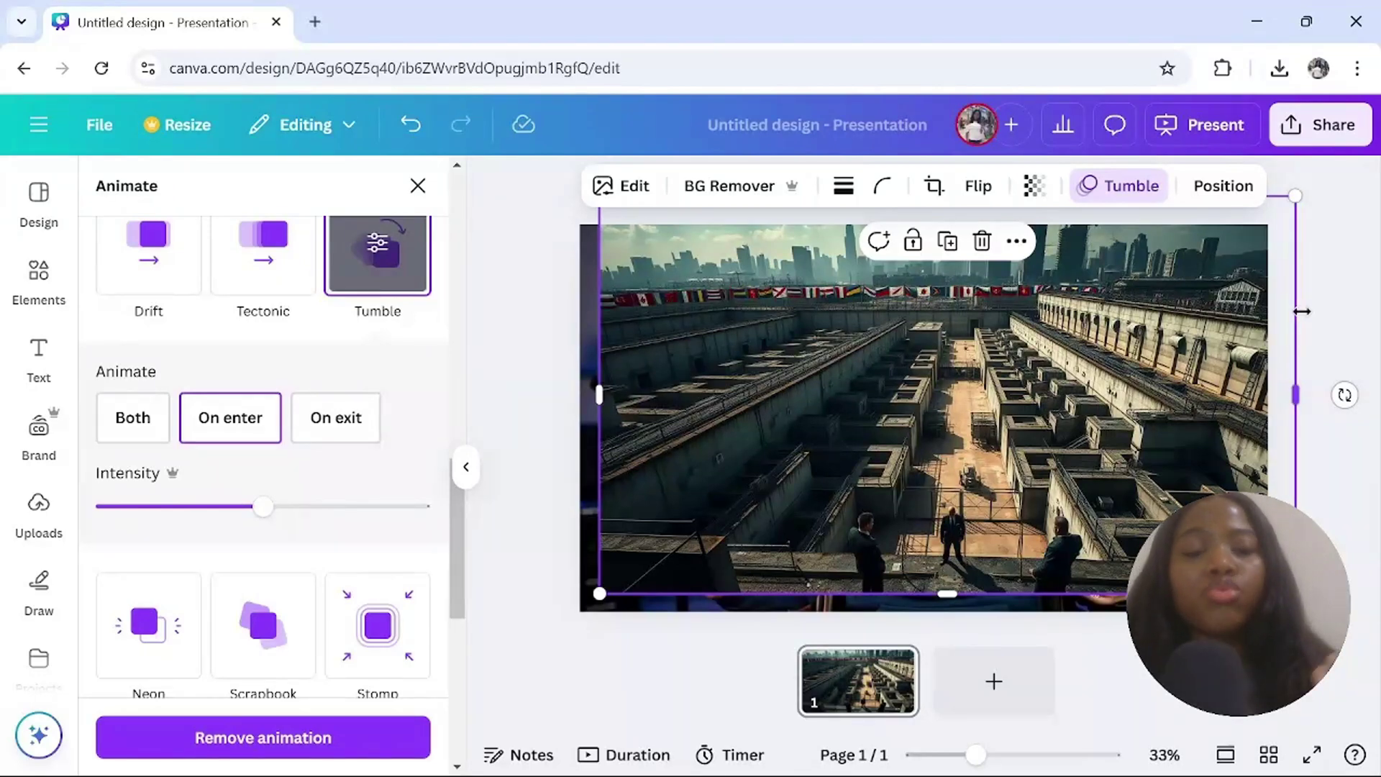
scroll(464, 164, "up", 2)
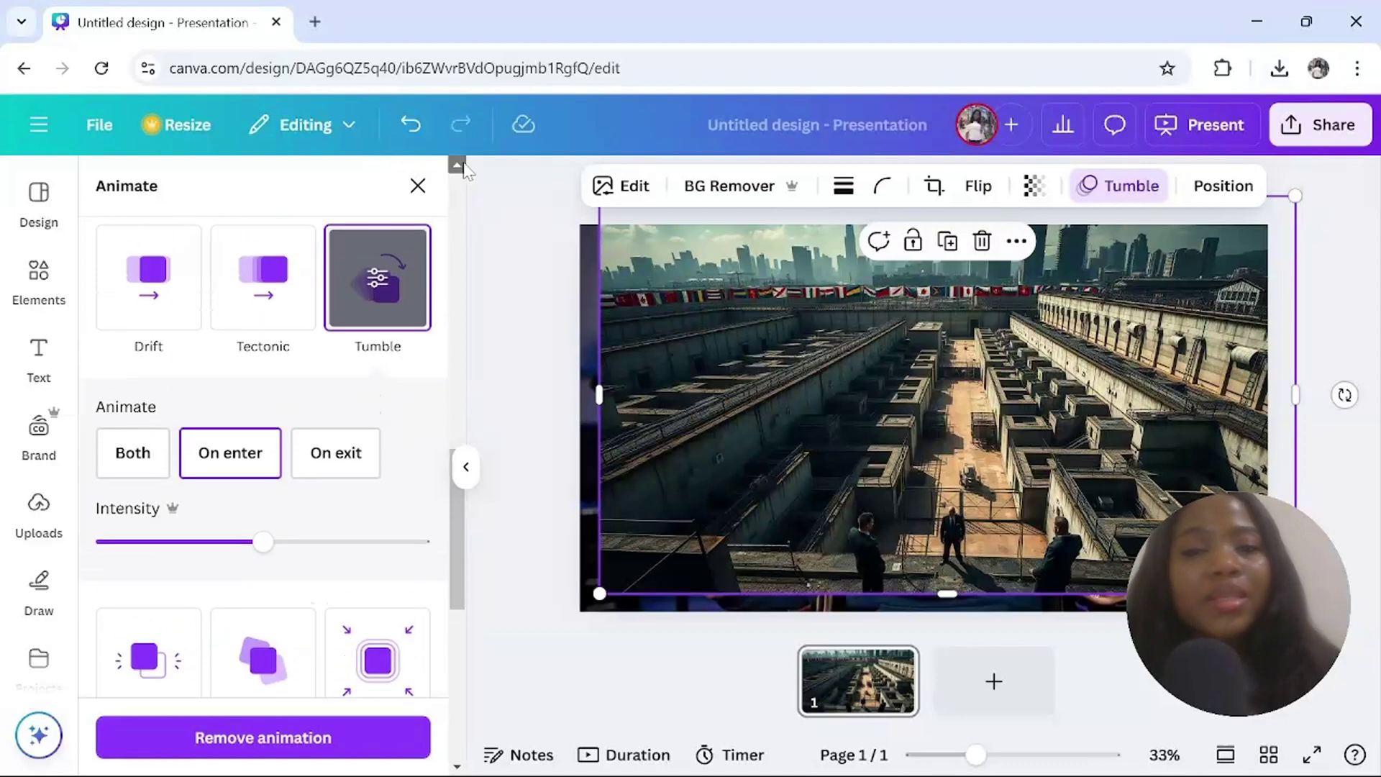
scroll(464, 169, "up", 1)
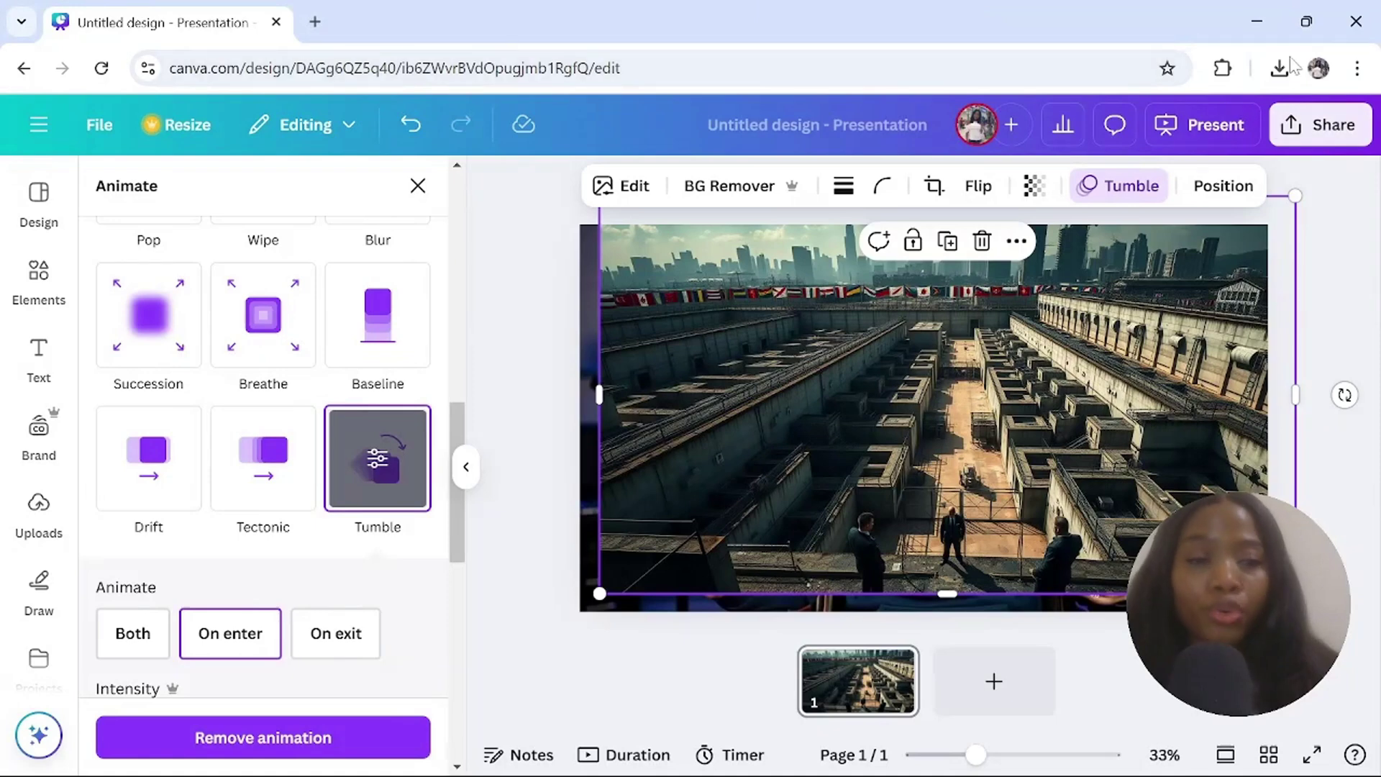
Step: Open the Share this design panel for the presentation
left_click(1306, 124)
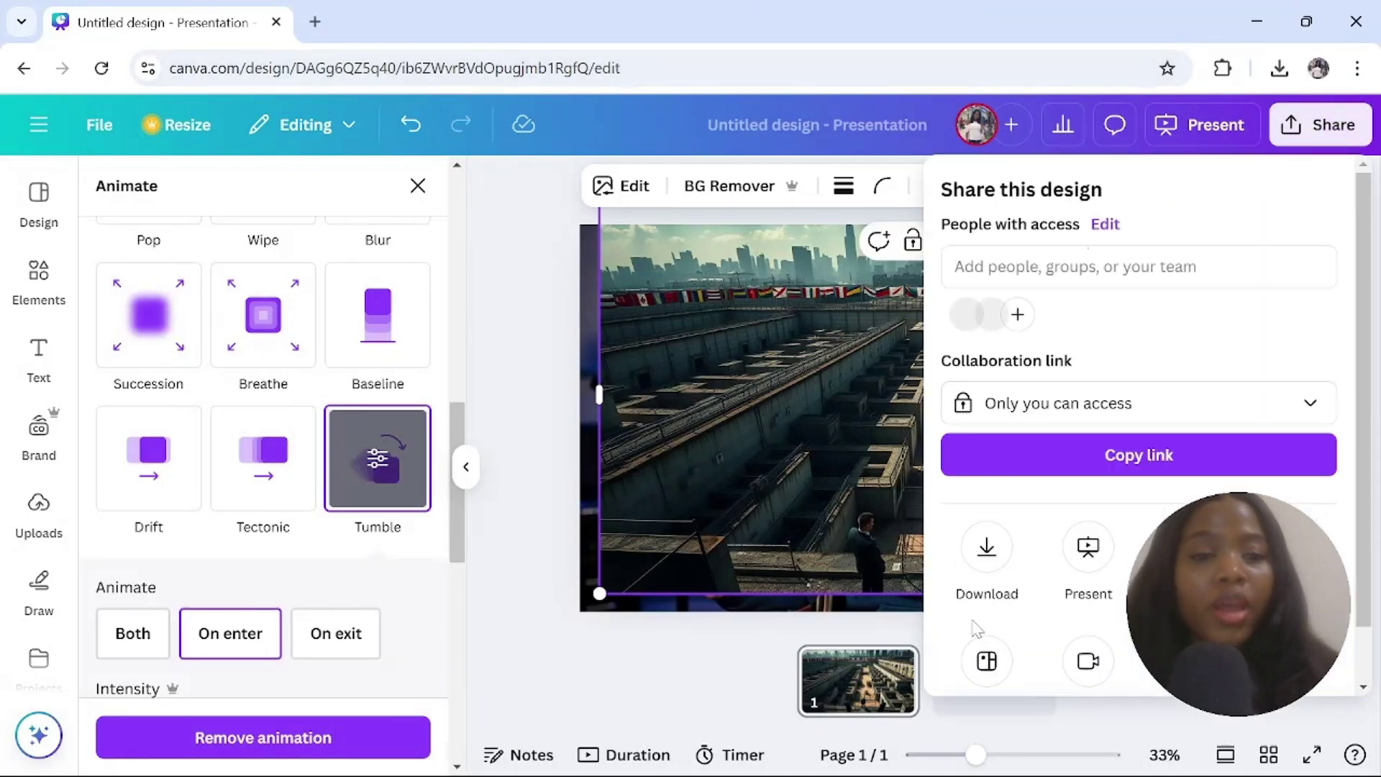